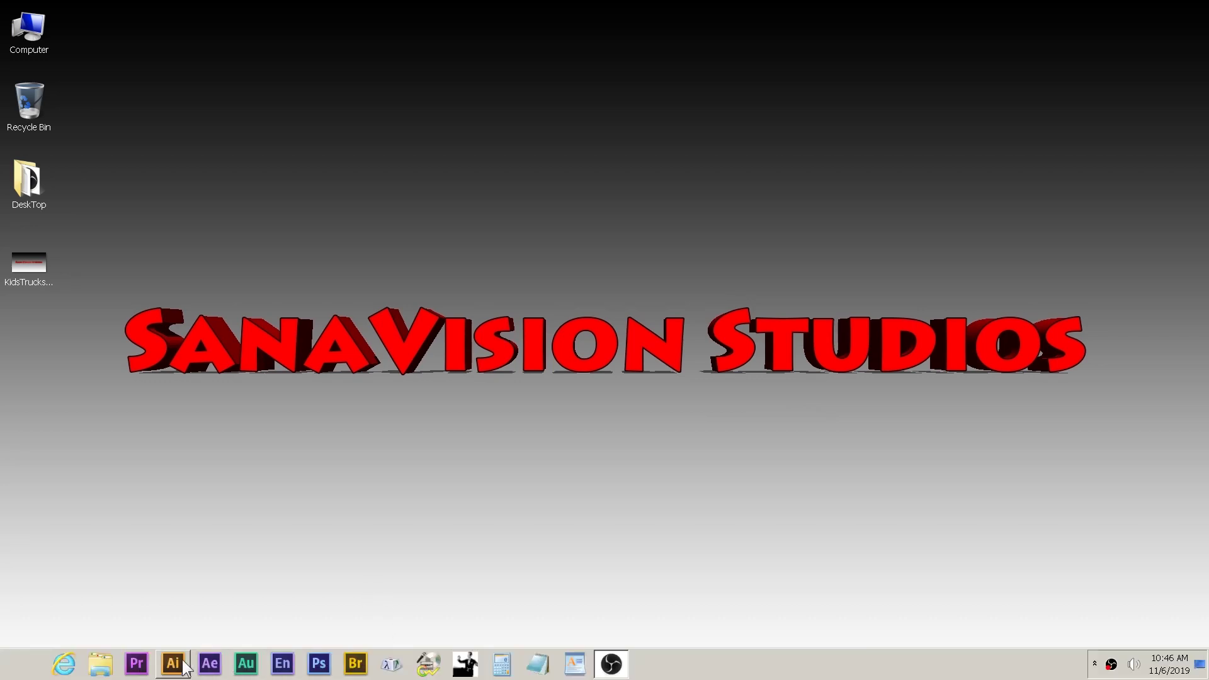
Step: Preview the yellow car clips a0000014 (5), a0000013 (4) and a0000012 (4) from the 1Captured library
click(100, 665)
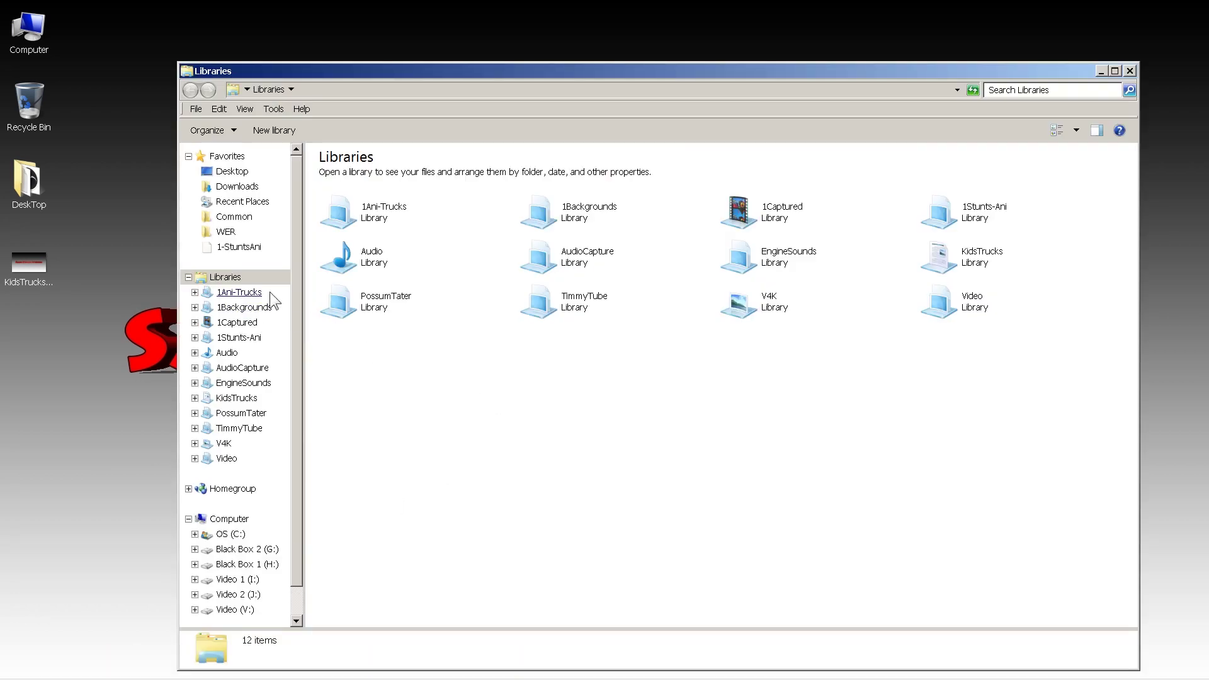
click(244, 323)
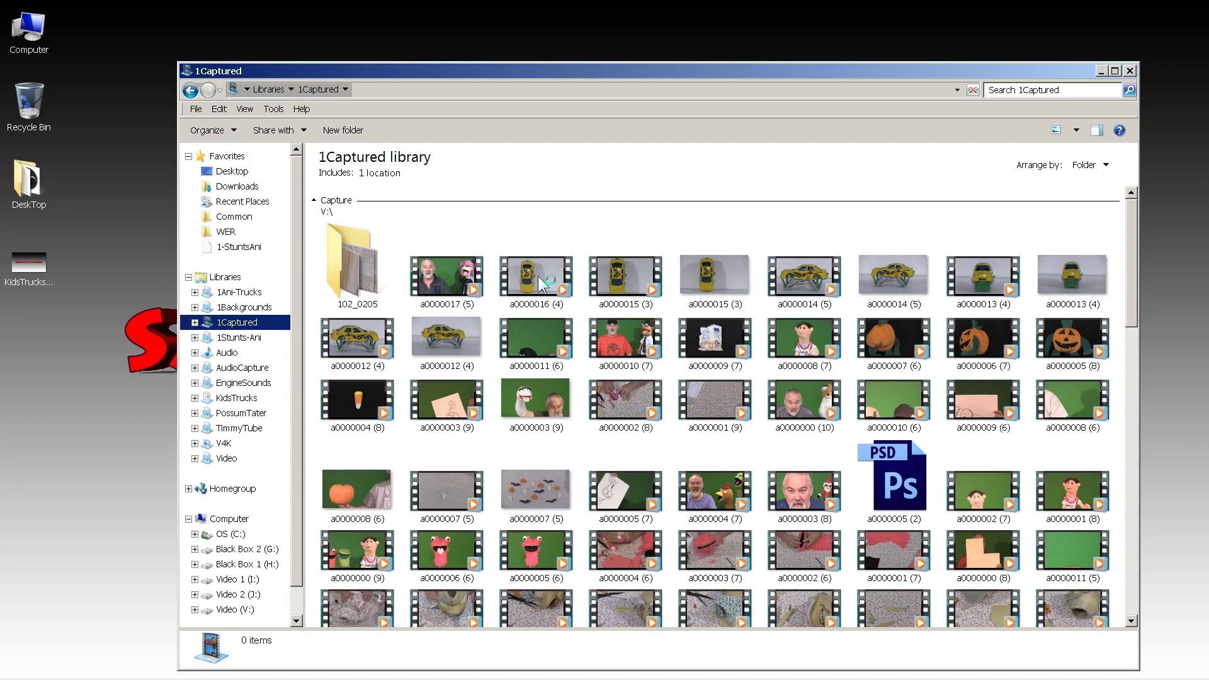
double_click(456, 433)
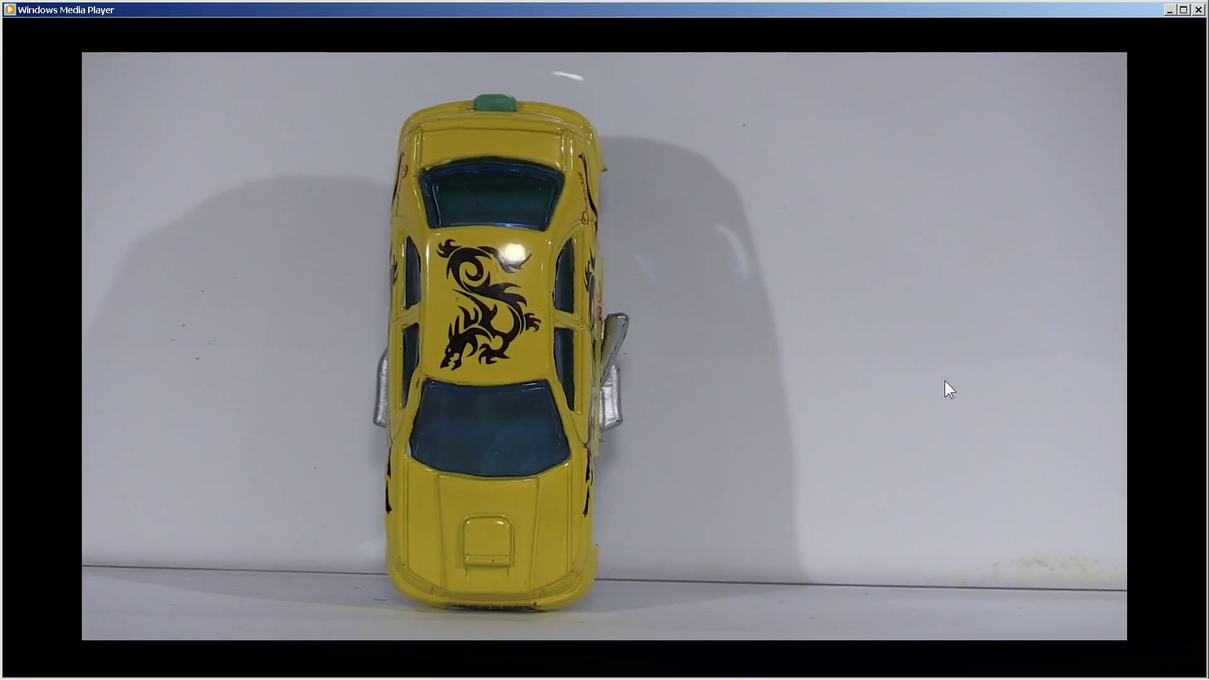
click(1200, 10)
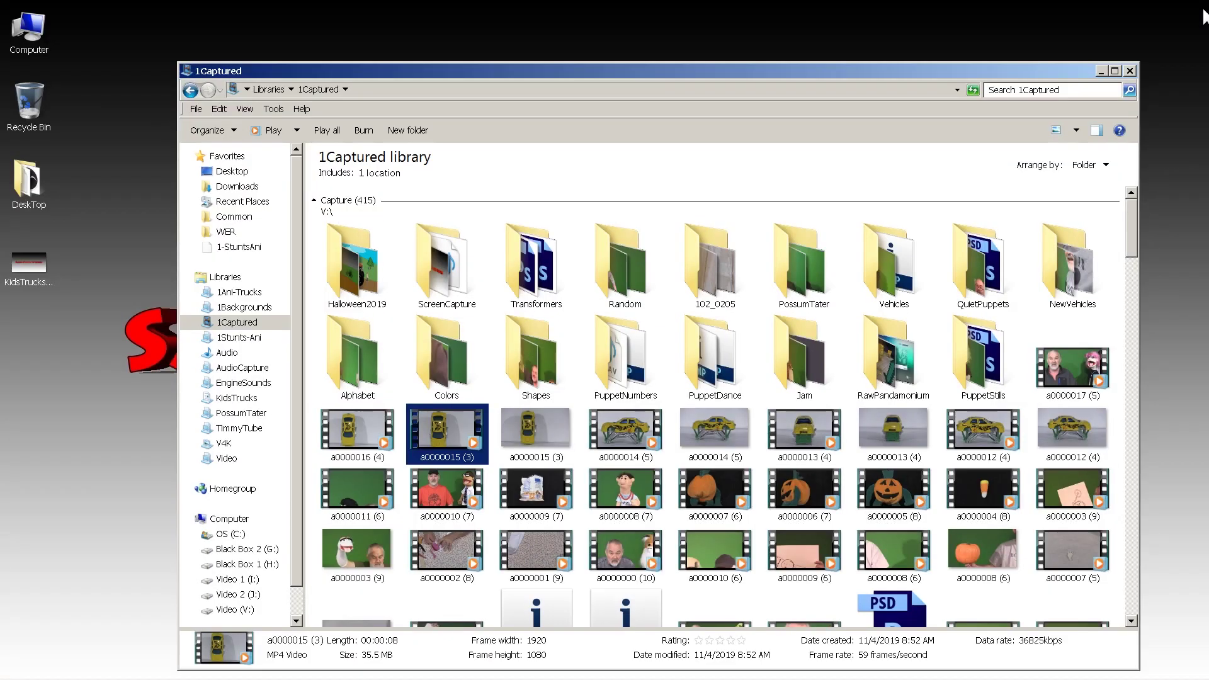
double_click(635, 428)
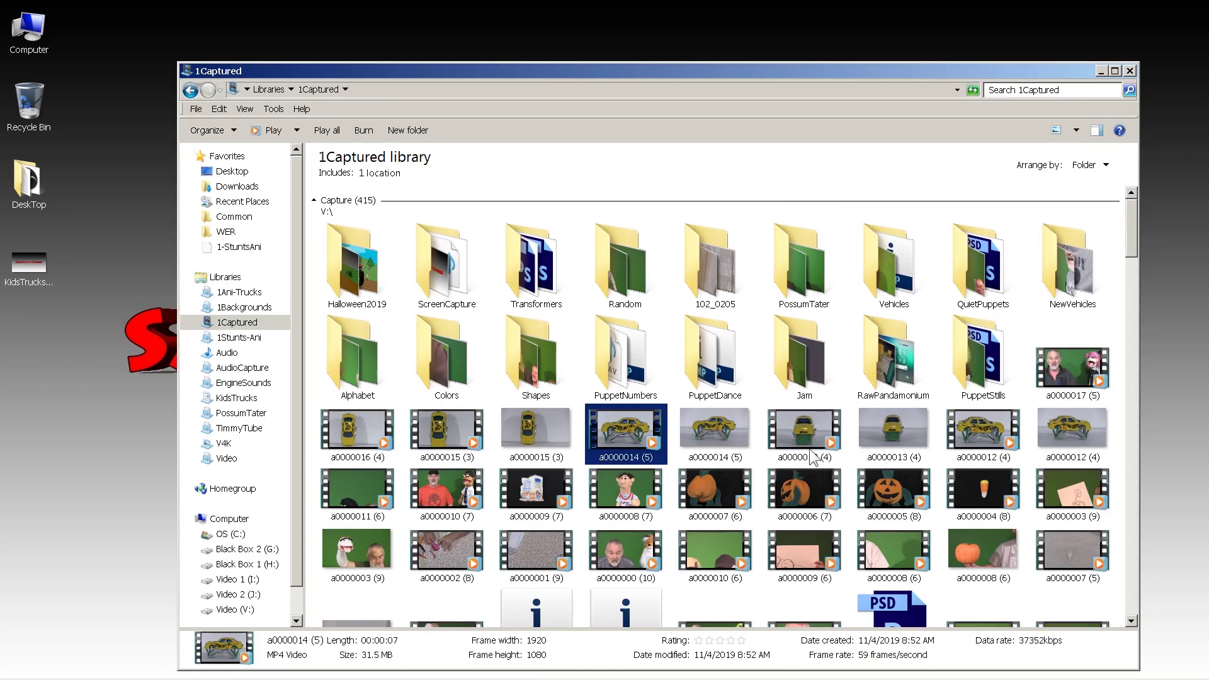
double_click(814, 424)
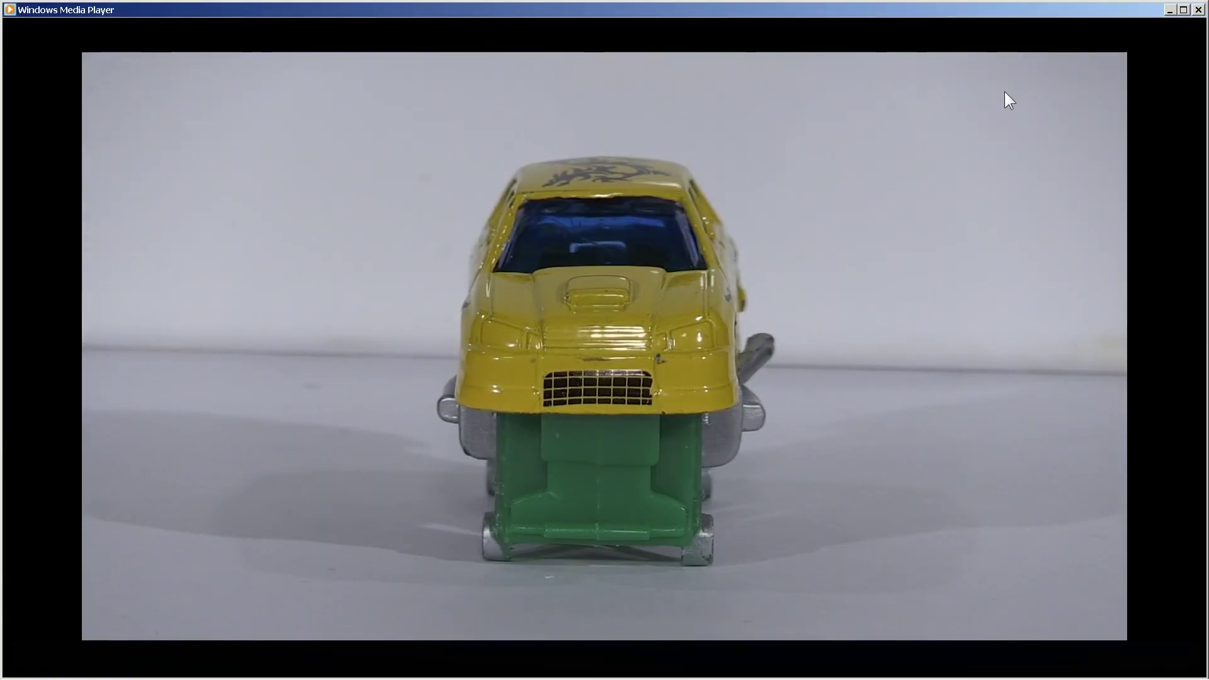
click(1198, 10)
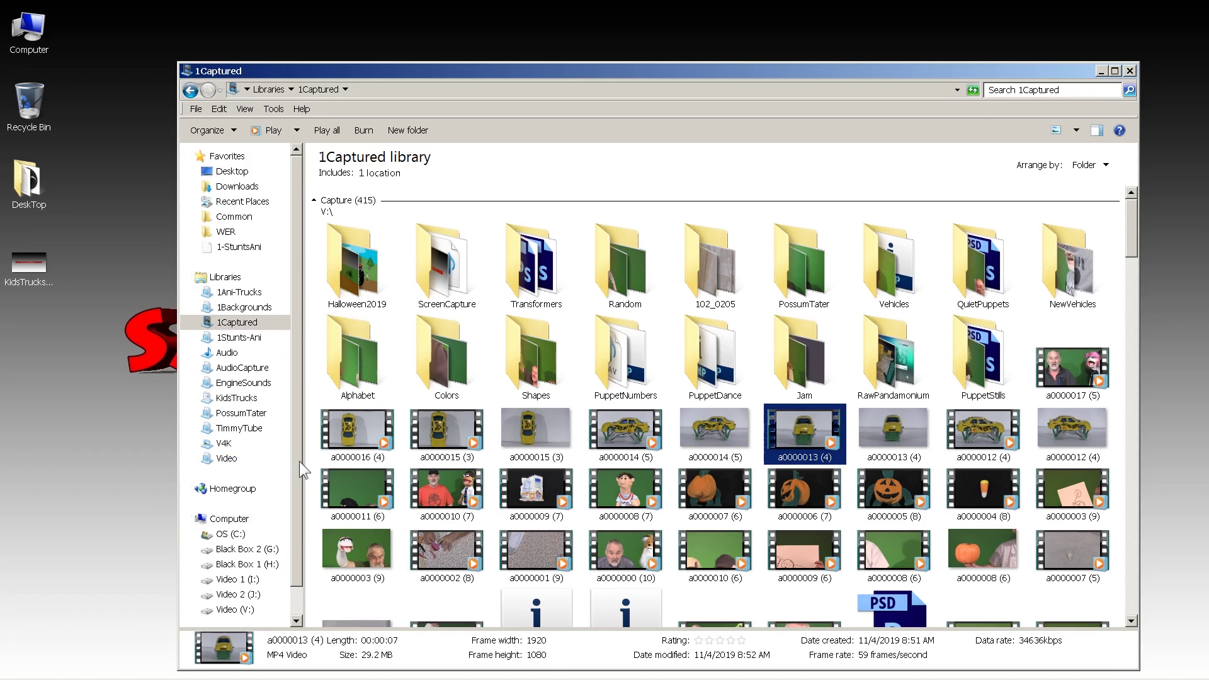
double_click(985, 422)
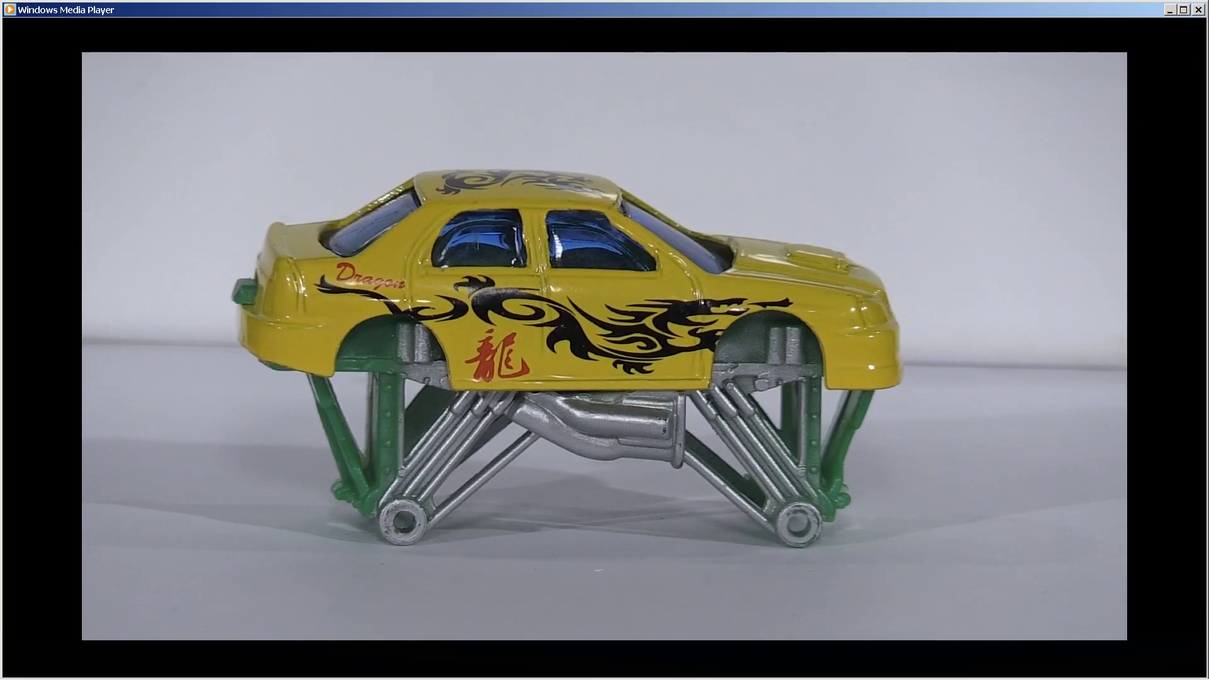
click(1201, 11)
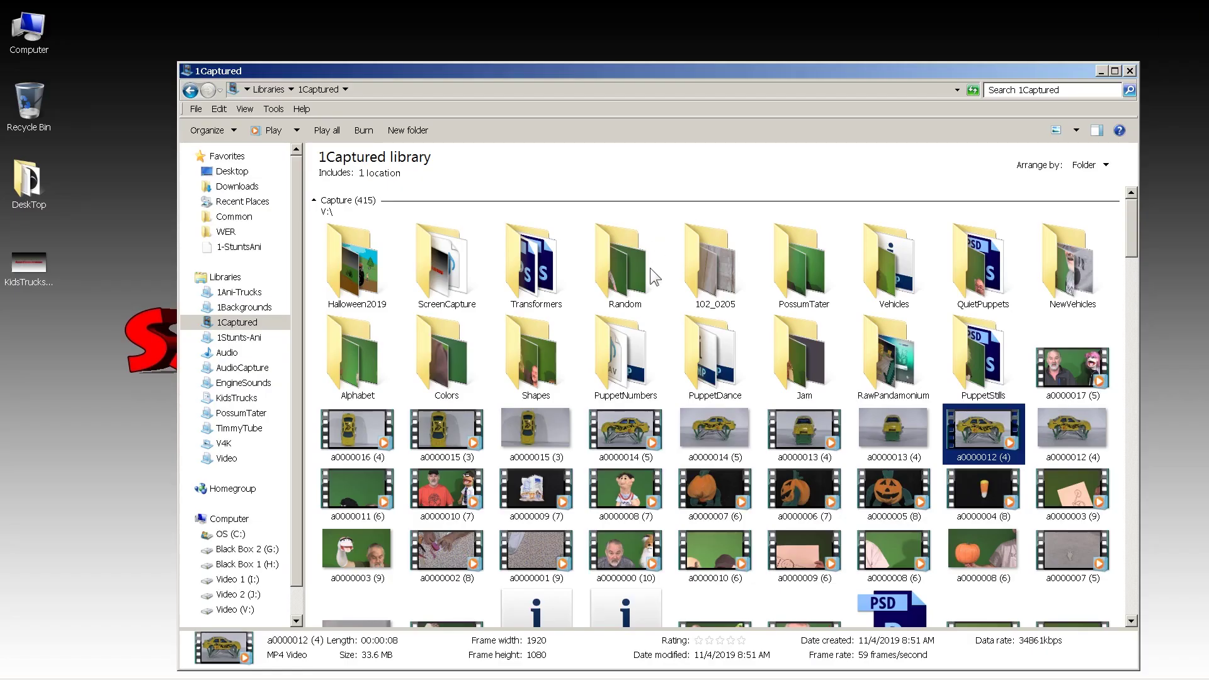
Step: Open clip a0000014 (5) in Adobe Photoshop CS6
mouse_move(356, 675)
right_click(618, 428)
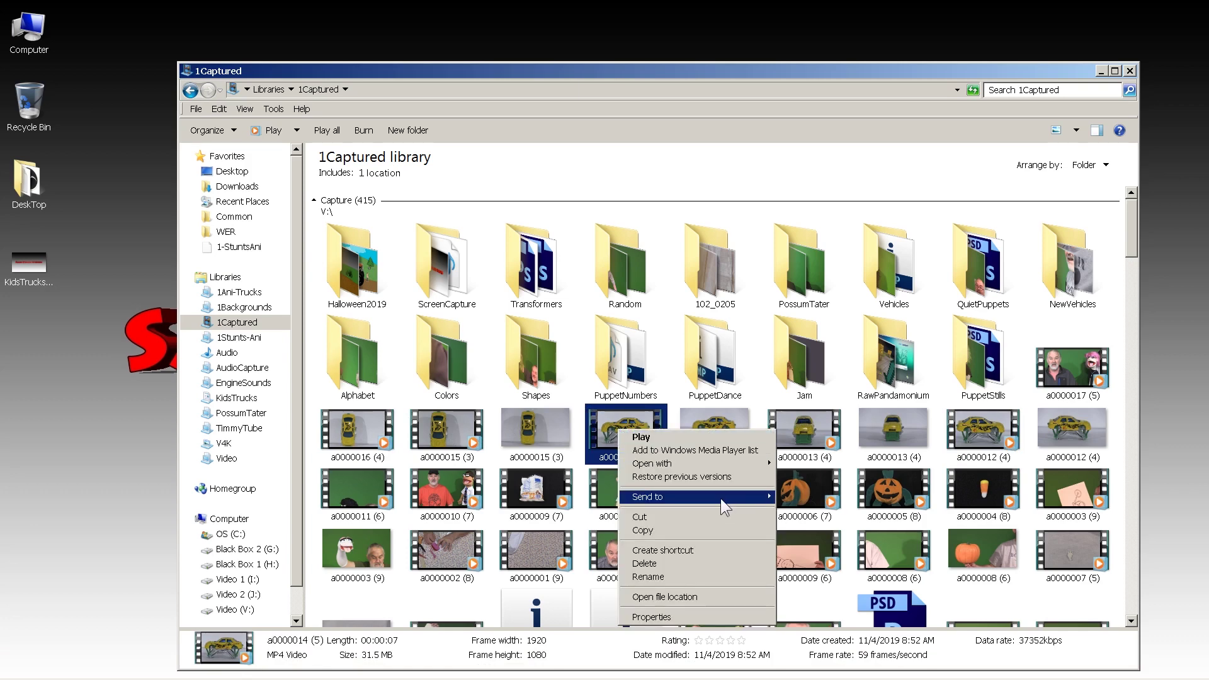
mouse_move(728, 462)
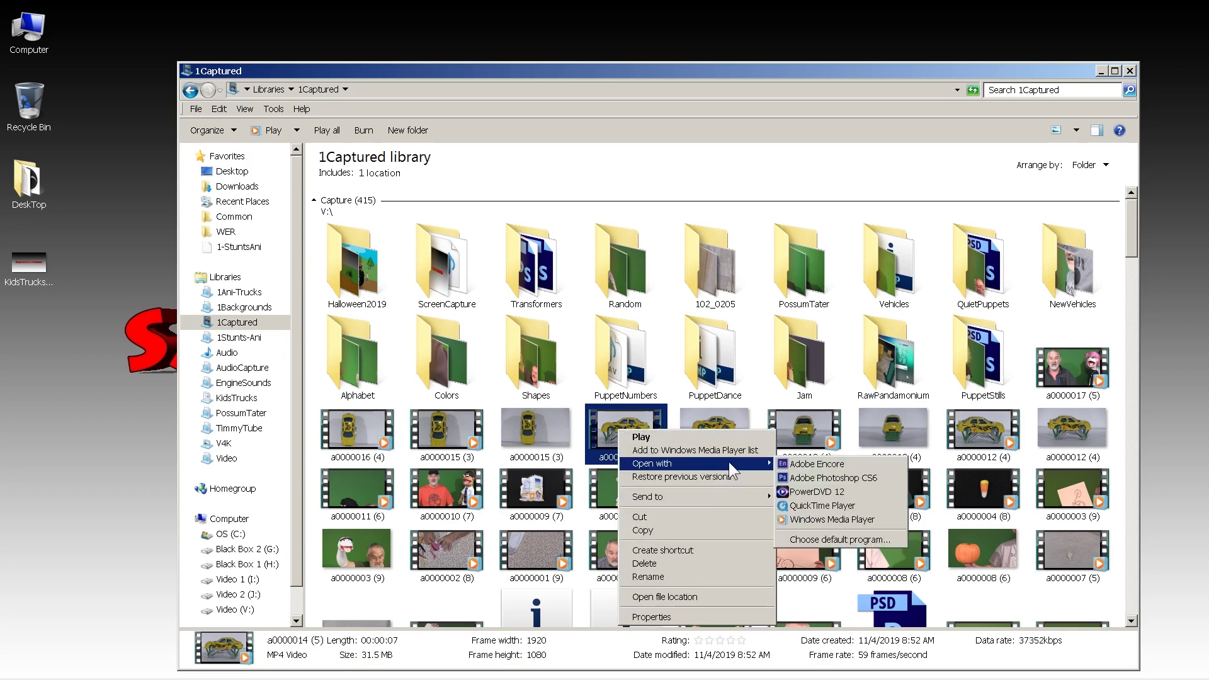
click(811, 476)
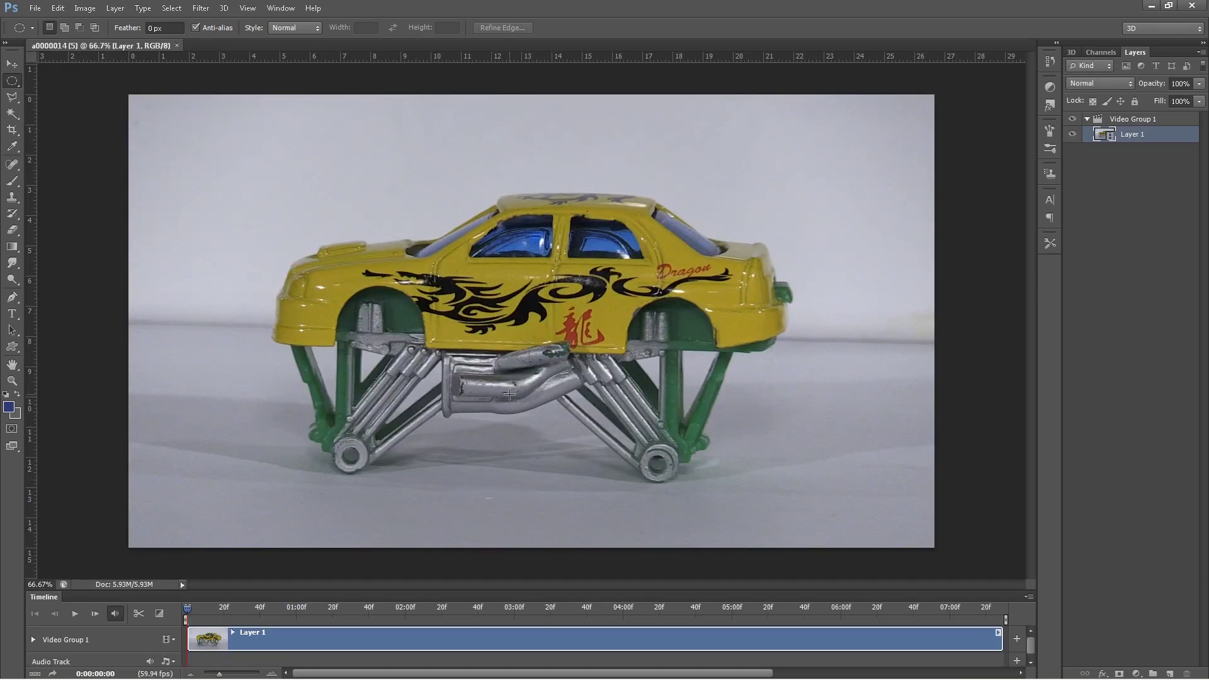
Step: Begin saving the clip as a JPEG, then cancel the save
click(33, 8)
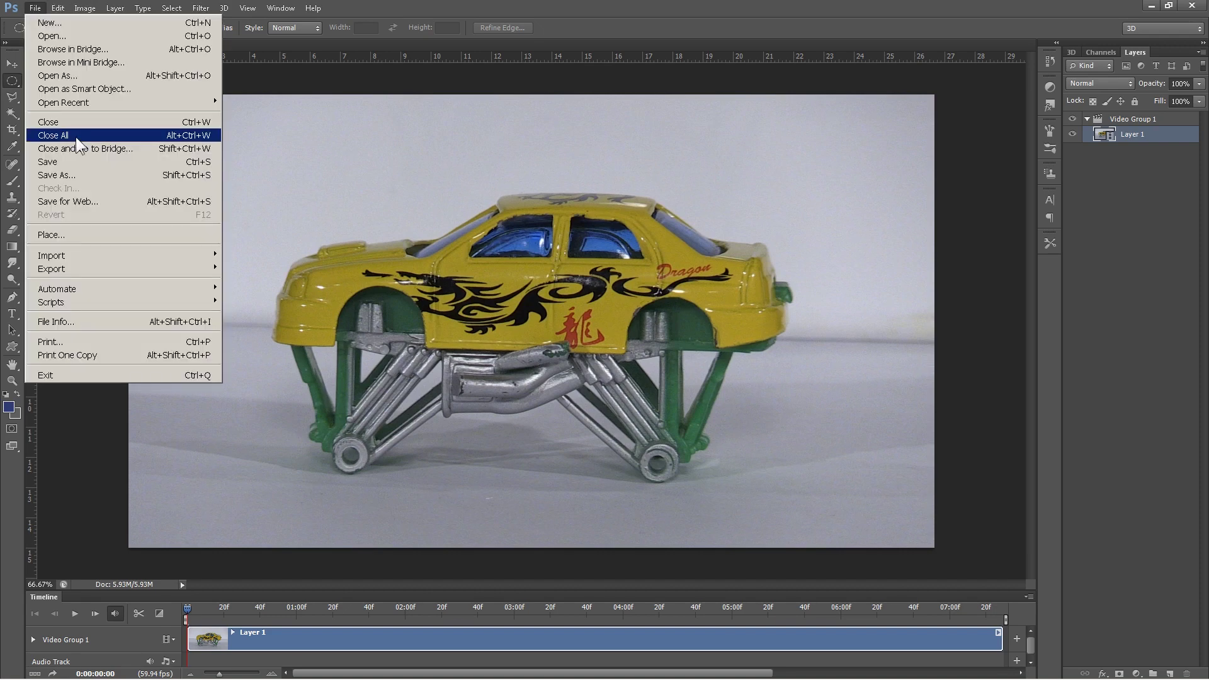
click(74, 174)
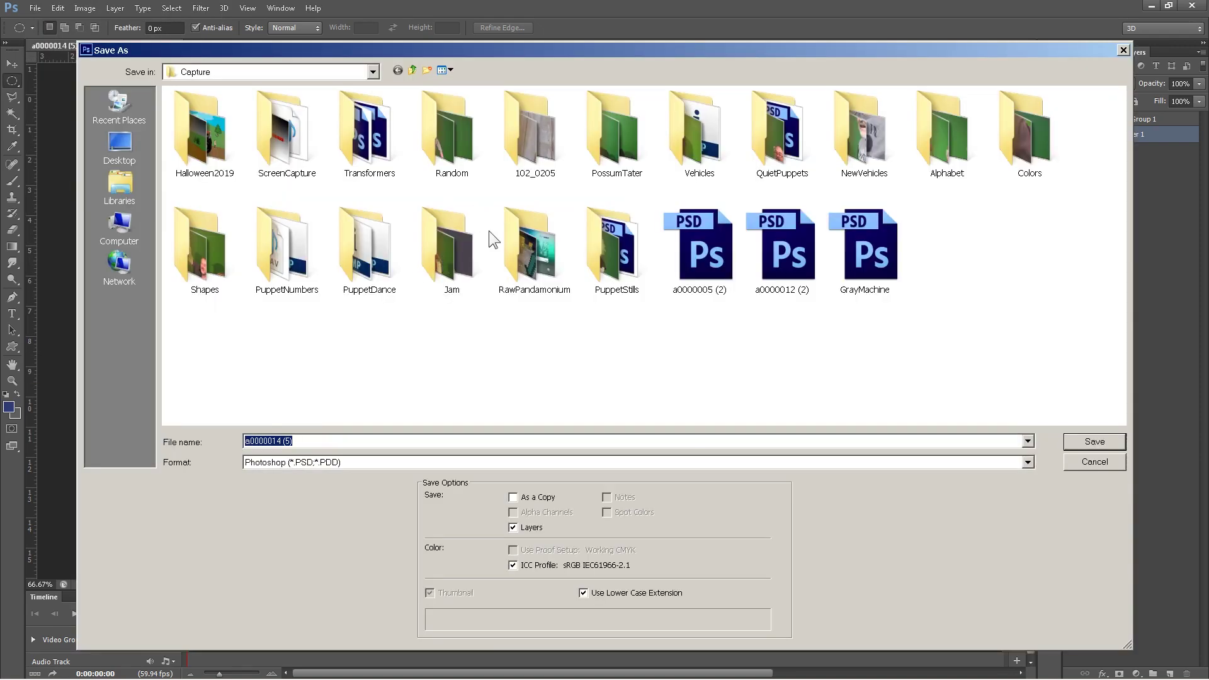
click(990, 464)
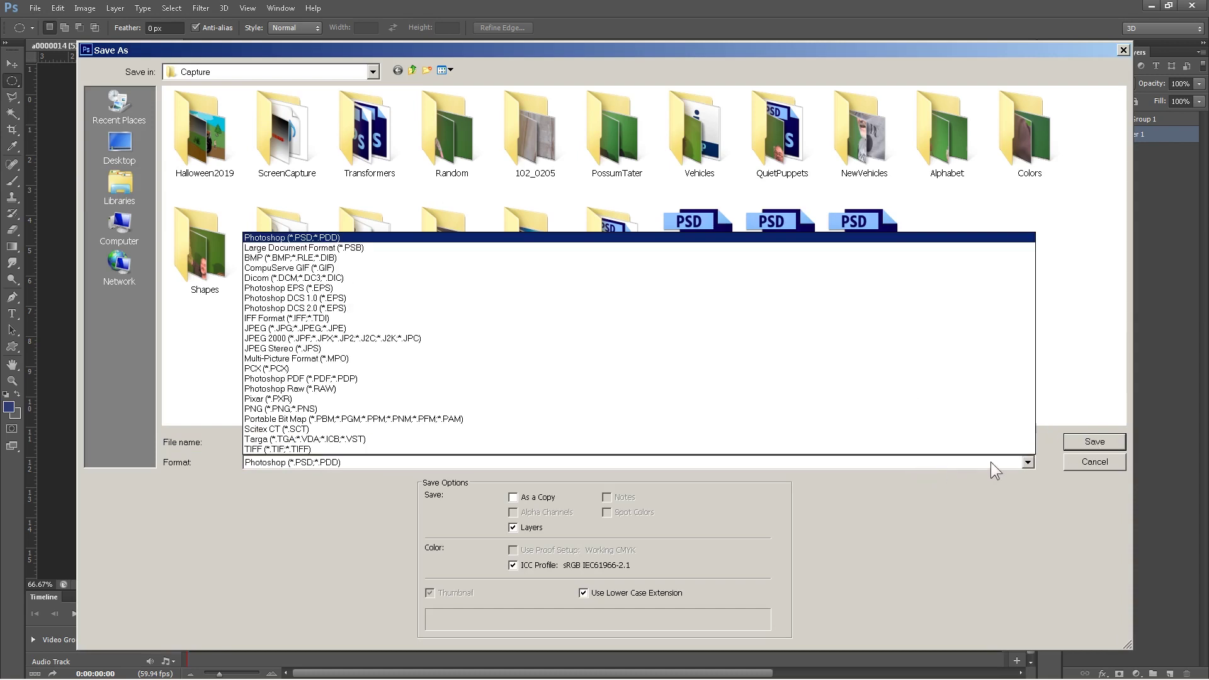
click(539, 328)
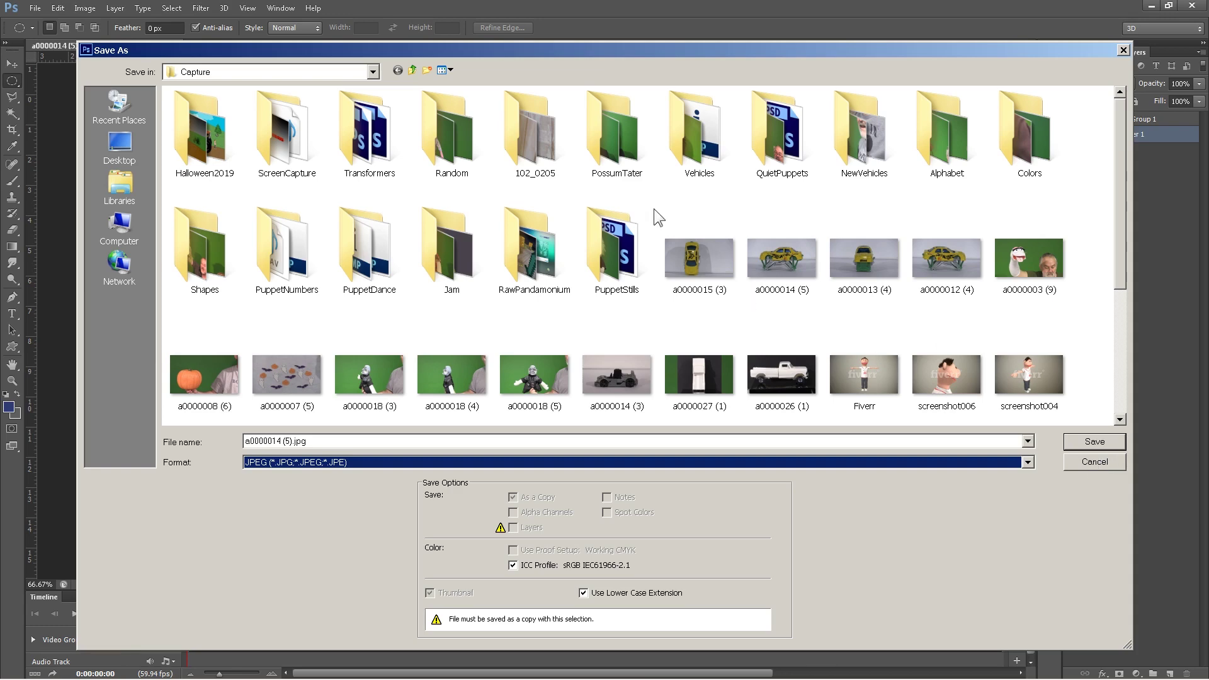
click(1099, 462)
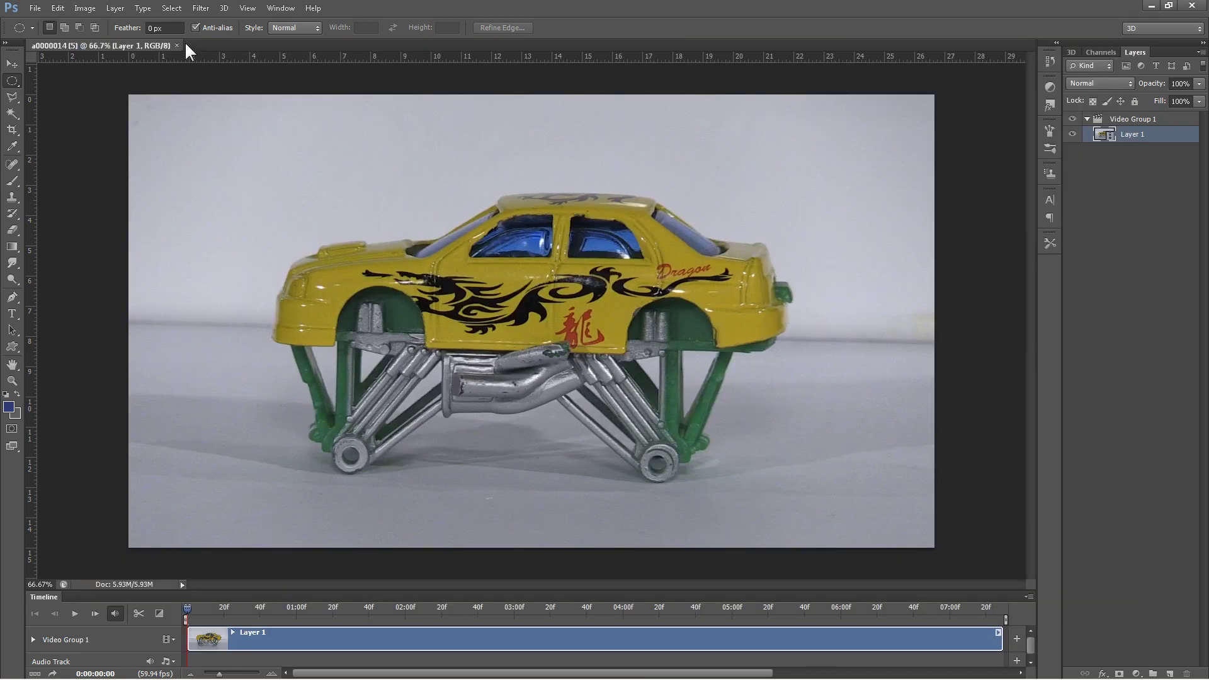
Step: Close the a0000014 (5) document without saving changes
click(177, 45)
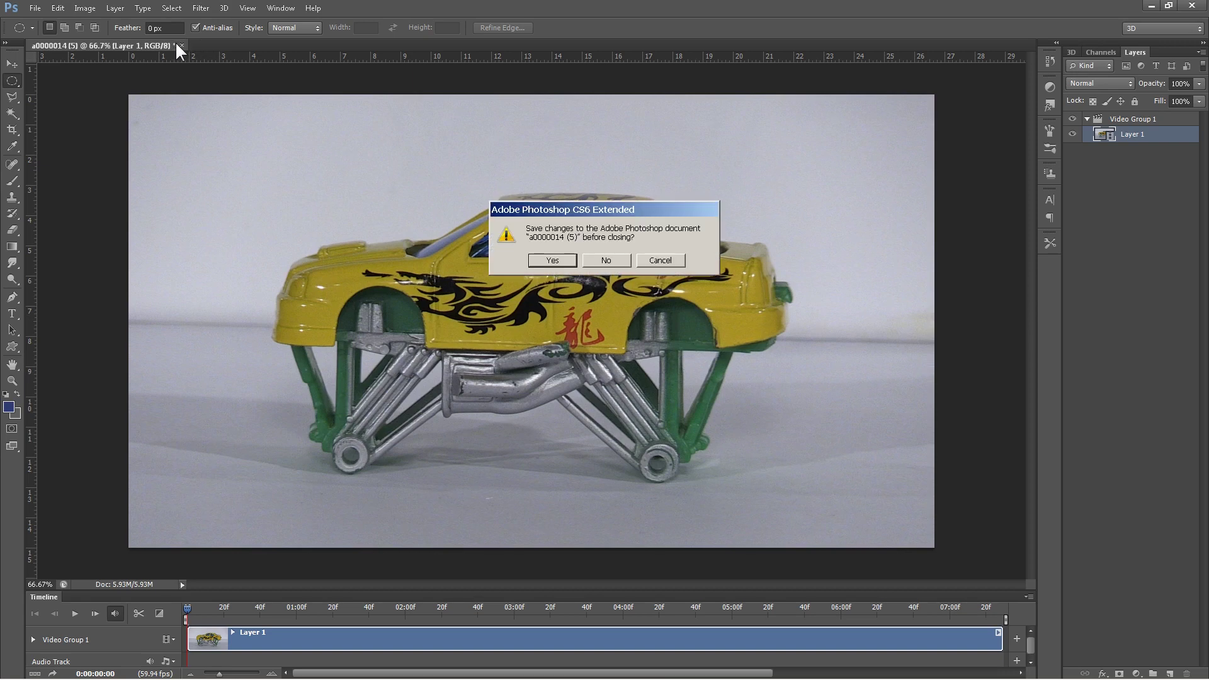
click(611, 259)
click(35, 7)
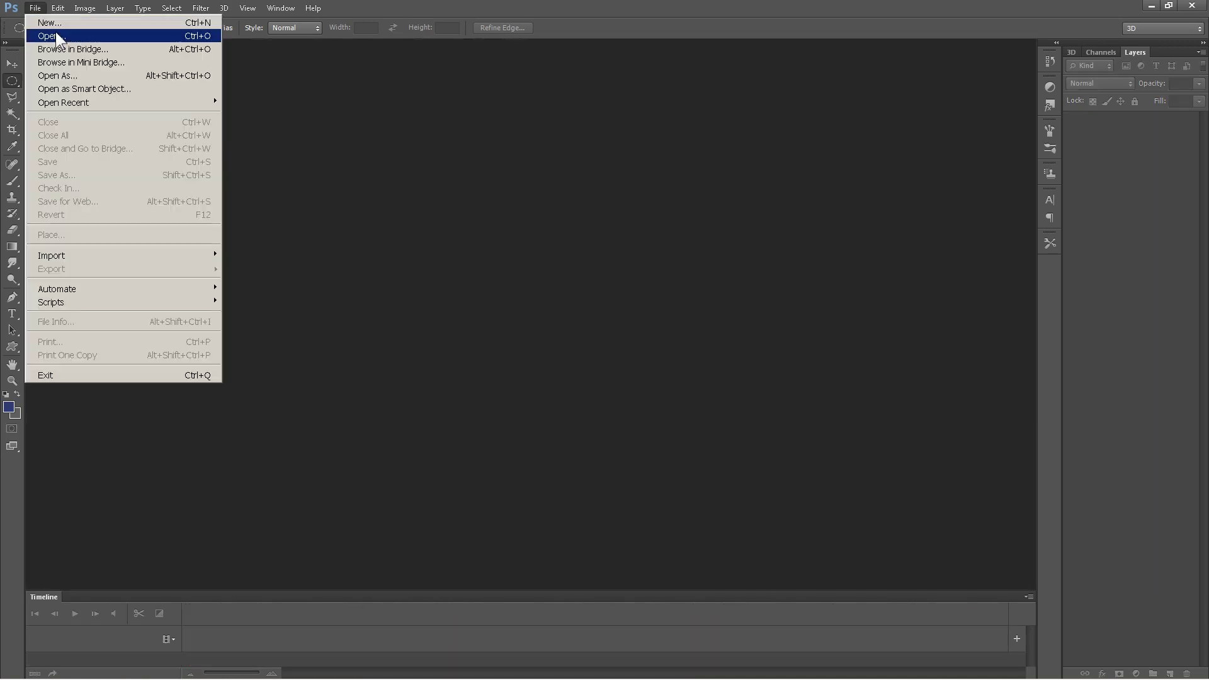
Step: Open YellowTruckRight.psd and view the original Background photo instead of the cut-out layer
click(39, 36)
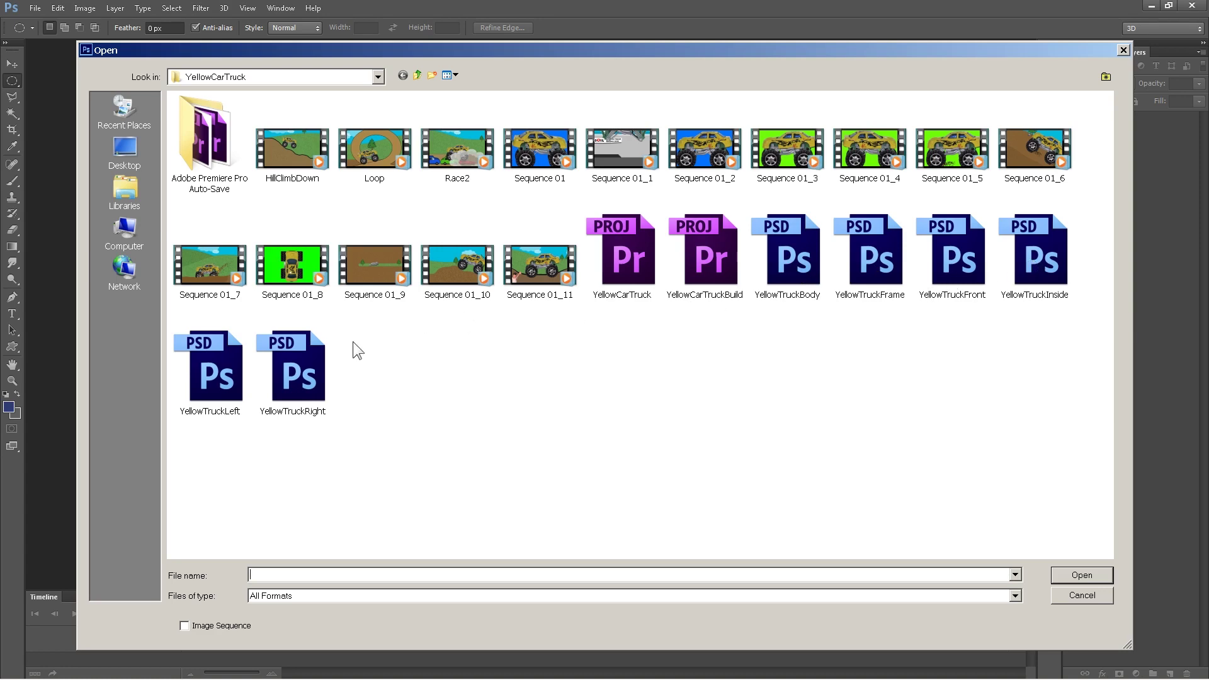
double_click(304, 374)
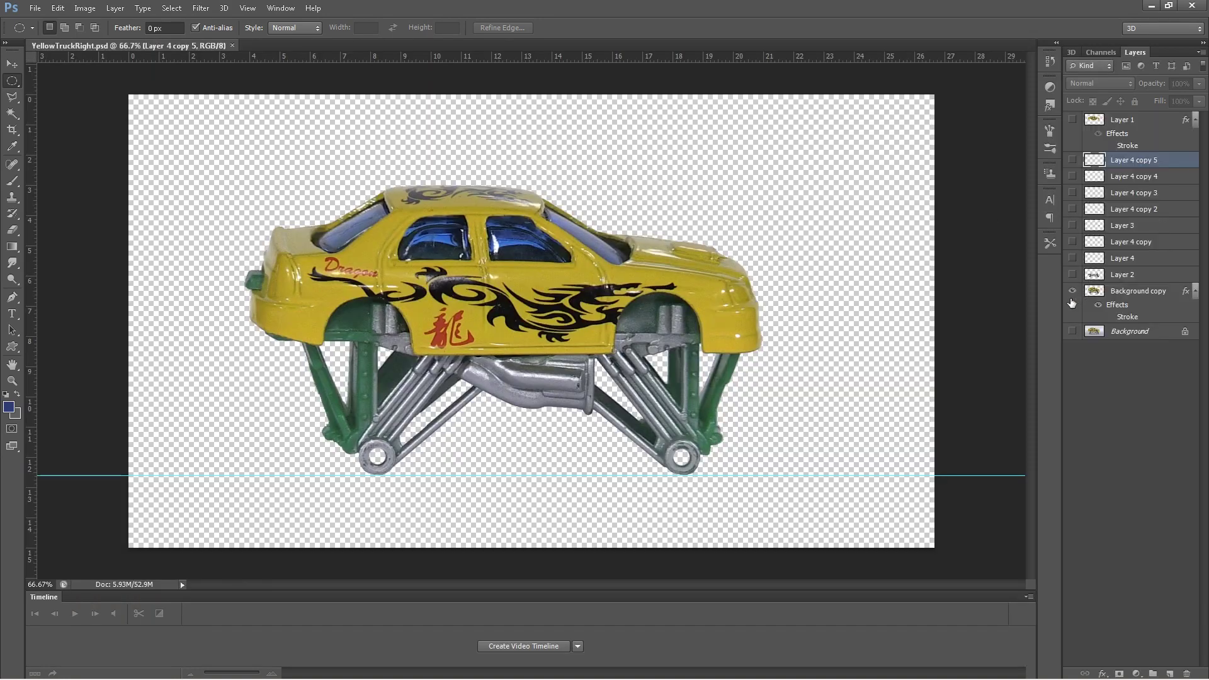
click(1073, 290)
click(1072, 331)
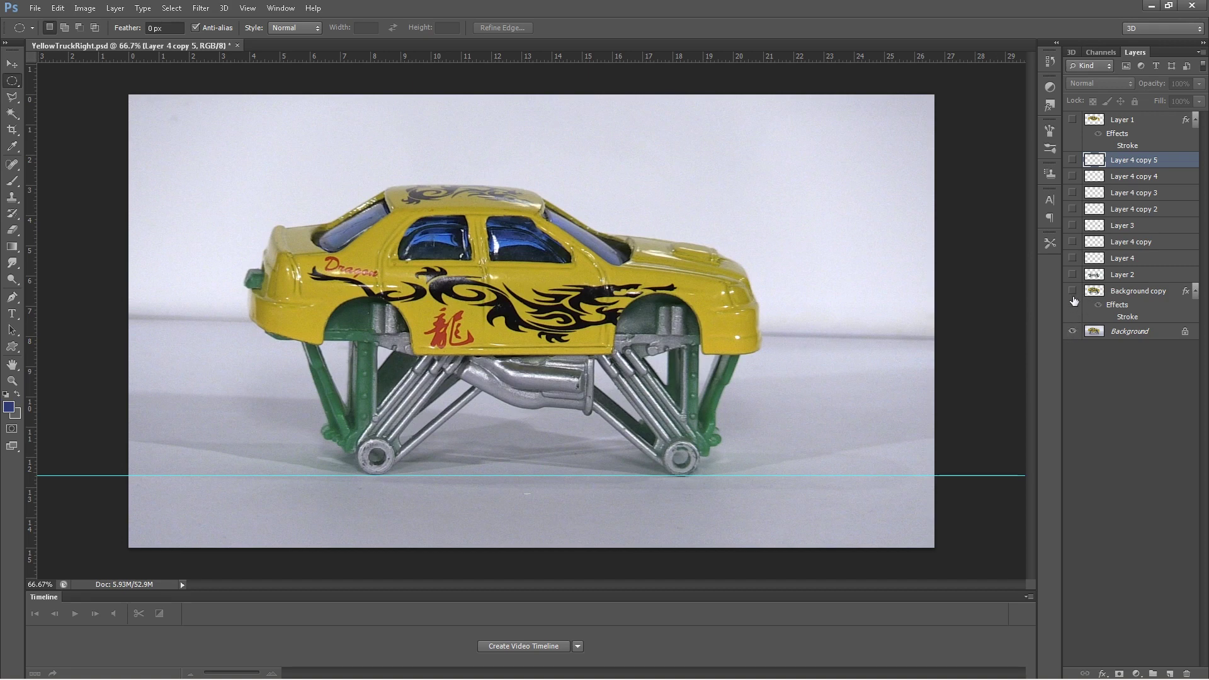
Step: Restore the cut-out Background copy layer, hide the original photo, and return to the 1Captured library
click(1072, 290)
click(1072, 332)
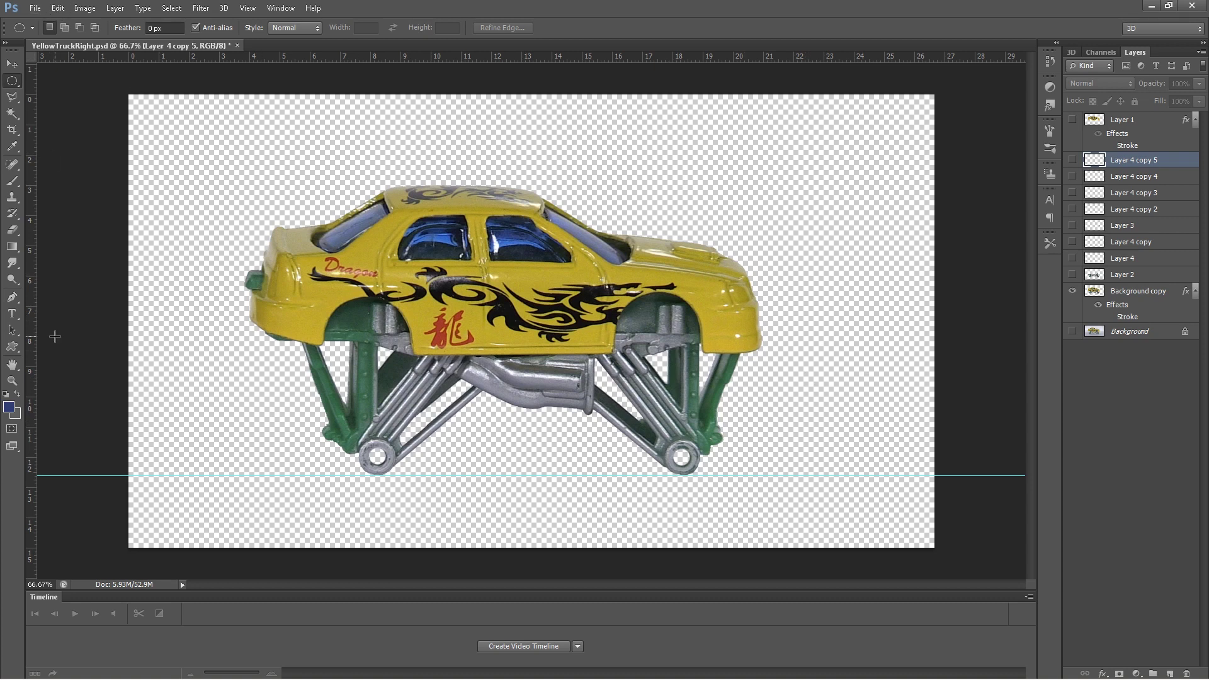
click(108, 665)
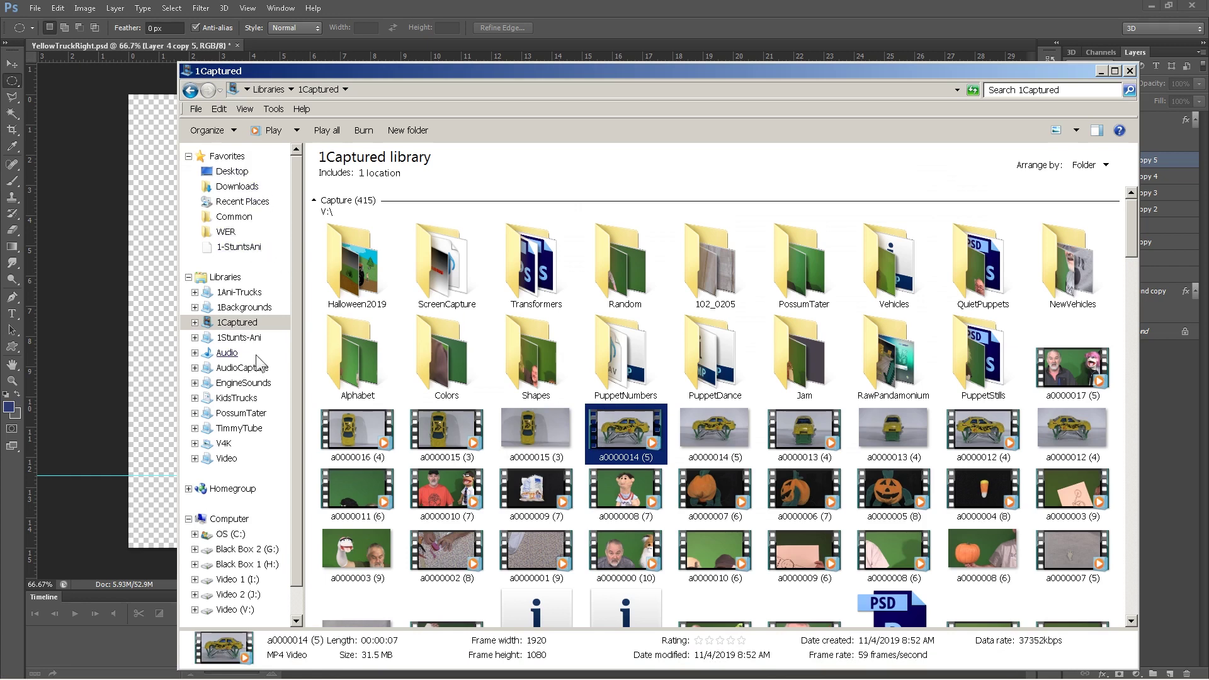
Step: Browse 1Ani-Trucks > 2019-Vehicles > YellowCarTruck, then close the Explorer window
click(254, 292)
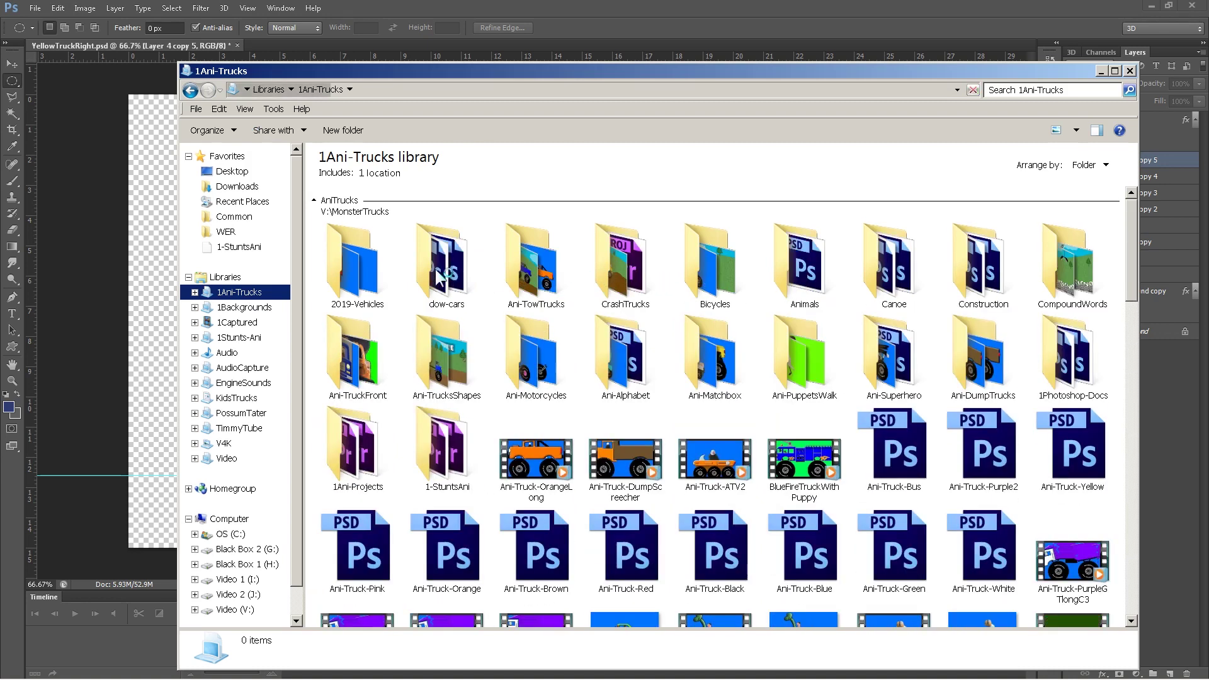
click(361, 274)
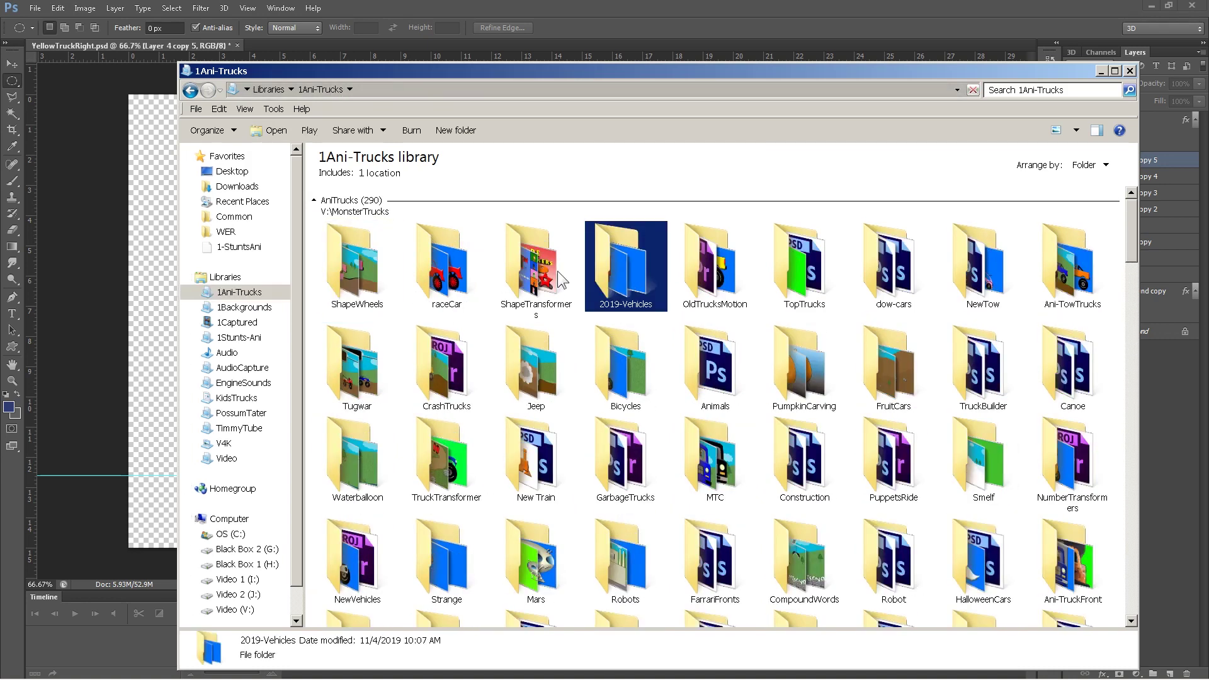
double_click(610, 268)
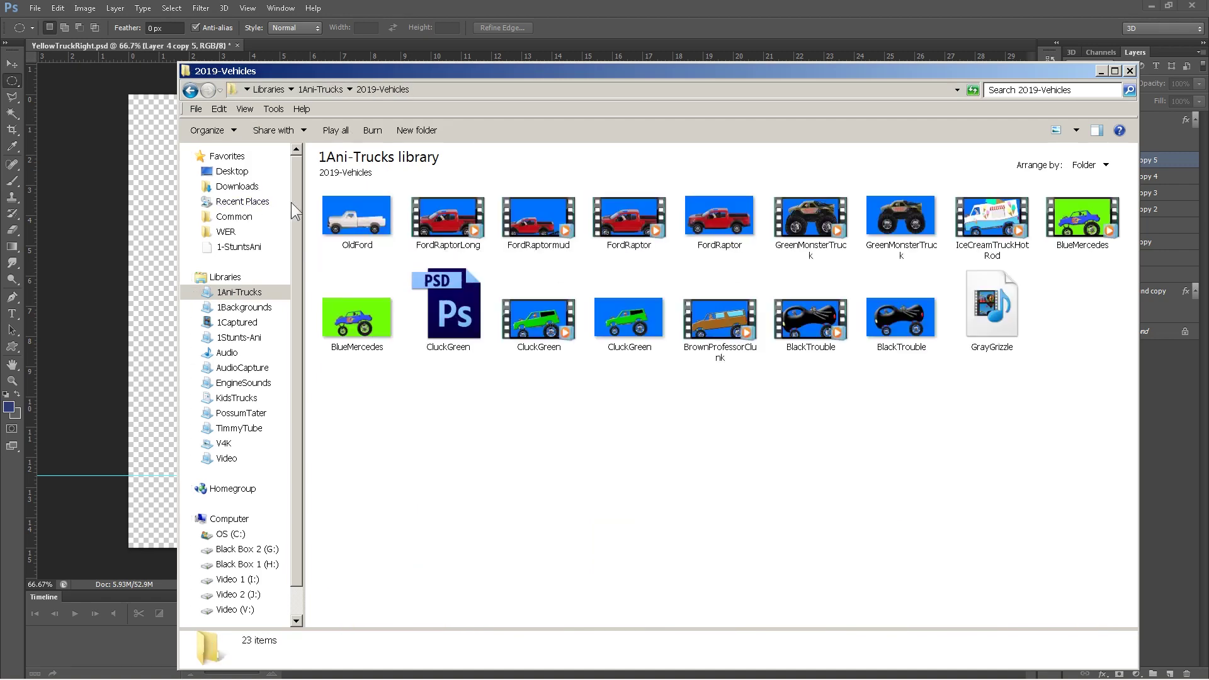
click(360, 240)
double_click(360, 240)
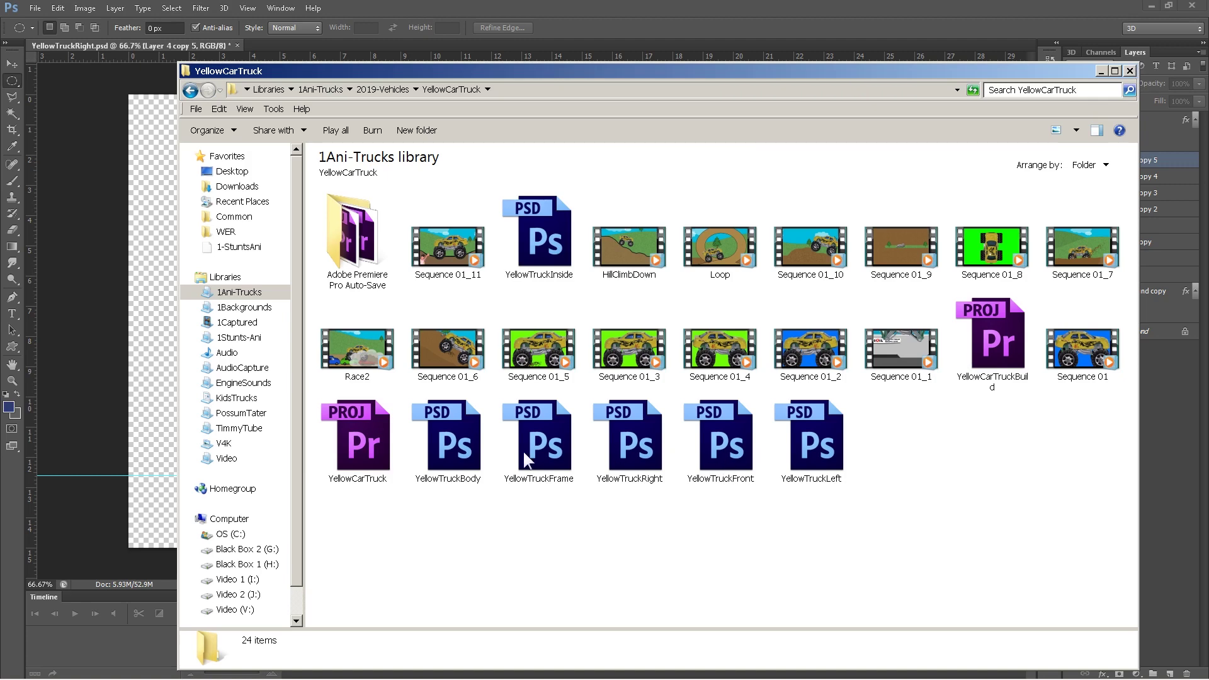
click(1131, 70)
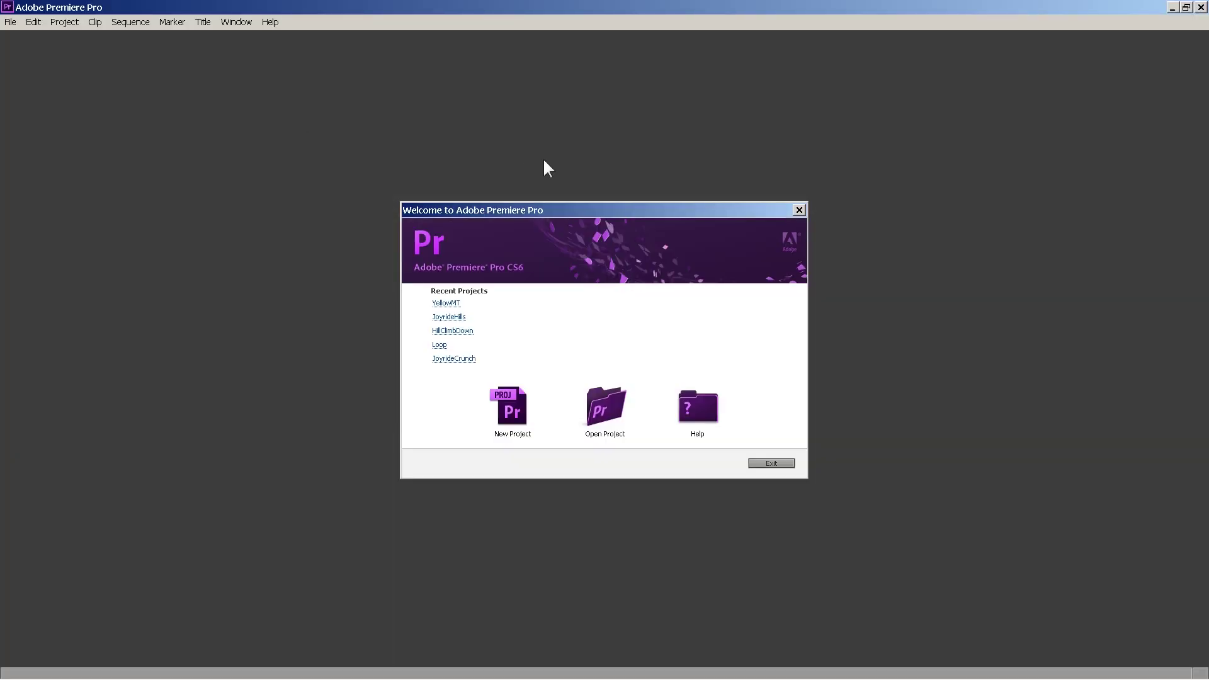
Step: Open the YellowCarTruck project from the 1Ani-Trucks library's 2019-Vehicles folder
click(605, 407)
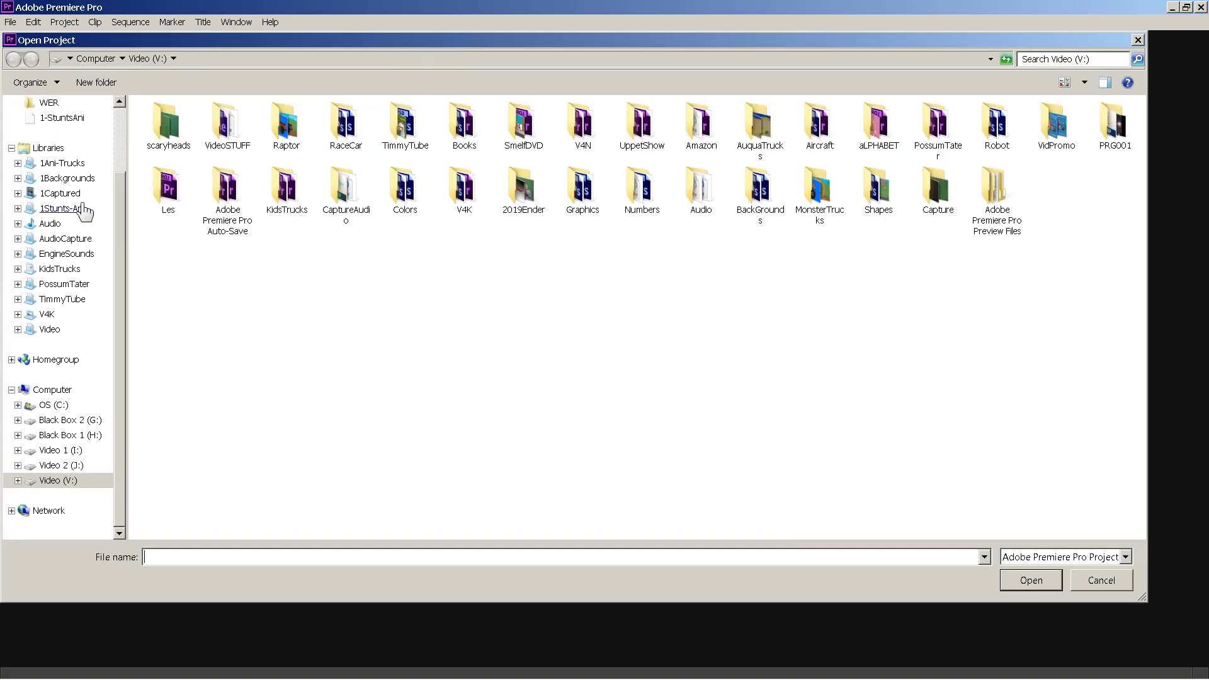
click(69, 163)
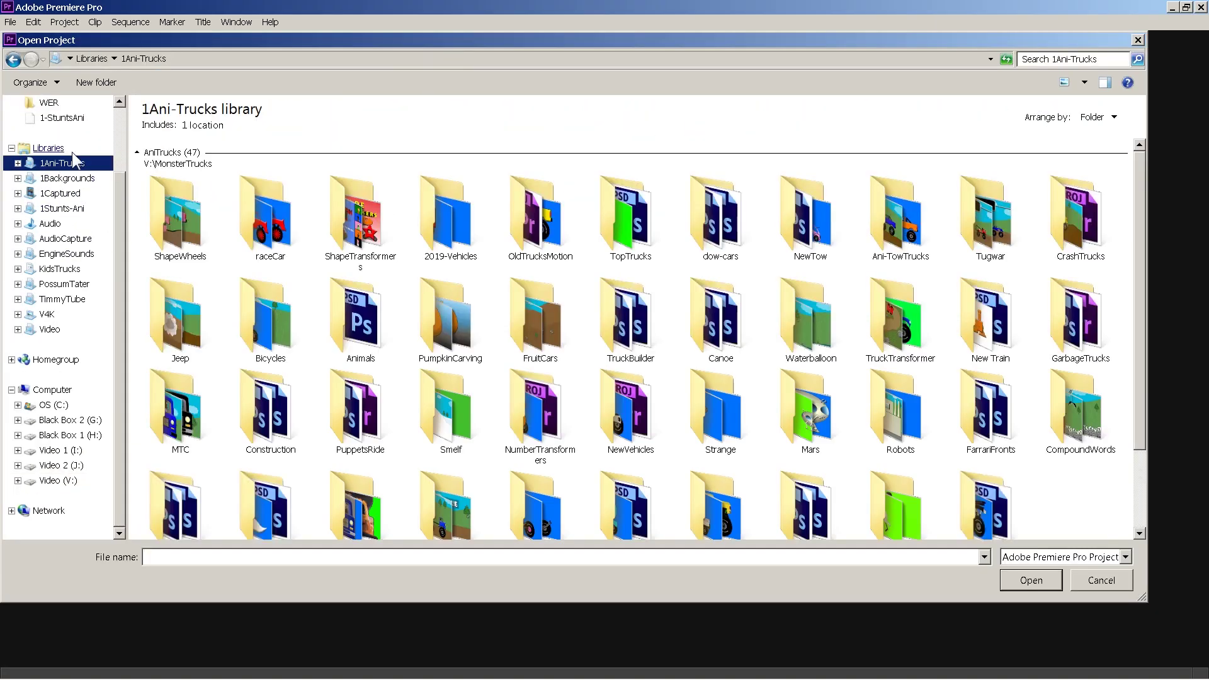
double_click(443, 230)
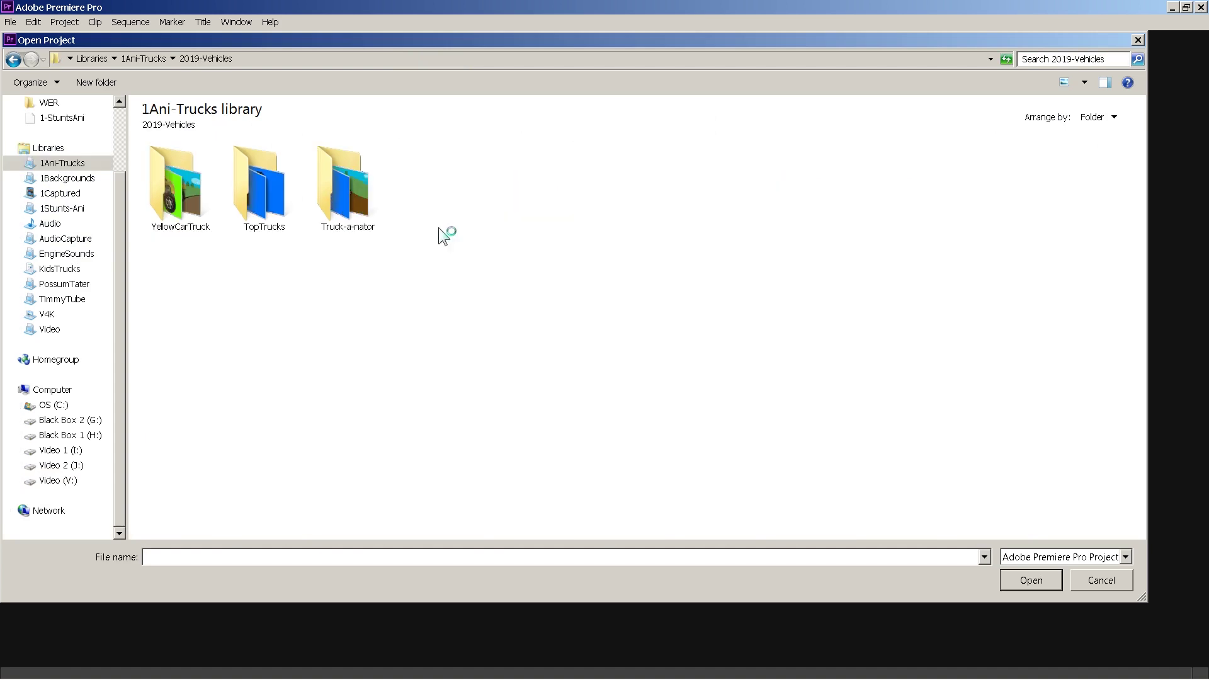
double_click(181, 192)
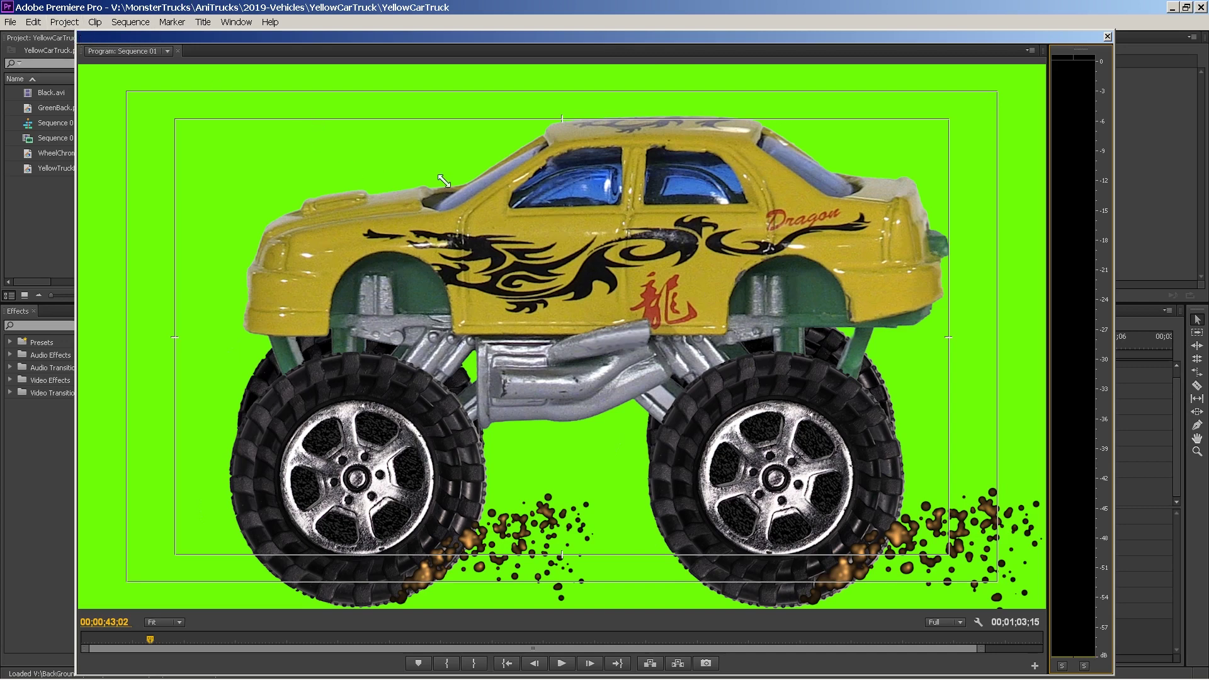
Step: Resize and reposition the floating Program monitor, then play and stop the sequence
drag(579, 349, 577, 346)
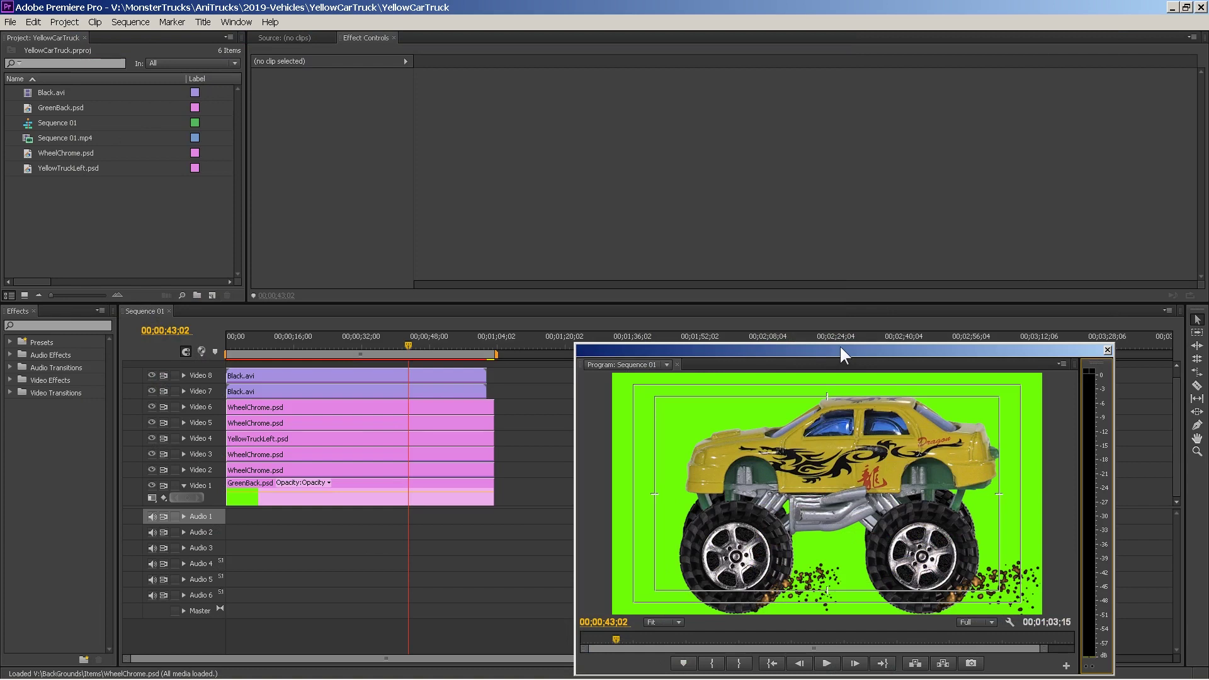
drag(836, 293, 835, 290)
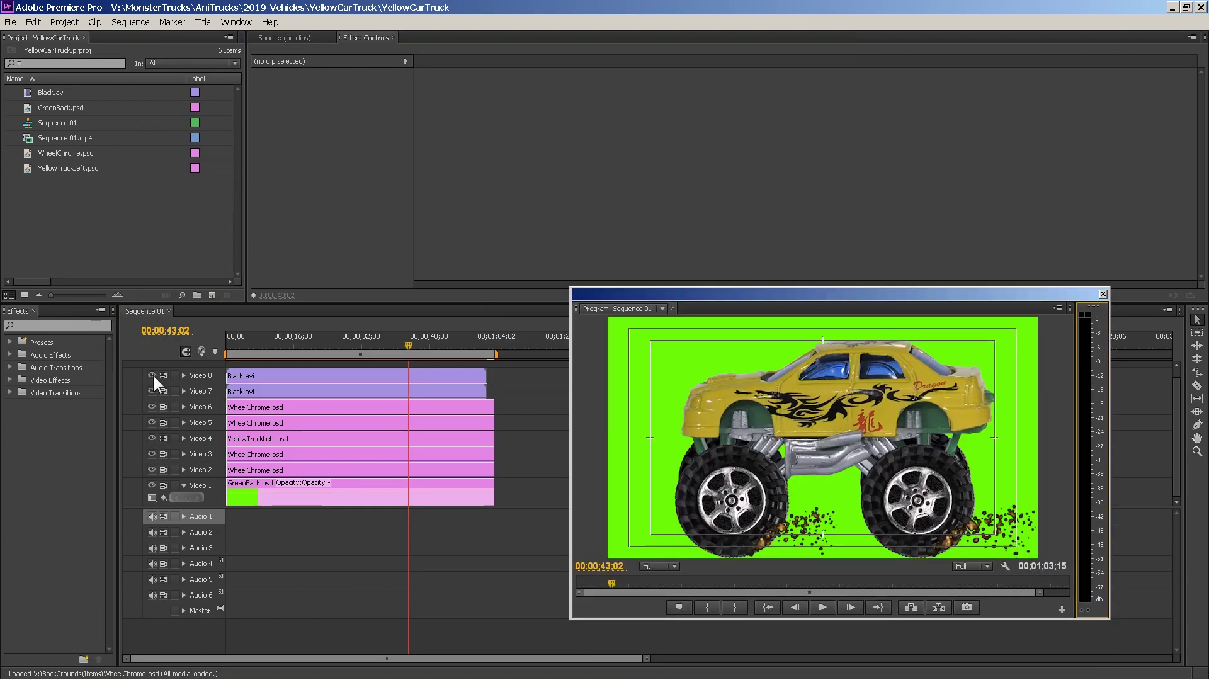
click(821, 603)
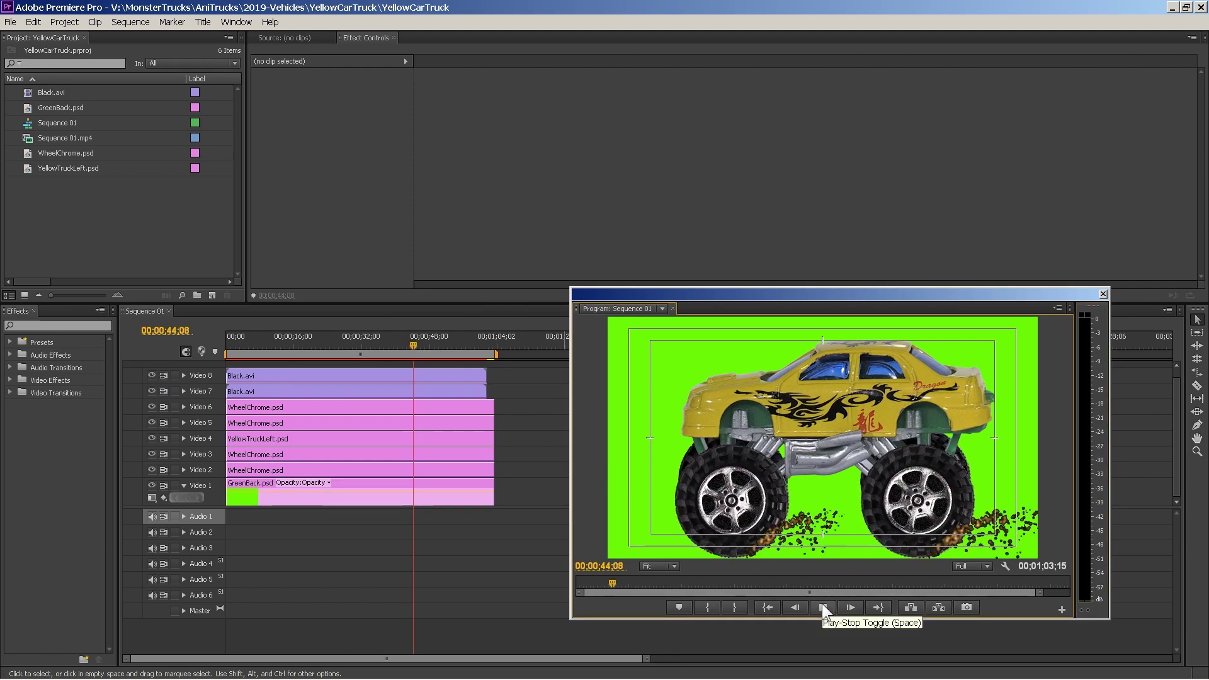
click(822, 604)
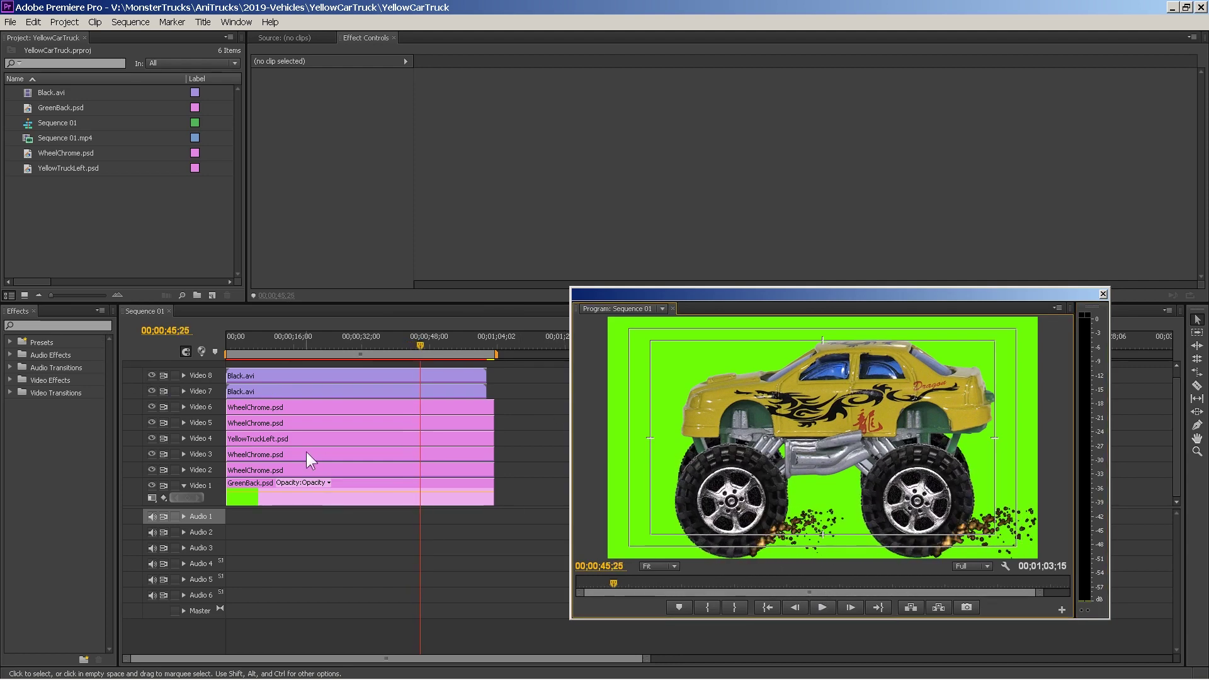
Step: Hide the Video 8, Video 7 mud particle and Video 6 wheel tracks
click(152, 376)
click(151, 391)
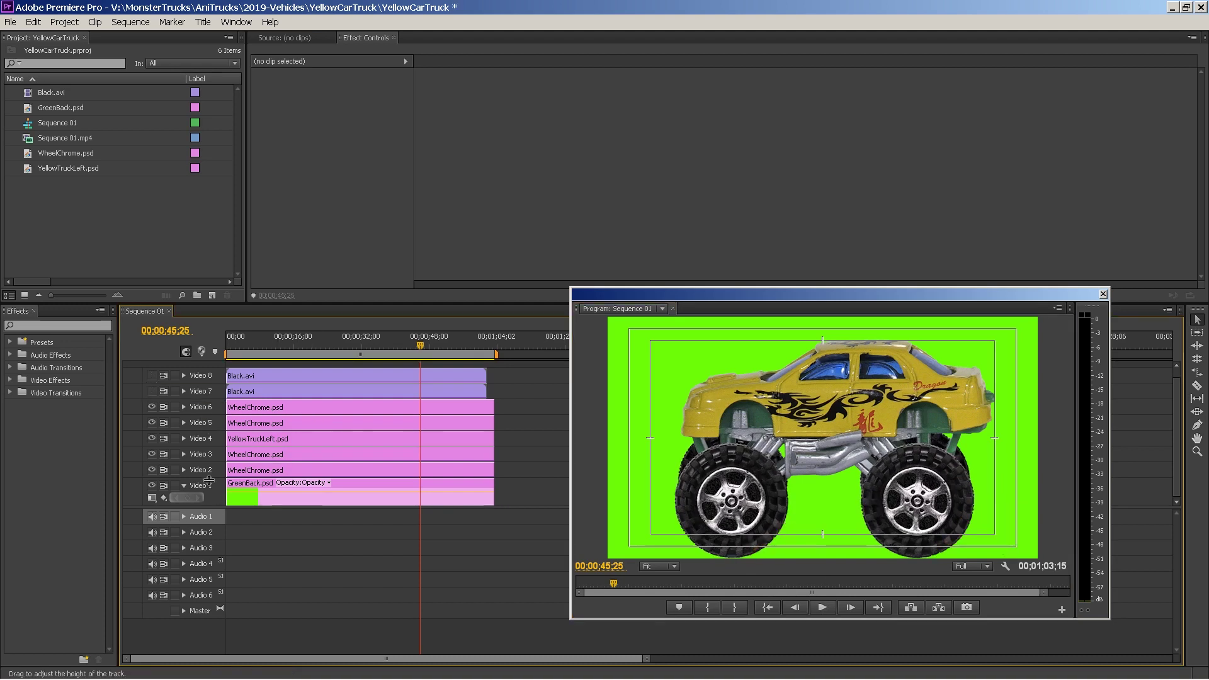
click(152, 406)
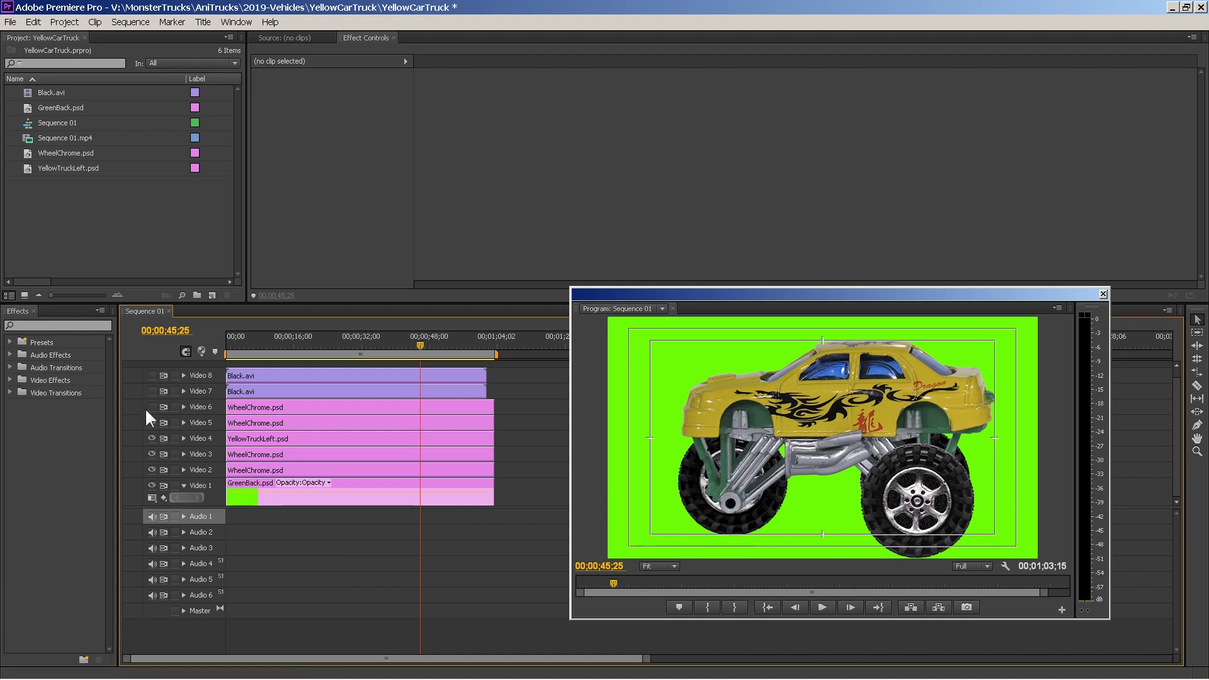
Step: Hide Video 5, 3 and 2, show the Video 1 background, then re-show Video 3
click(151, 423)
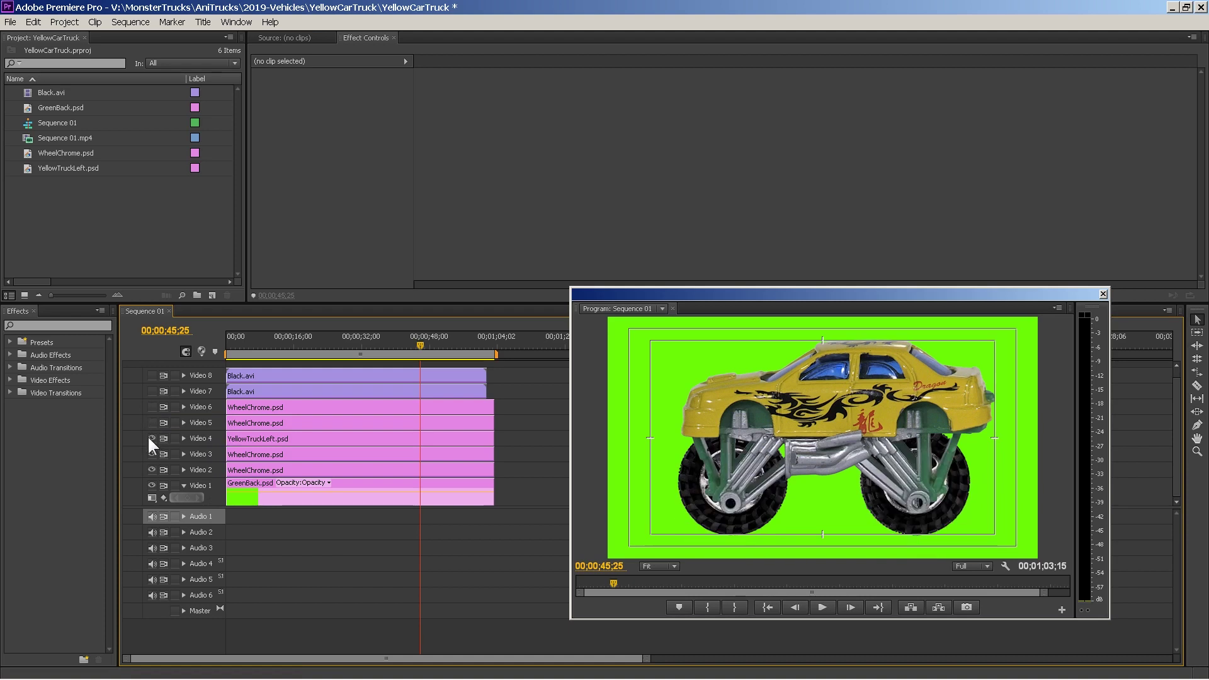
click(151, 454)
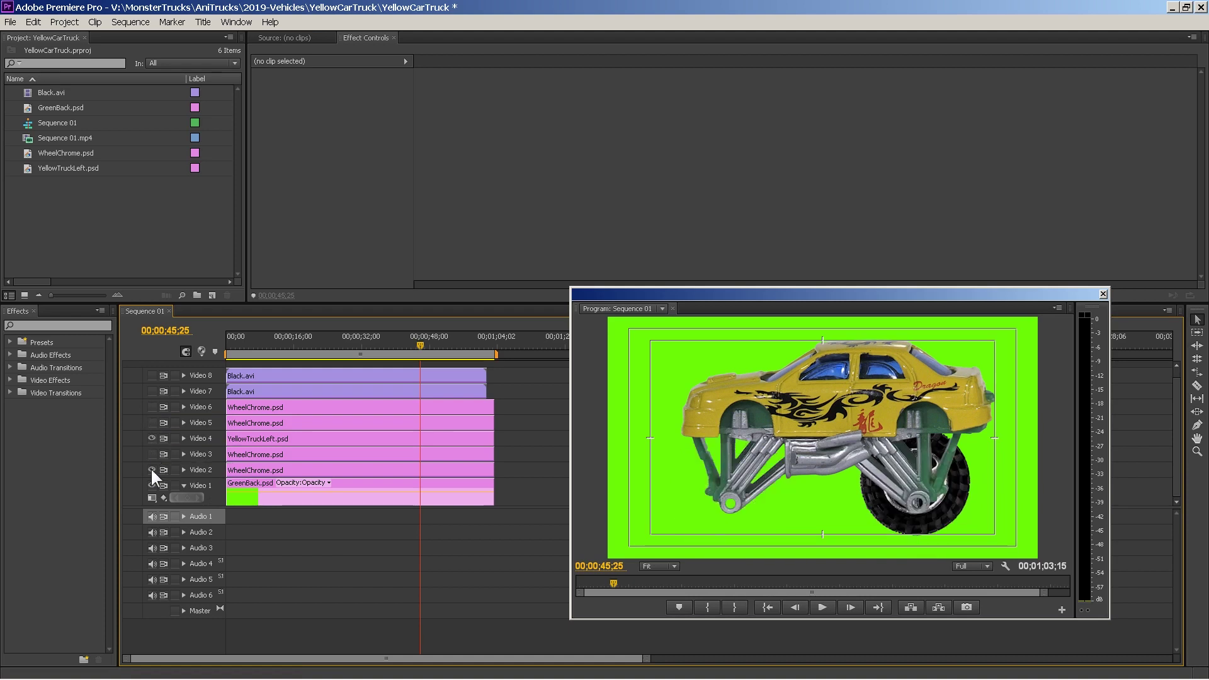
click(151, 470)
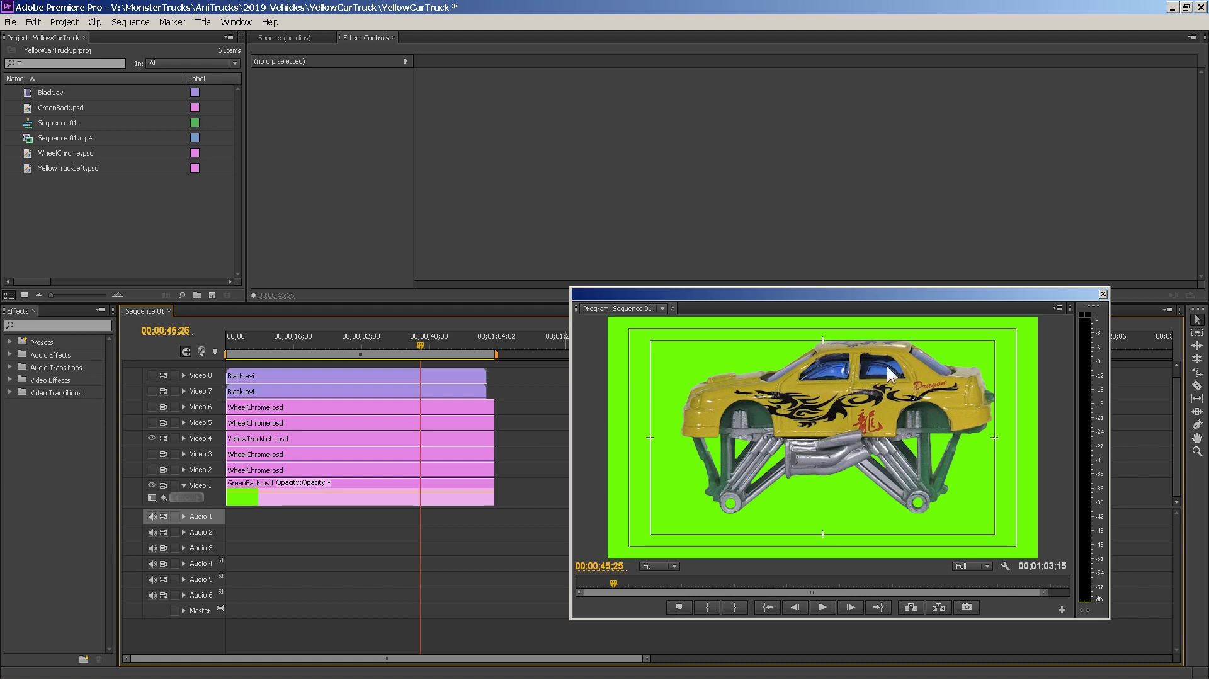
click(151, 485)
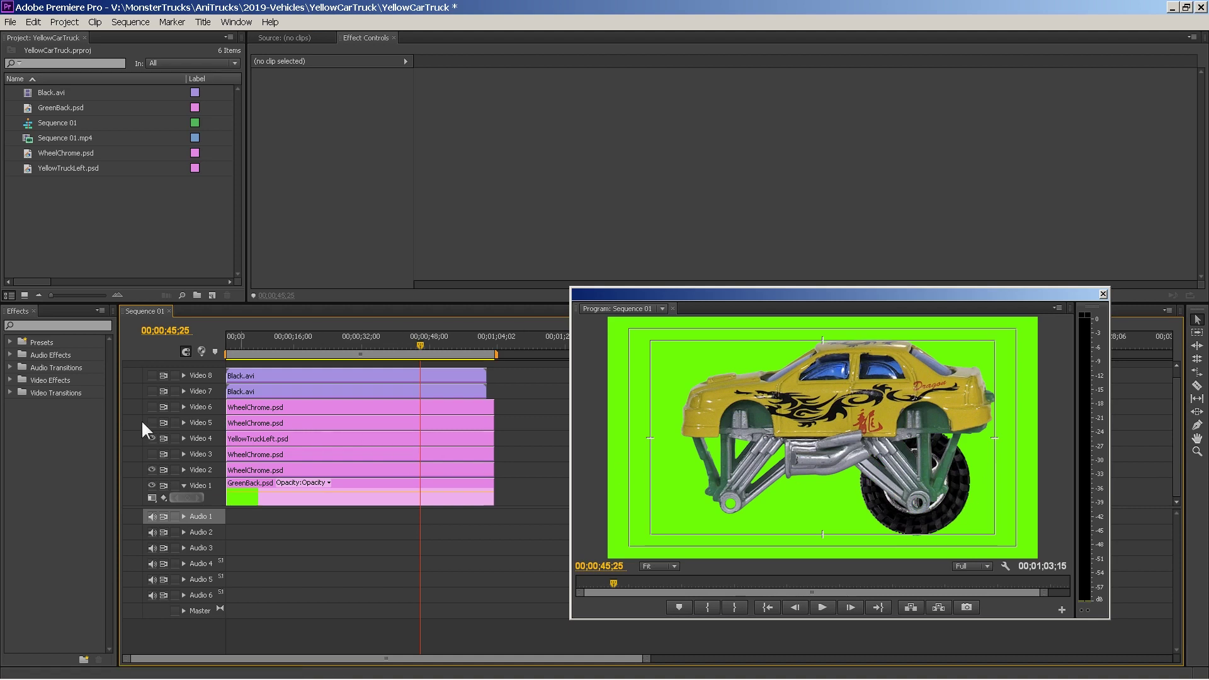
click(152, 454)
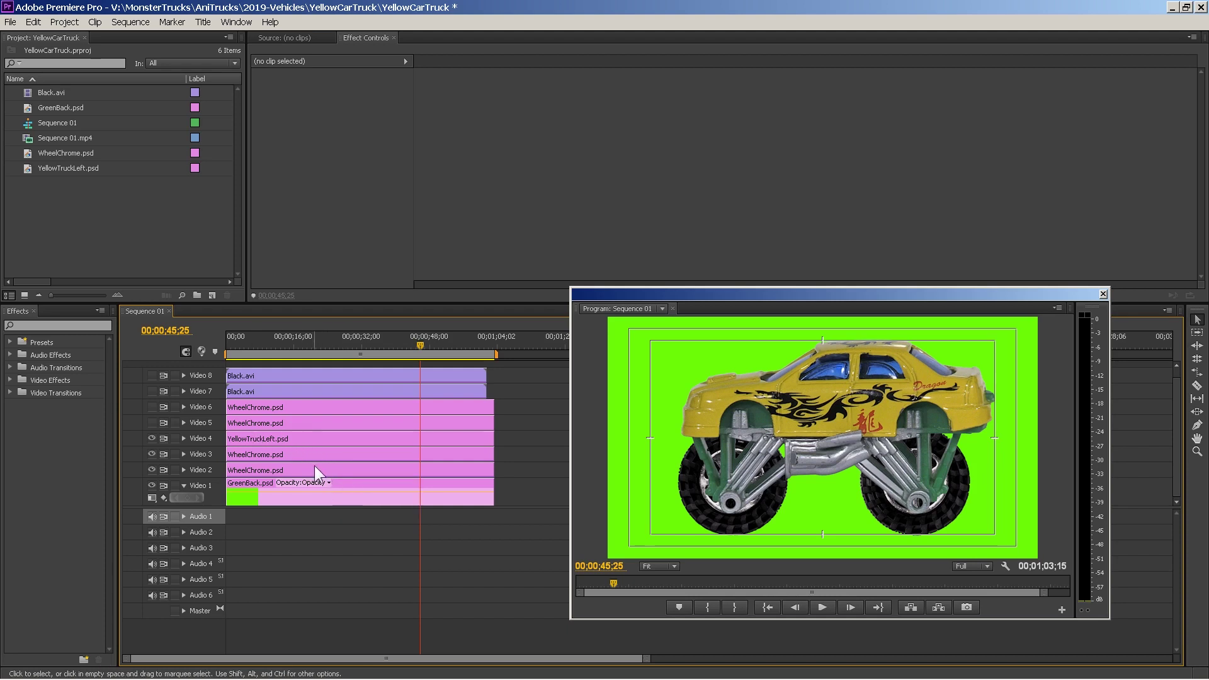
Step: Set the Video 2 WheelChrome.psd Position to 1374.0, 726.0, undoing the X change
click(347, 468)
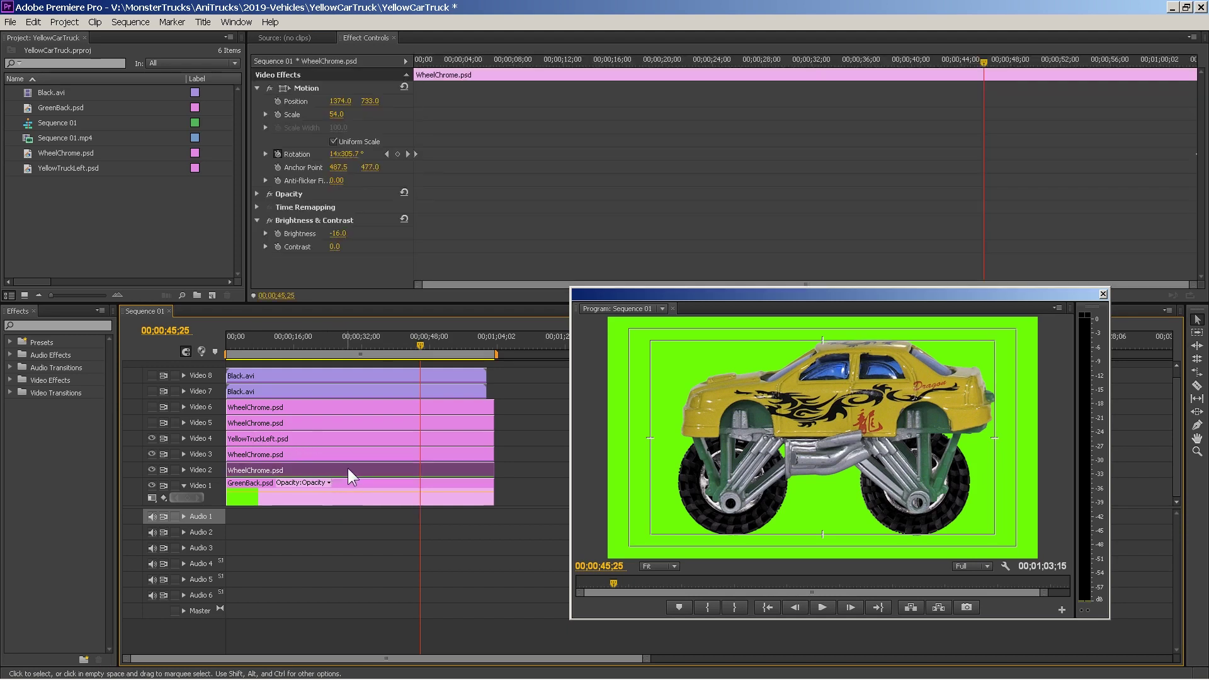
mouse_move(371, 107)
mouse_down()
mouse_move(290, 107)
mouse_move(368, 107)
mouse_up()
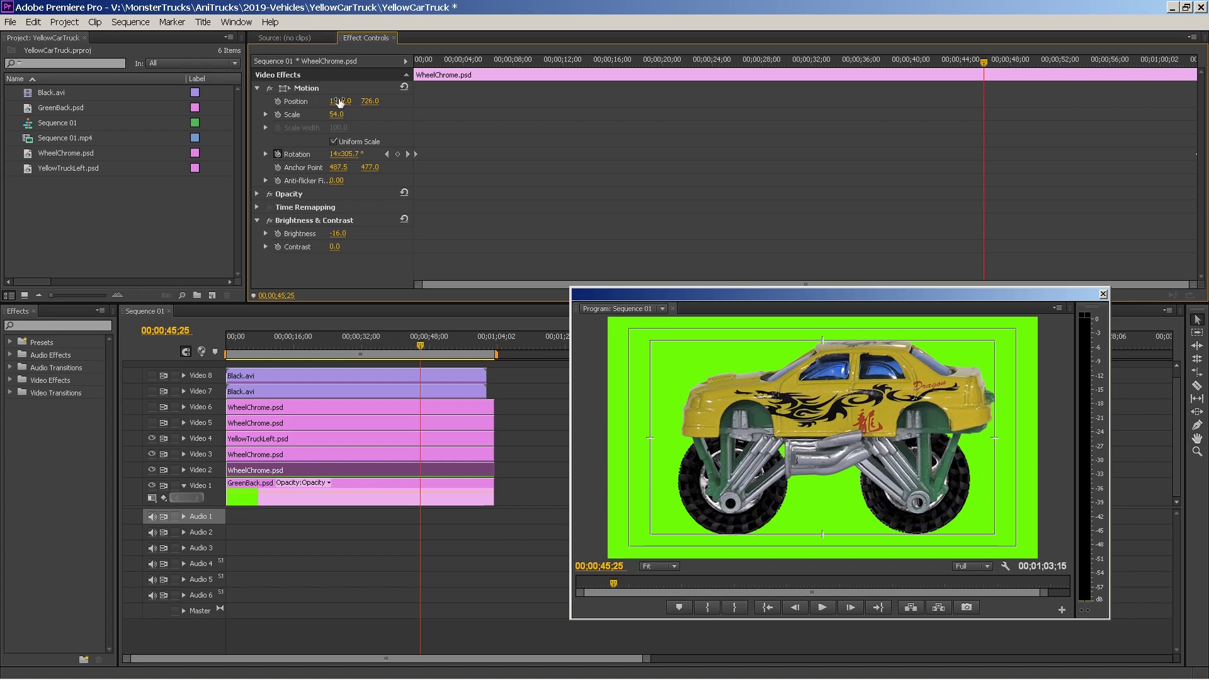
drag(340, 100, 365, 100)
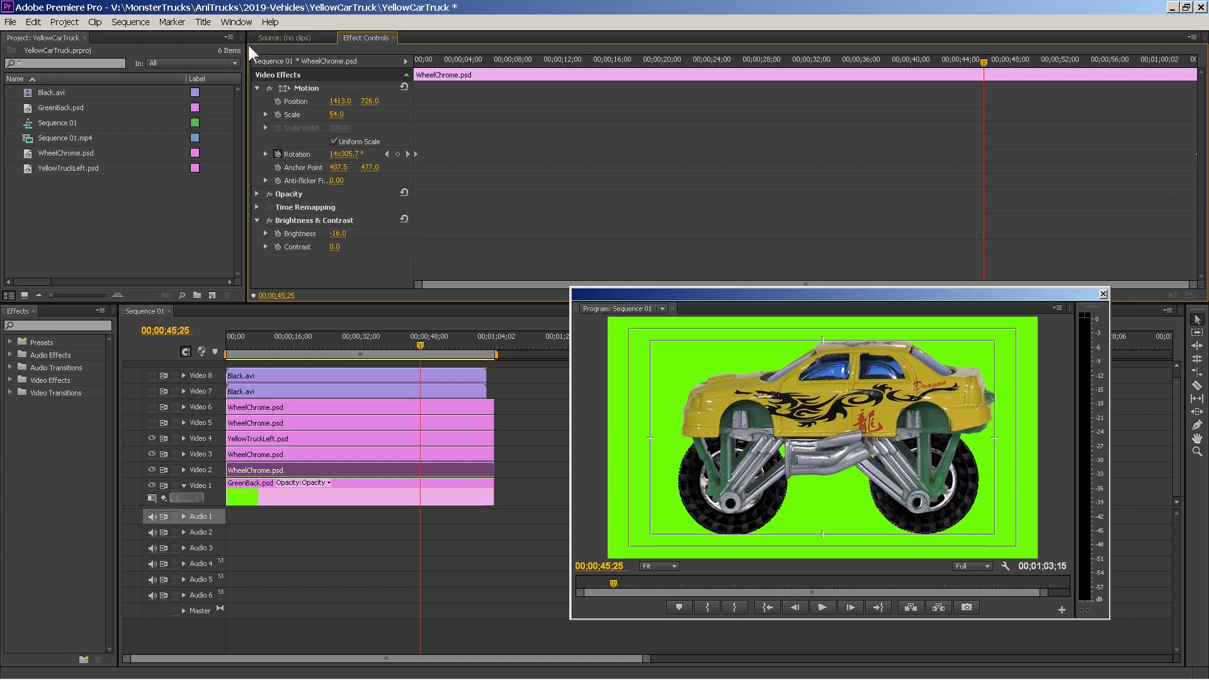
click(34, 22)
click(44, 36)
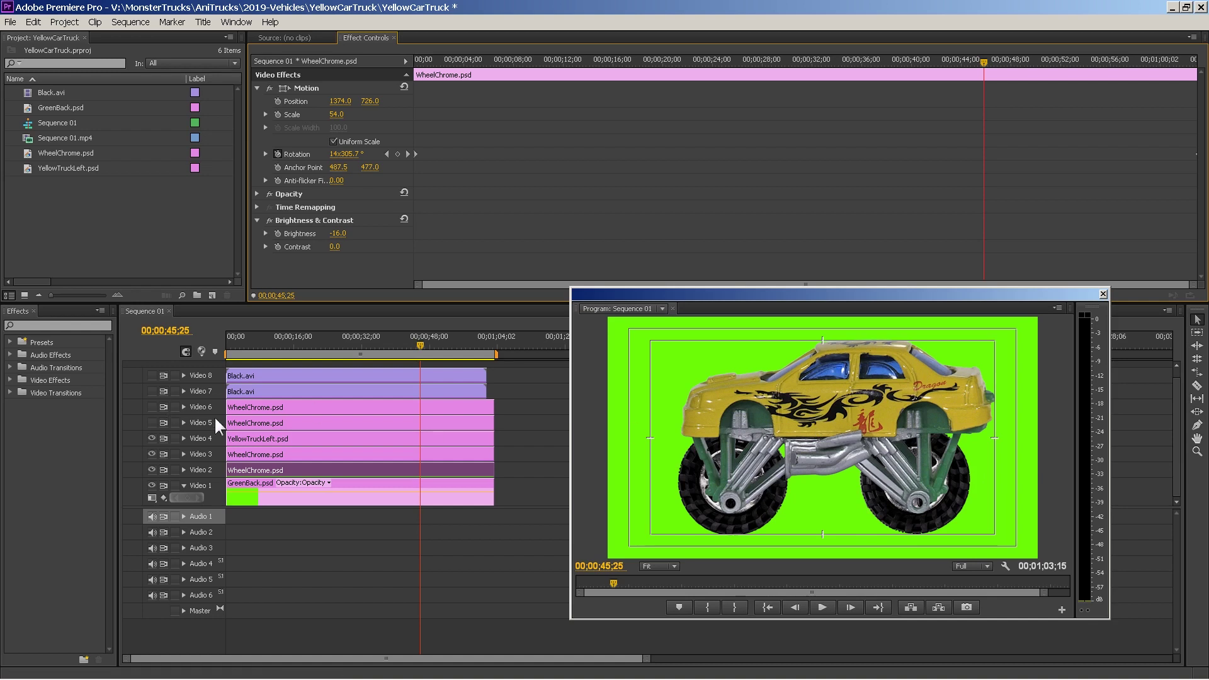
Step: Toggle the Video 2 wheel and Video 4 truck body to compare, leaving both visible
click(150, 469)
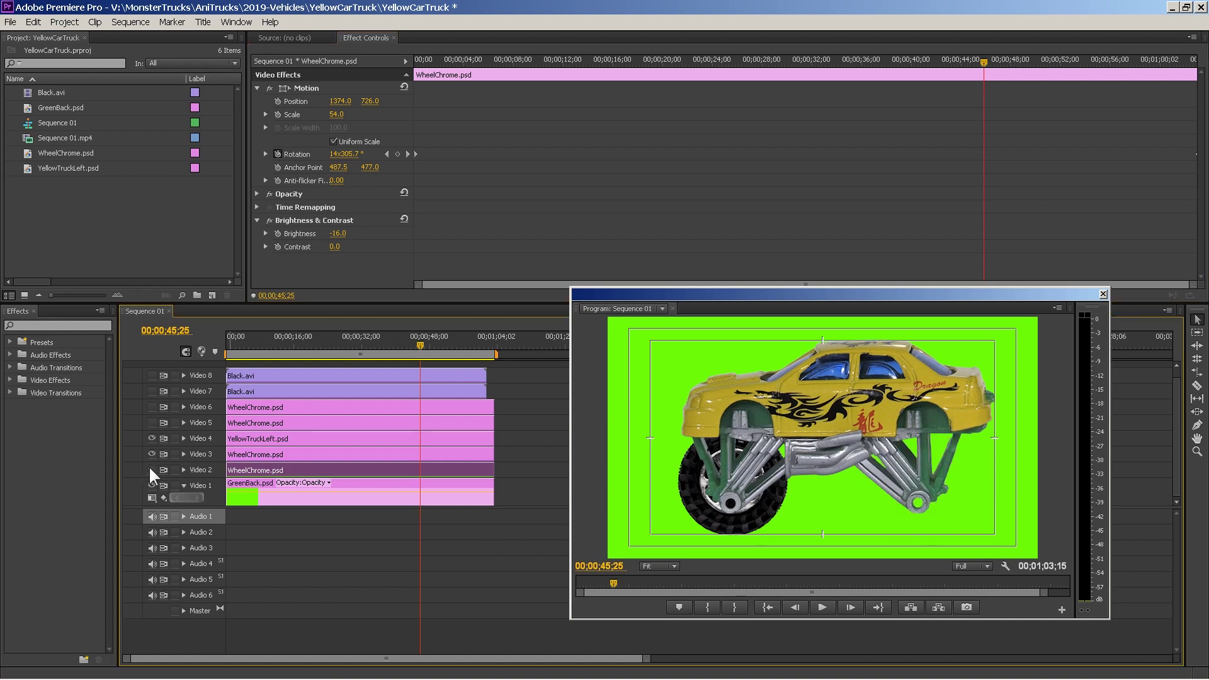
click(151, 468)
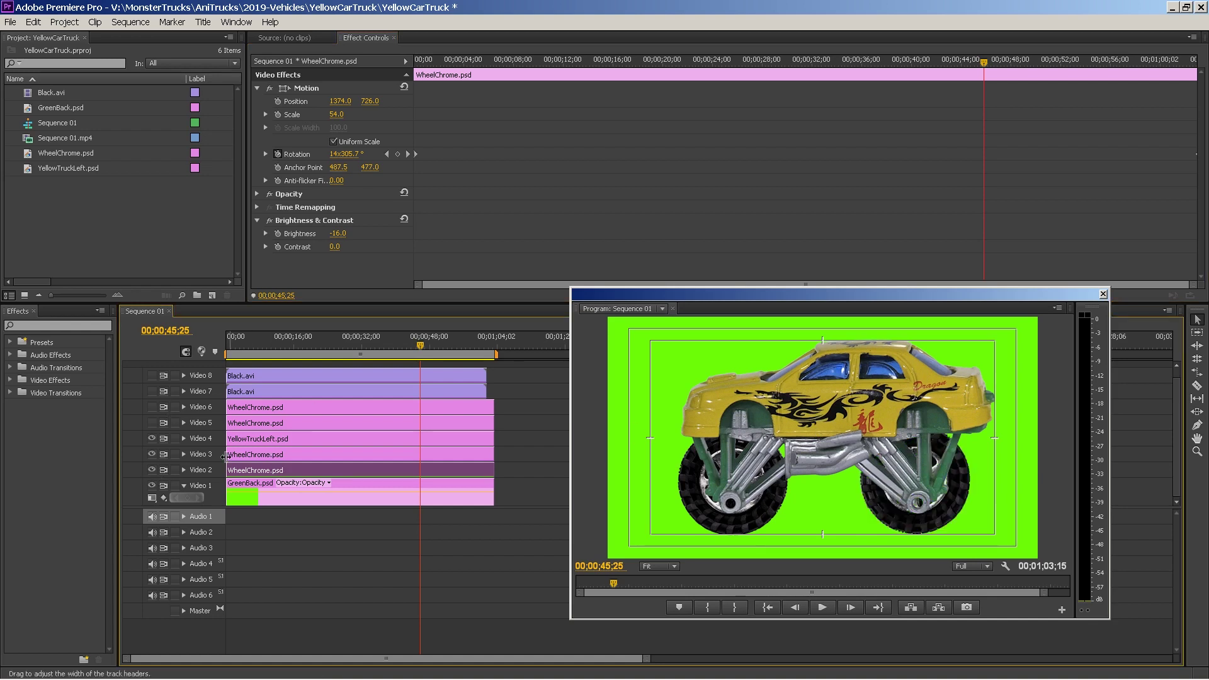
click(151, 438)
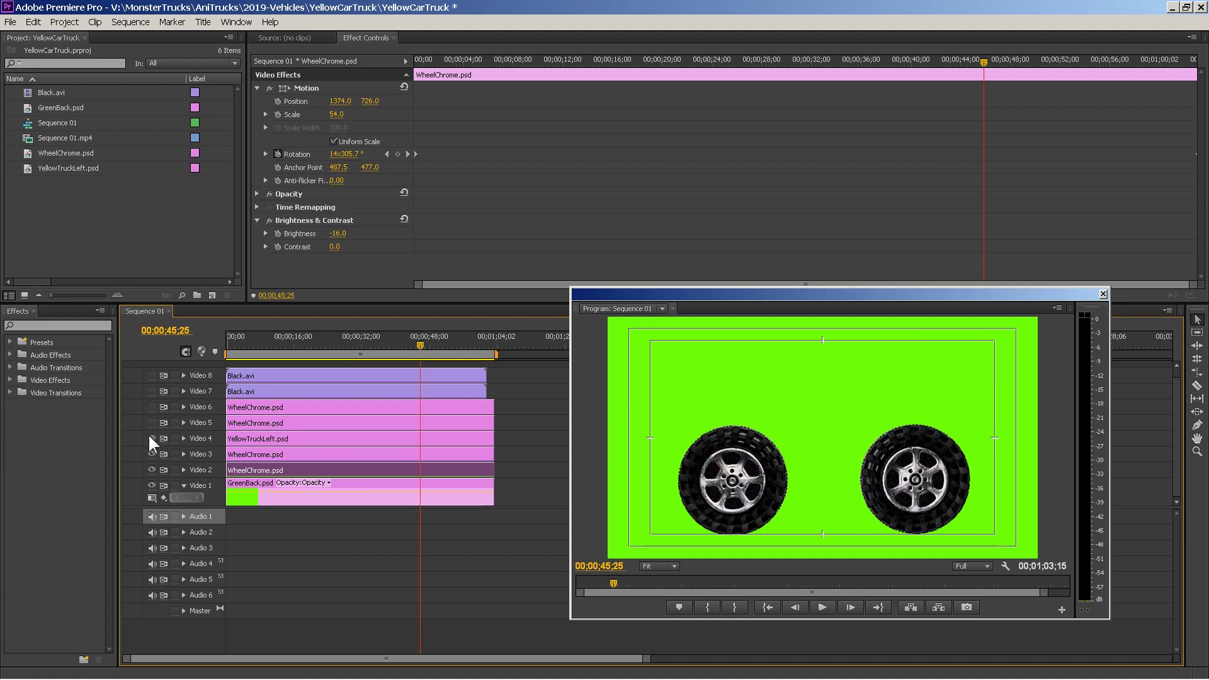
click(149, 435)
click(149, 435)
click(150, 435)
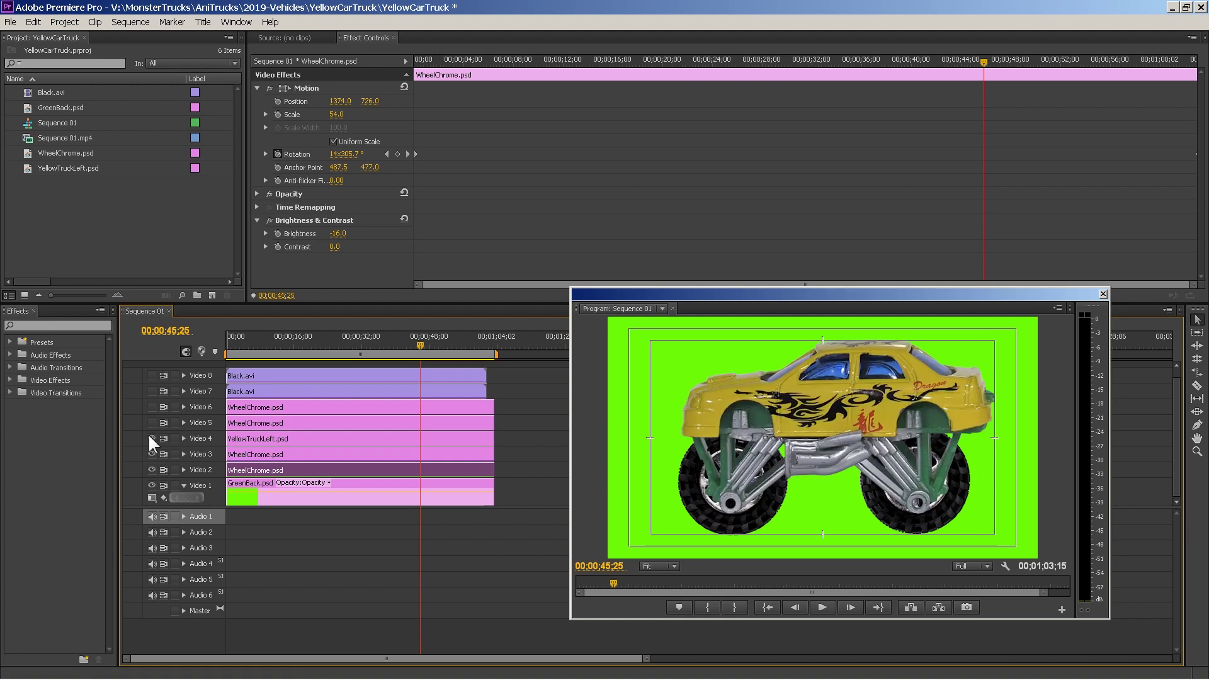
click(149, 434)
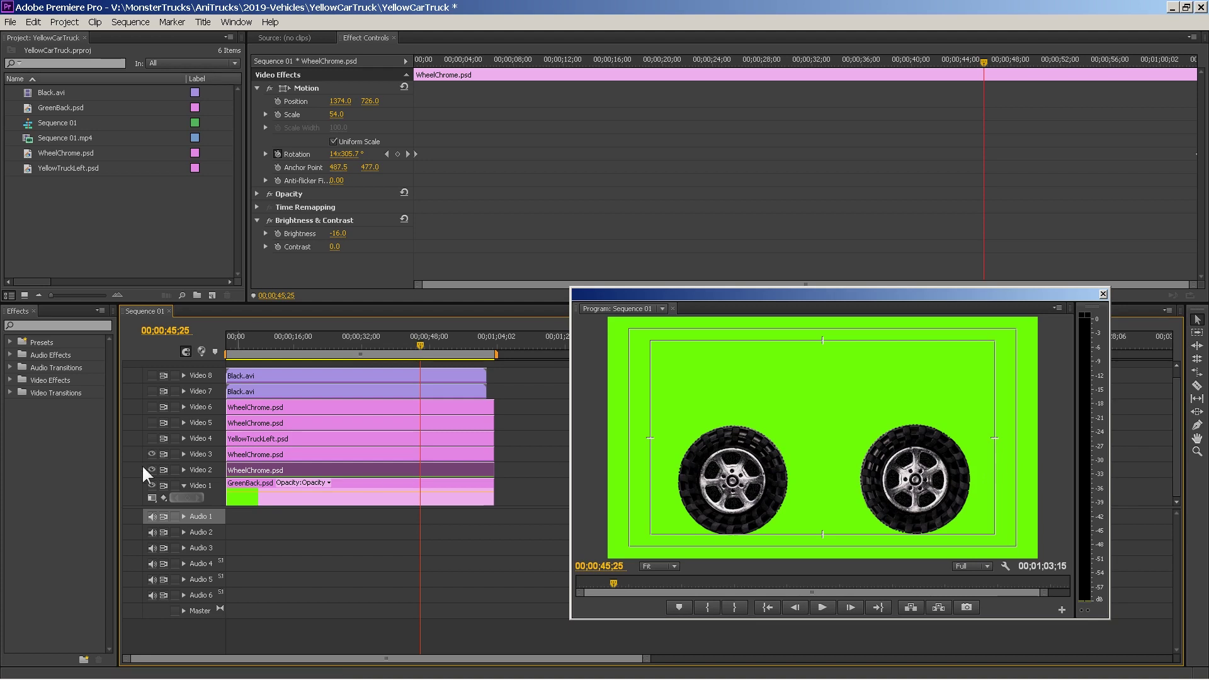
click(151, 437)
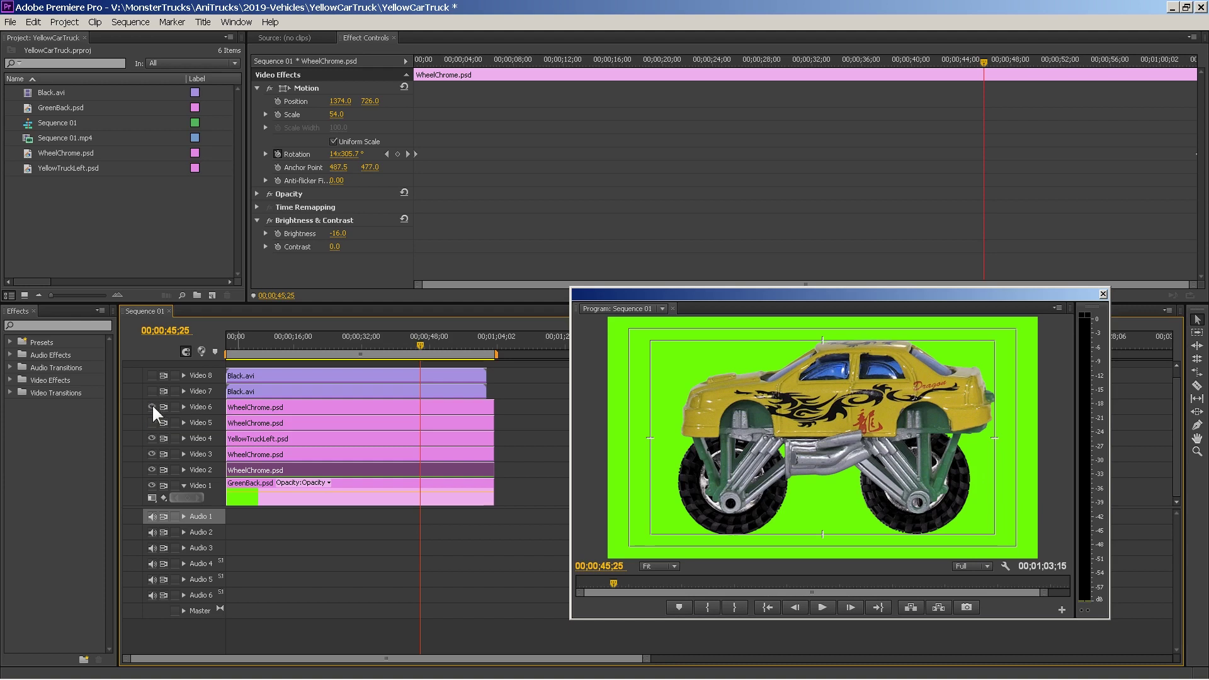
Step: Show the Video 6 and Video 5 chrome wheel tracks and play the sequence
click(153, 408)
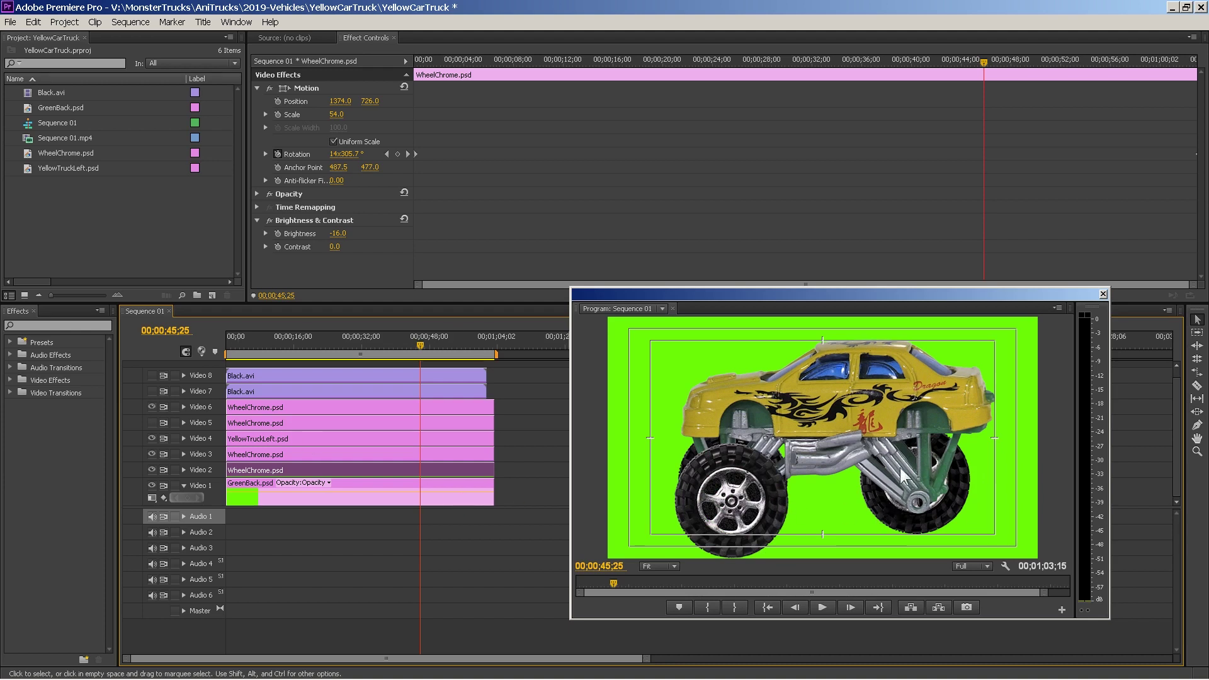
click(152, 420)
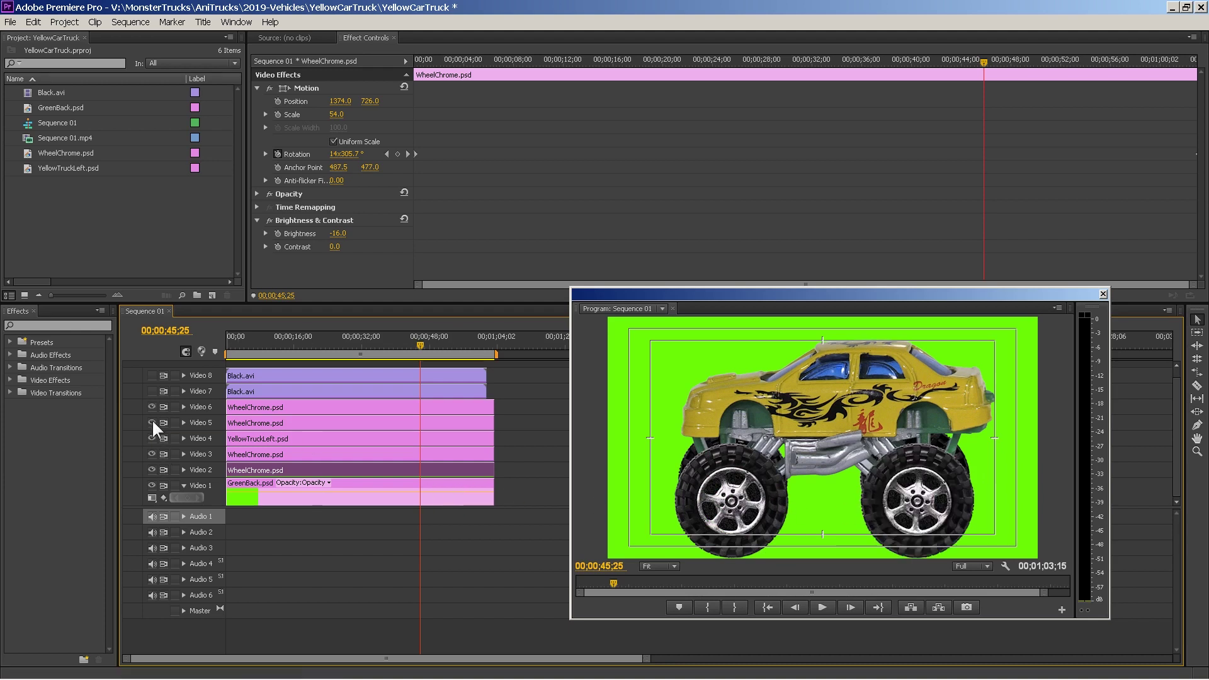
click(152, 420)
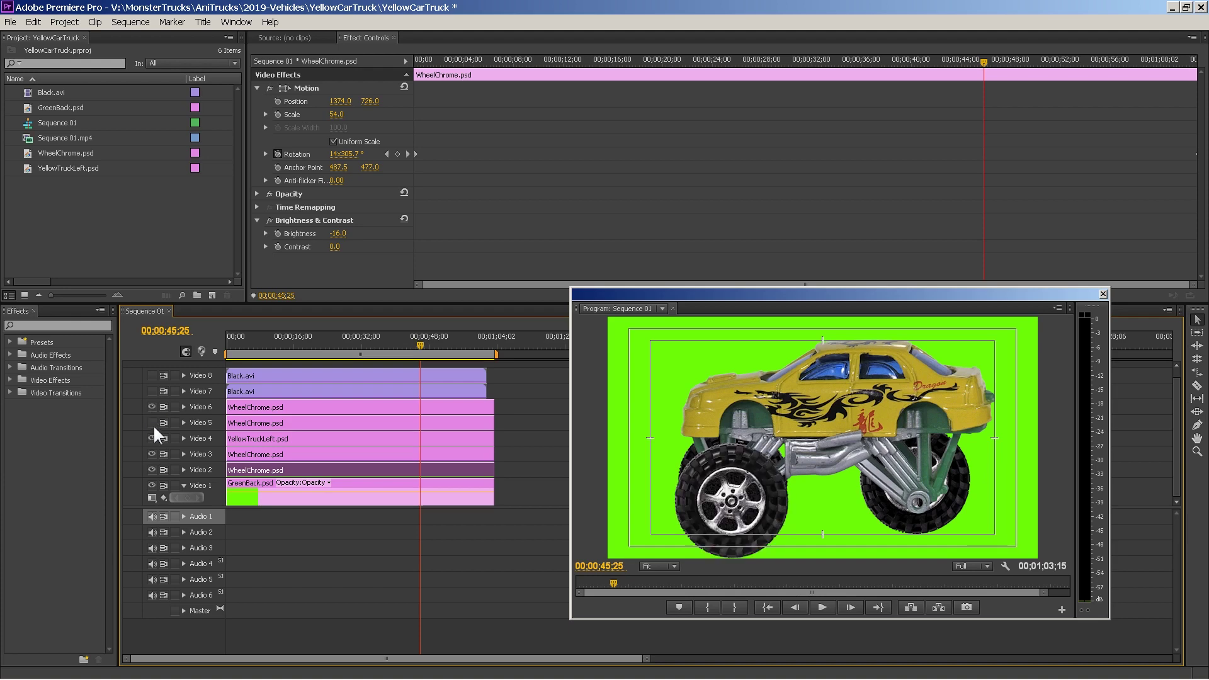
click(153, 421)
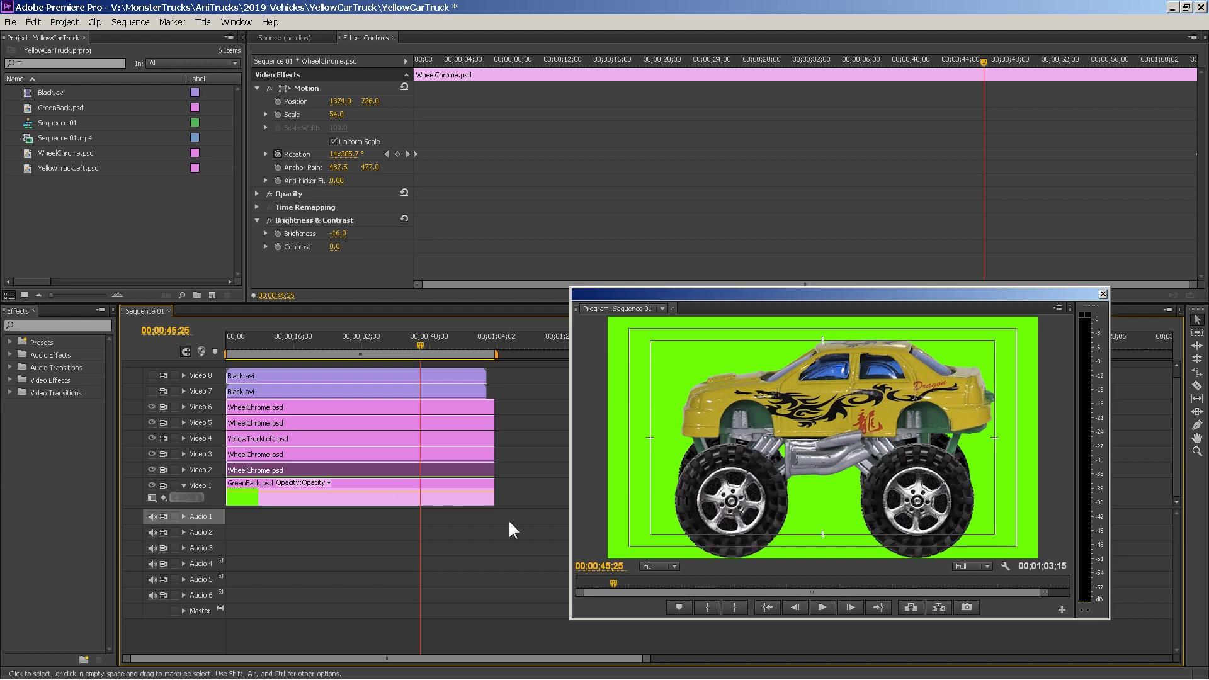
click(823, 607)
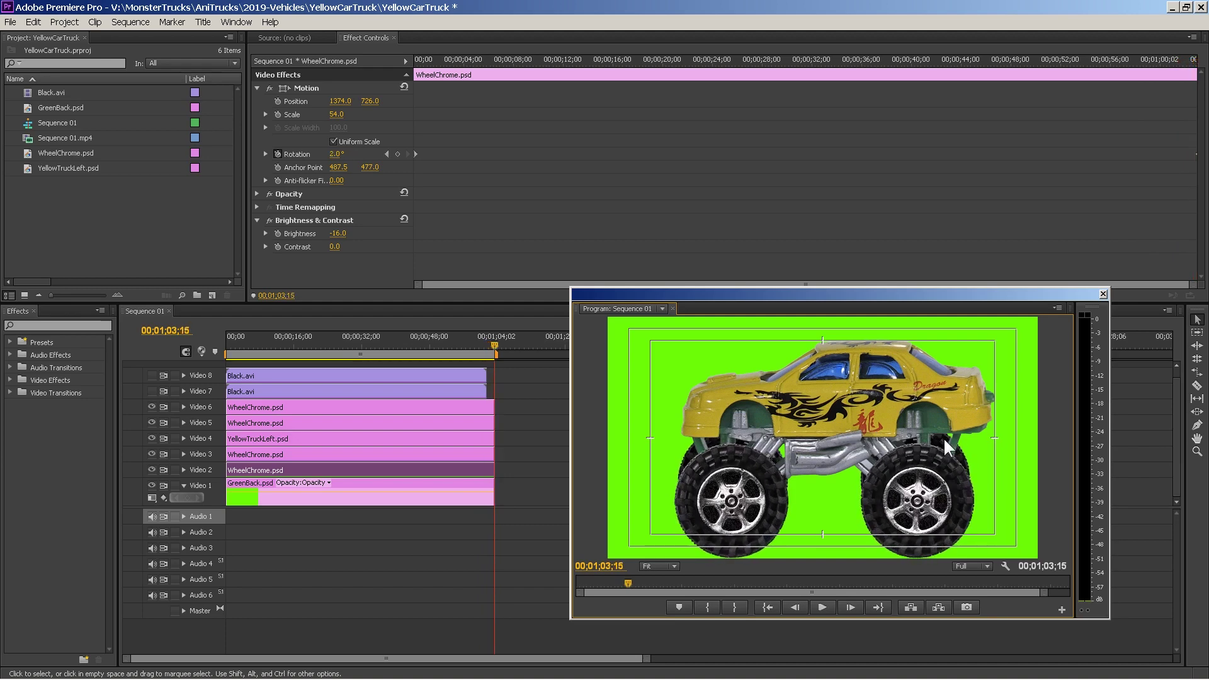
Step: At an earlier frame, inspect the Video 5 and Video 3 WheelChrome clip settings in Effect Controls
click(313, 345)
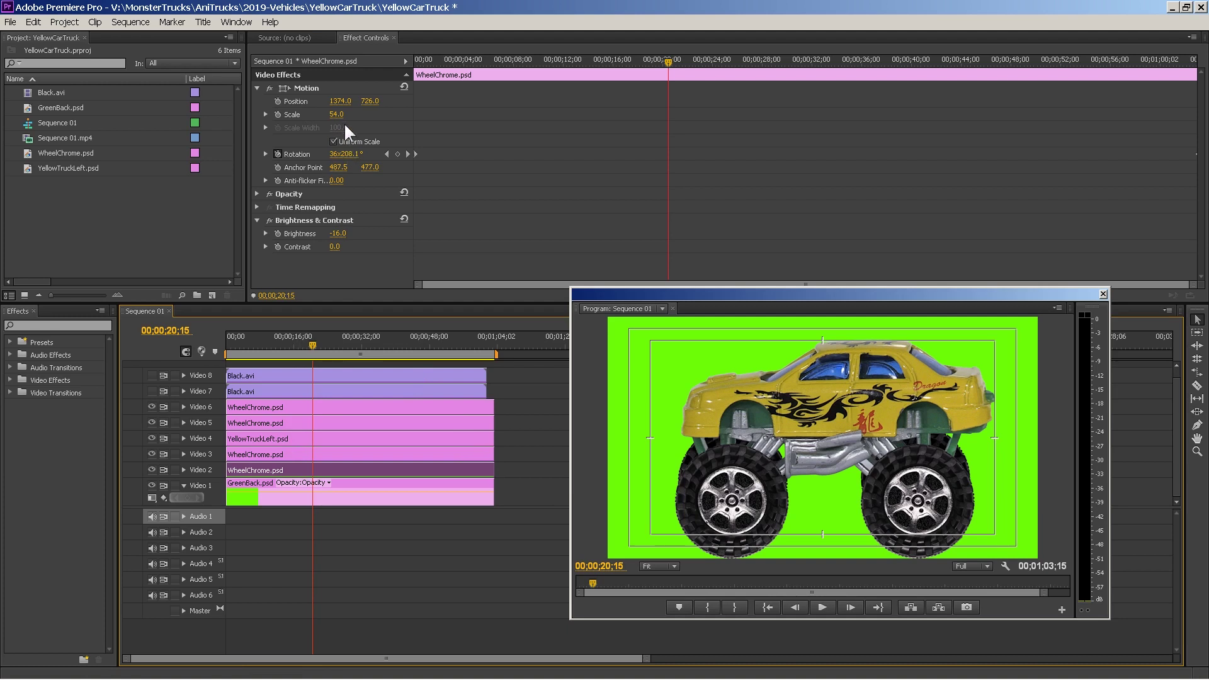
click(348, 430)
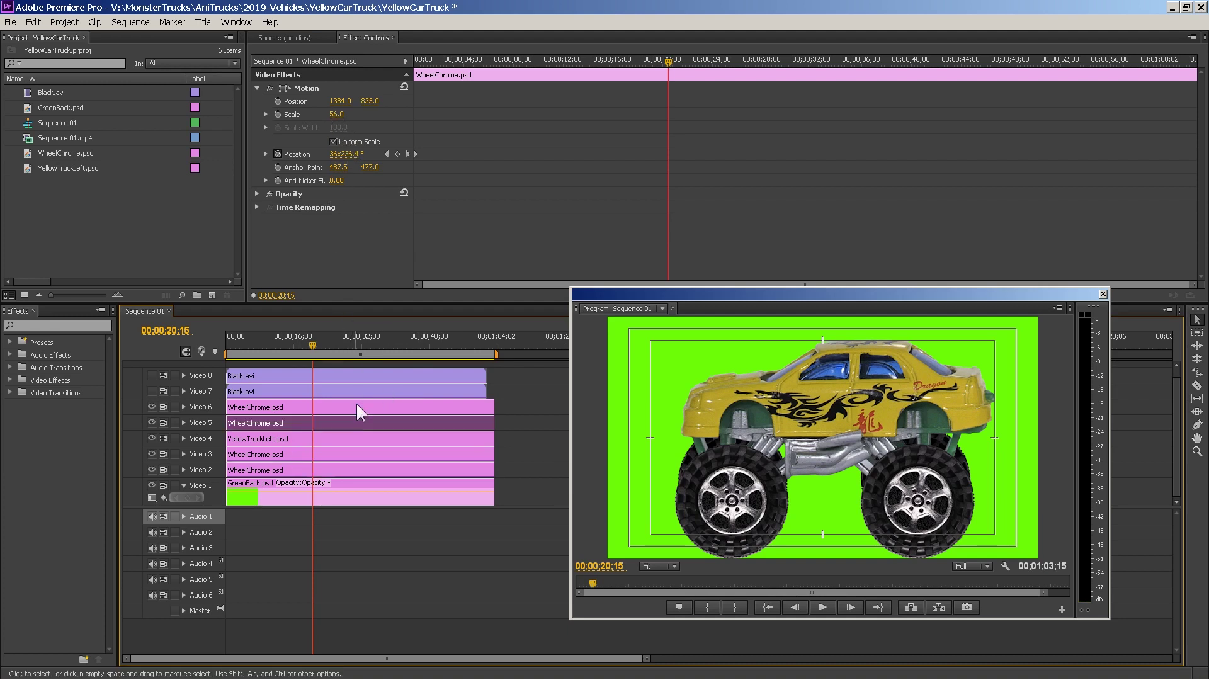
click(356, 454)
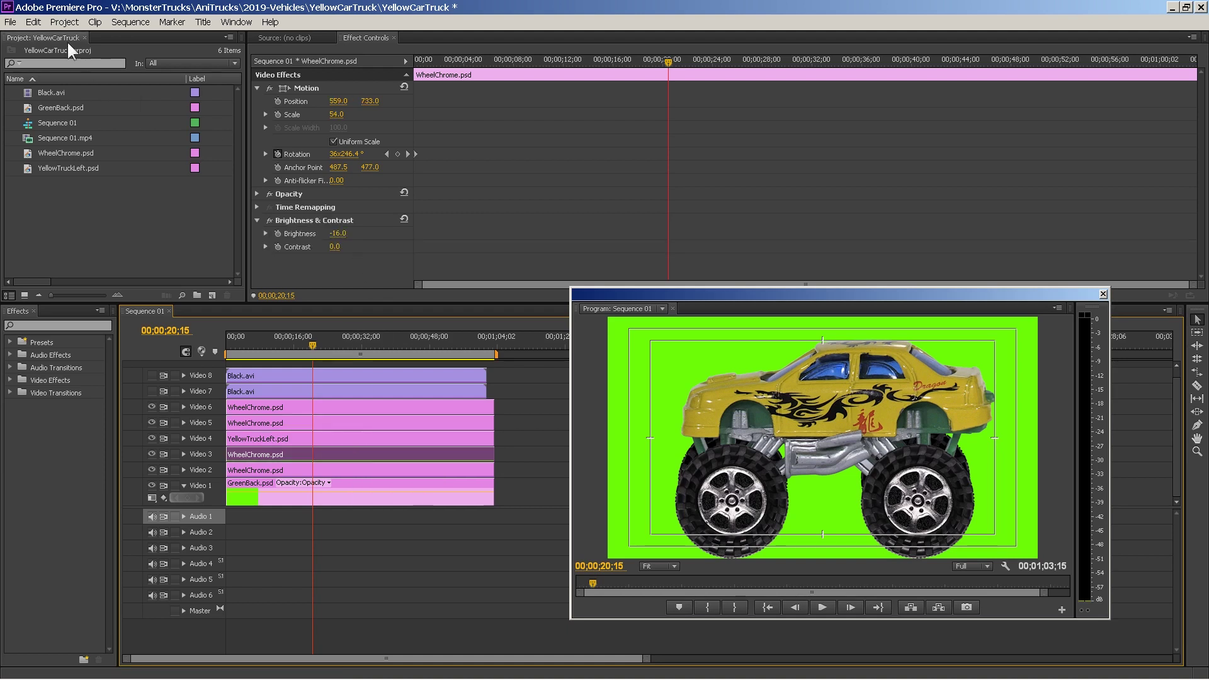
click(15, 22)
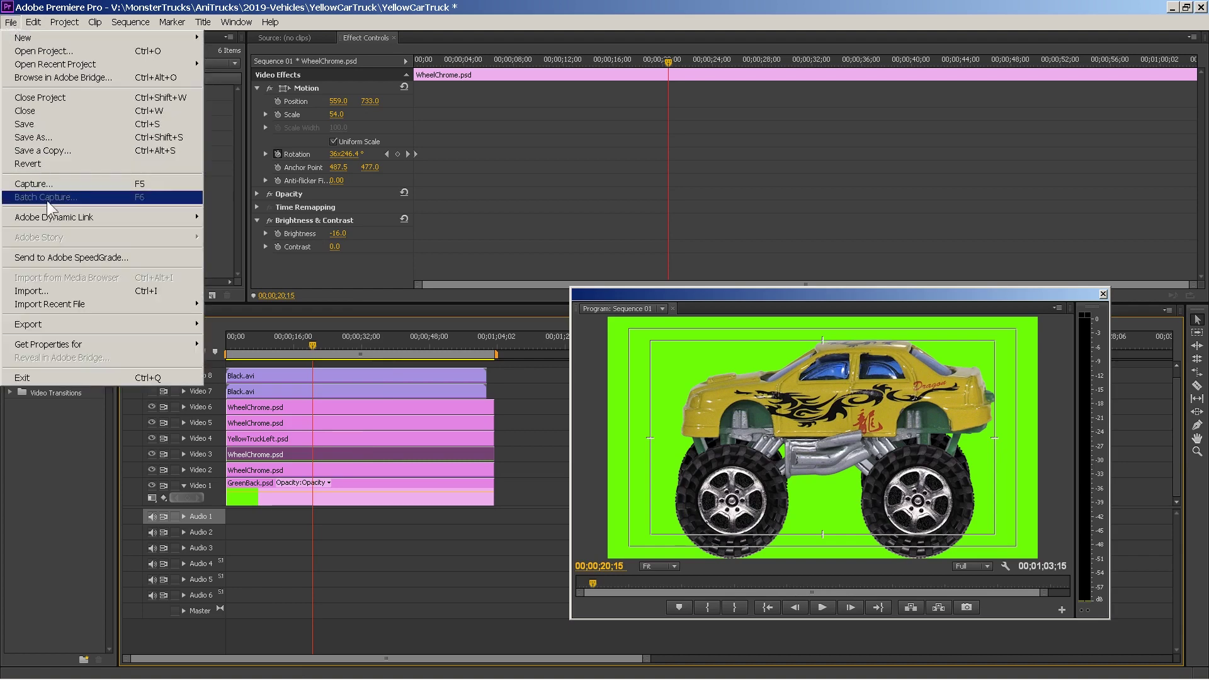
mouse_move(118, 324)
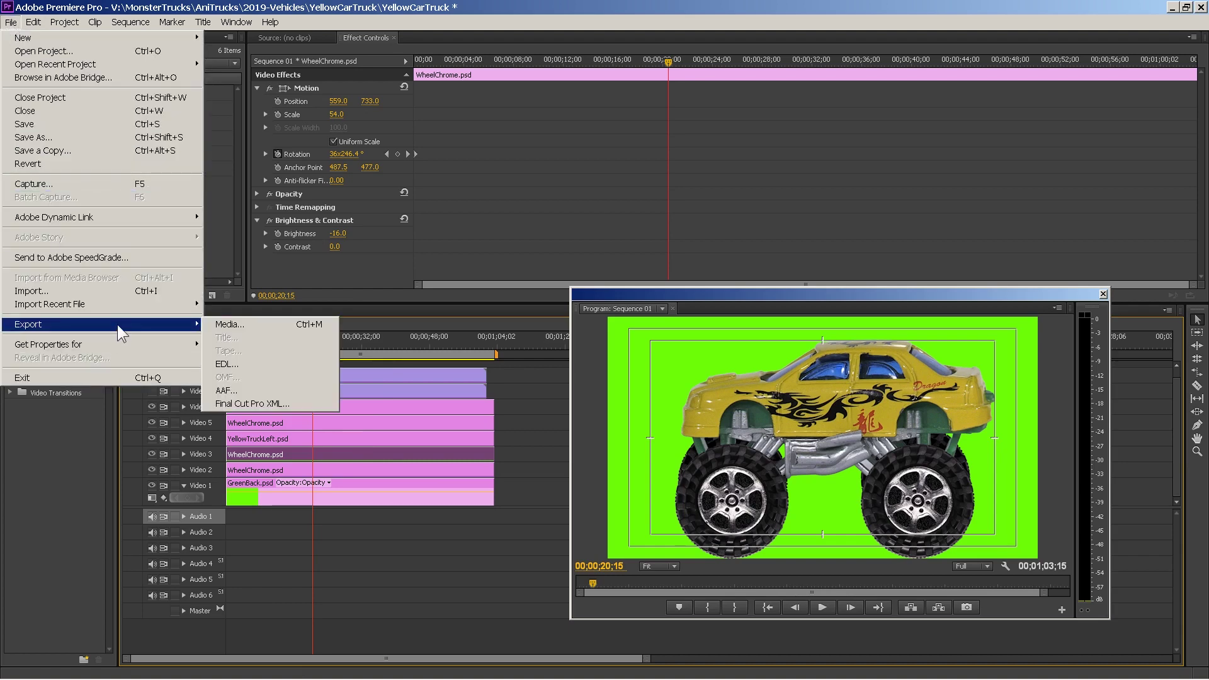
click(243, 322)
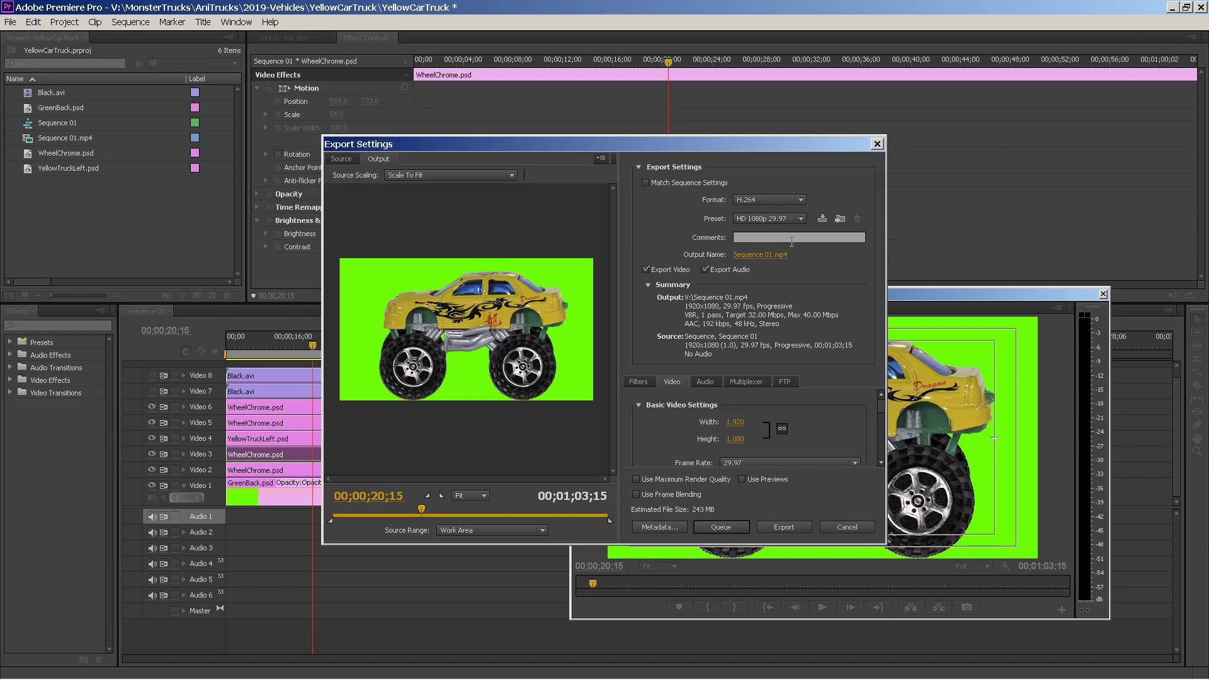
click(794, 200)
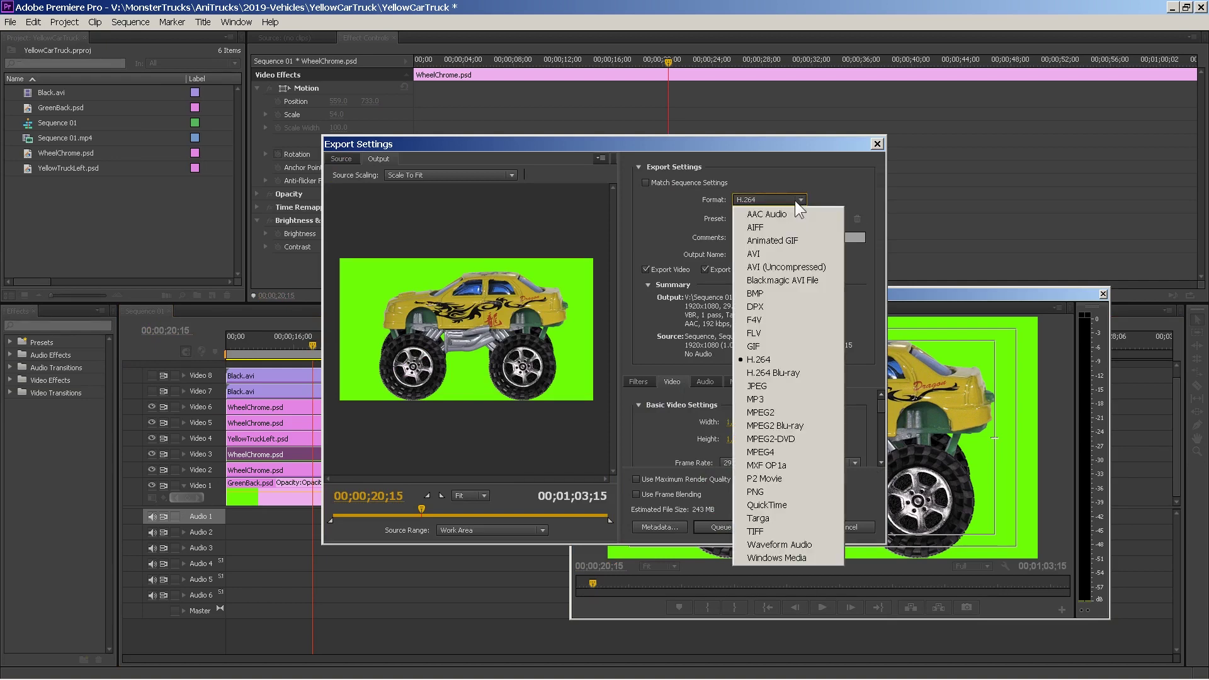
click(783, 359)
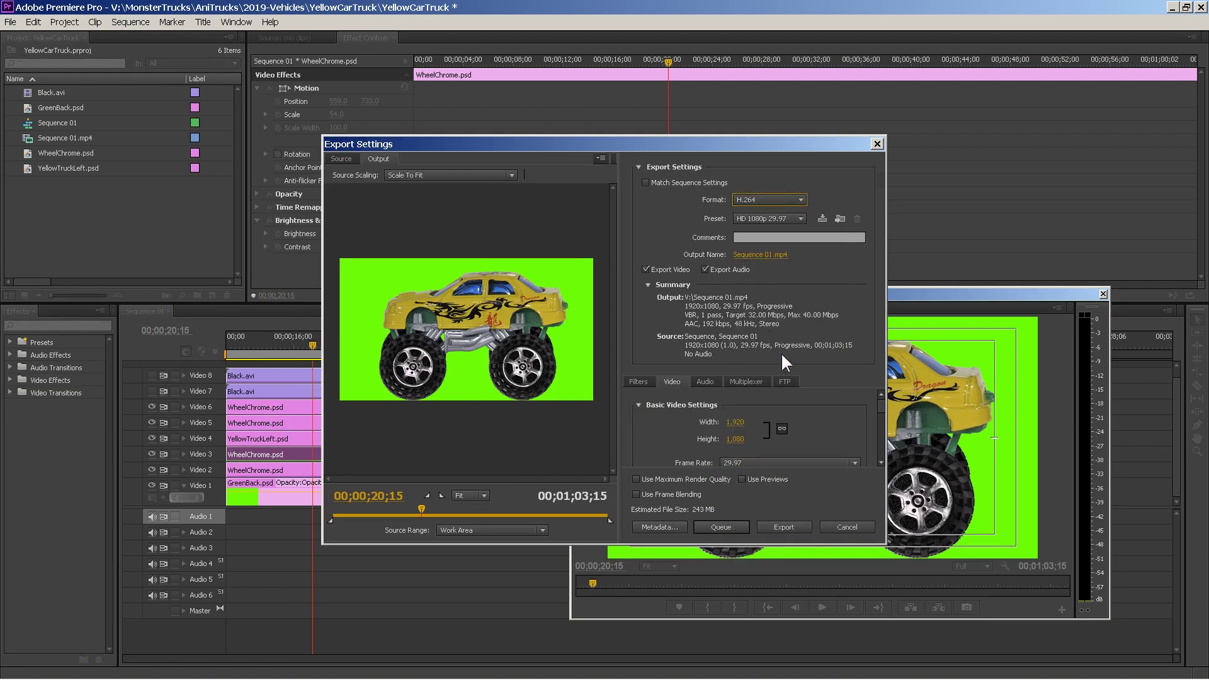
click(801, 219)
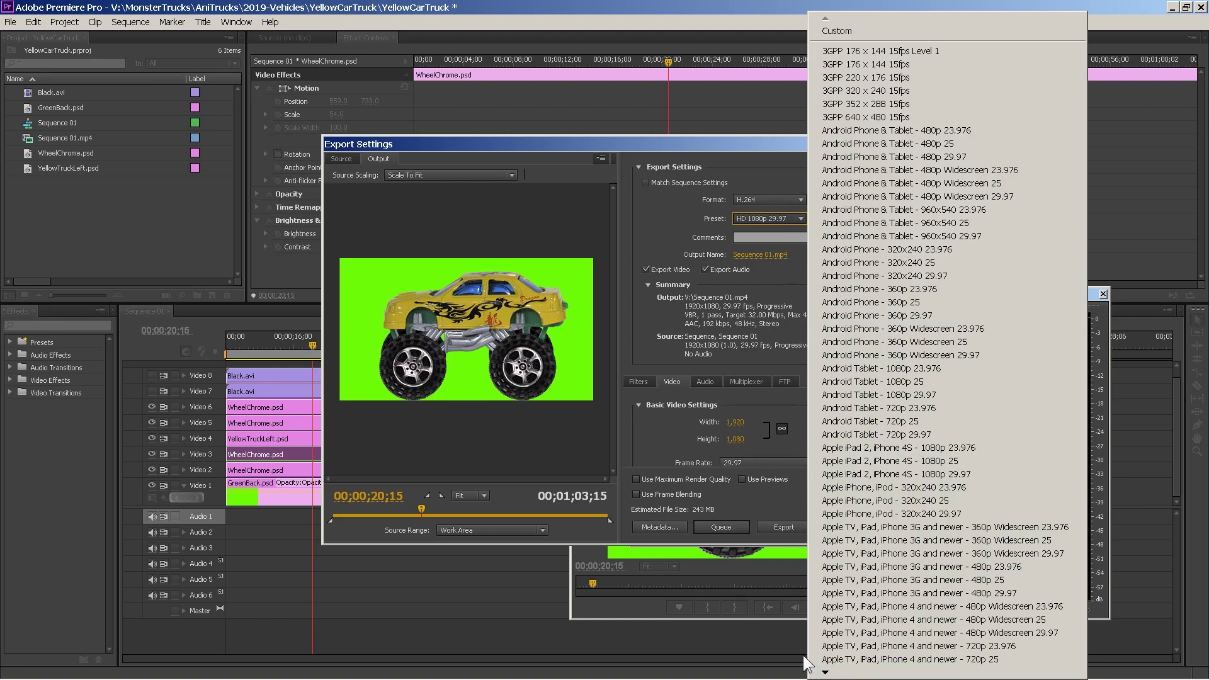
mouse_move(826, 672)
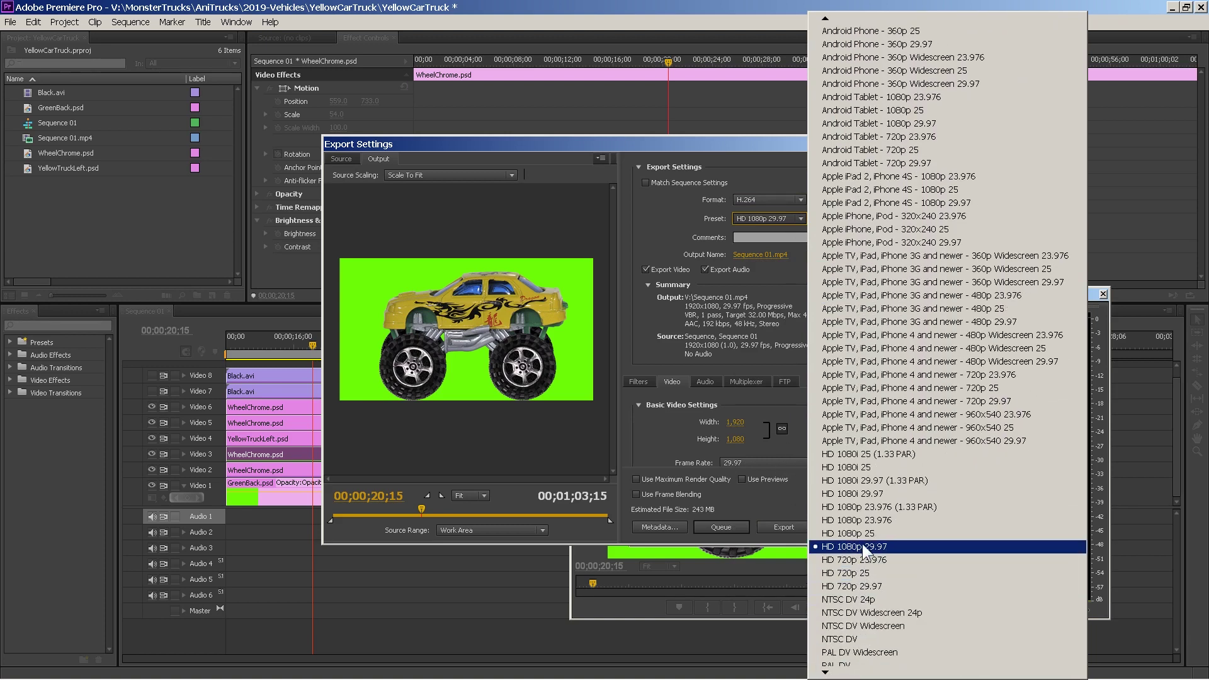
click(882, 546)
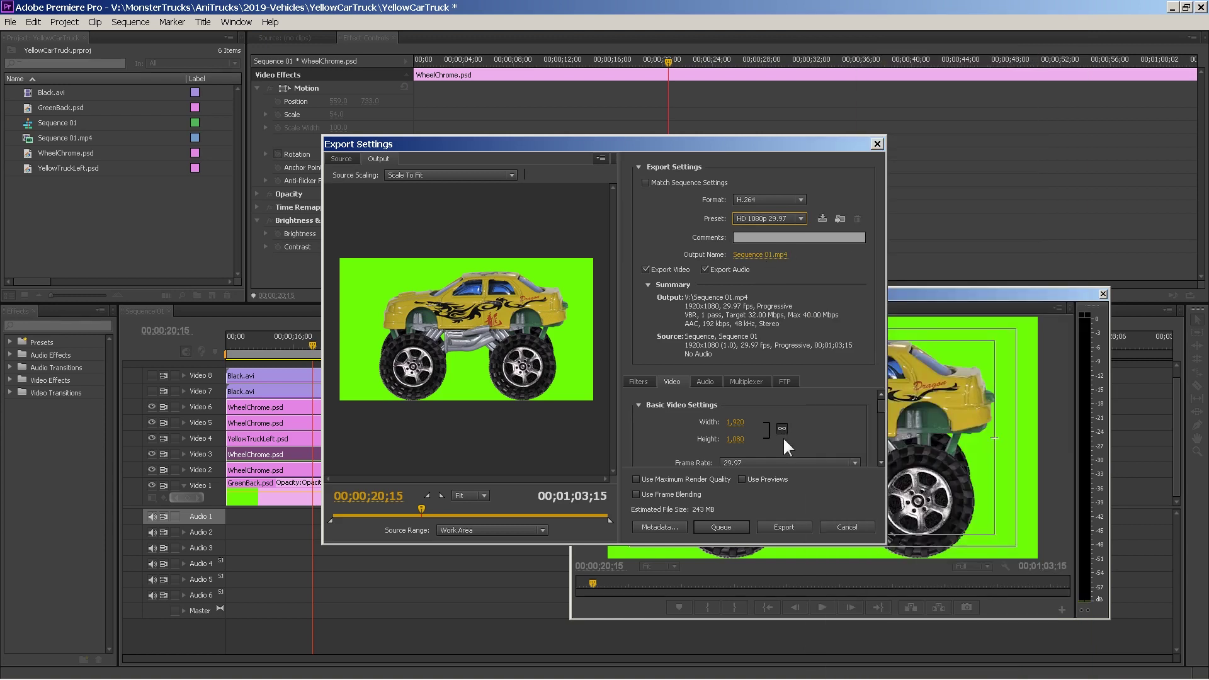
click(841, 528)
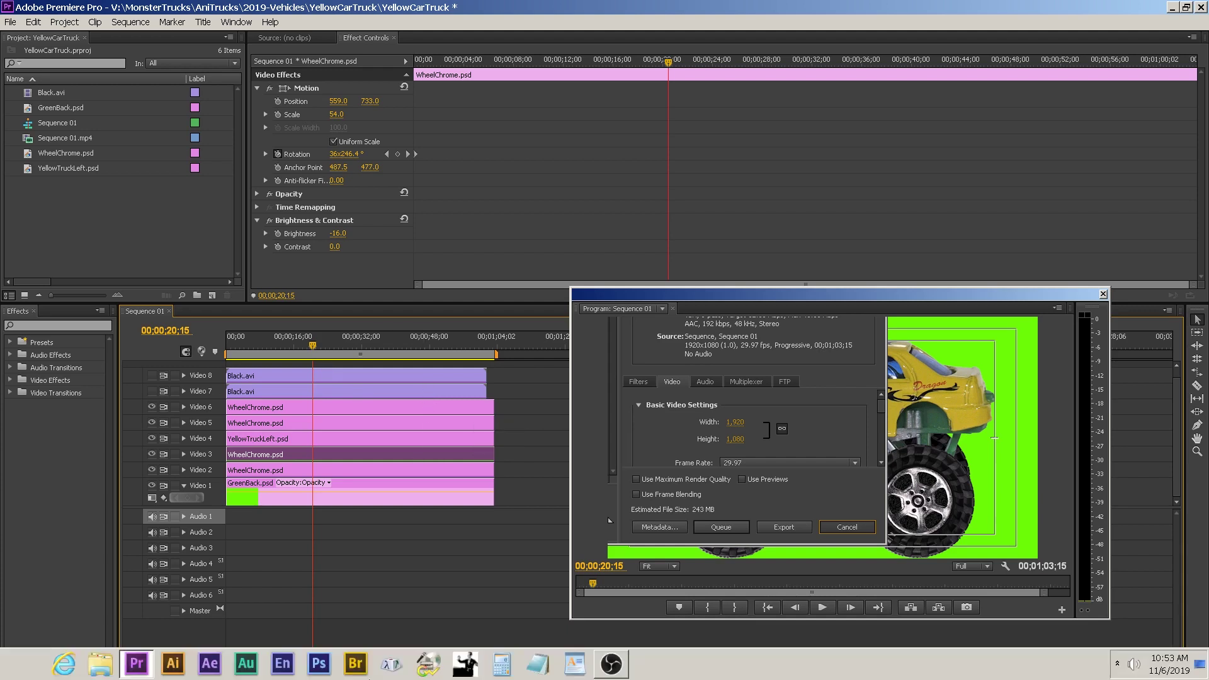
Step: Show the Video 8 and Video 7 mud spray layers and play the sequence to watch the wheels spin
click(151, 376)
click(152, 391)
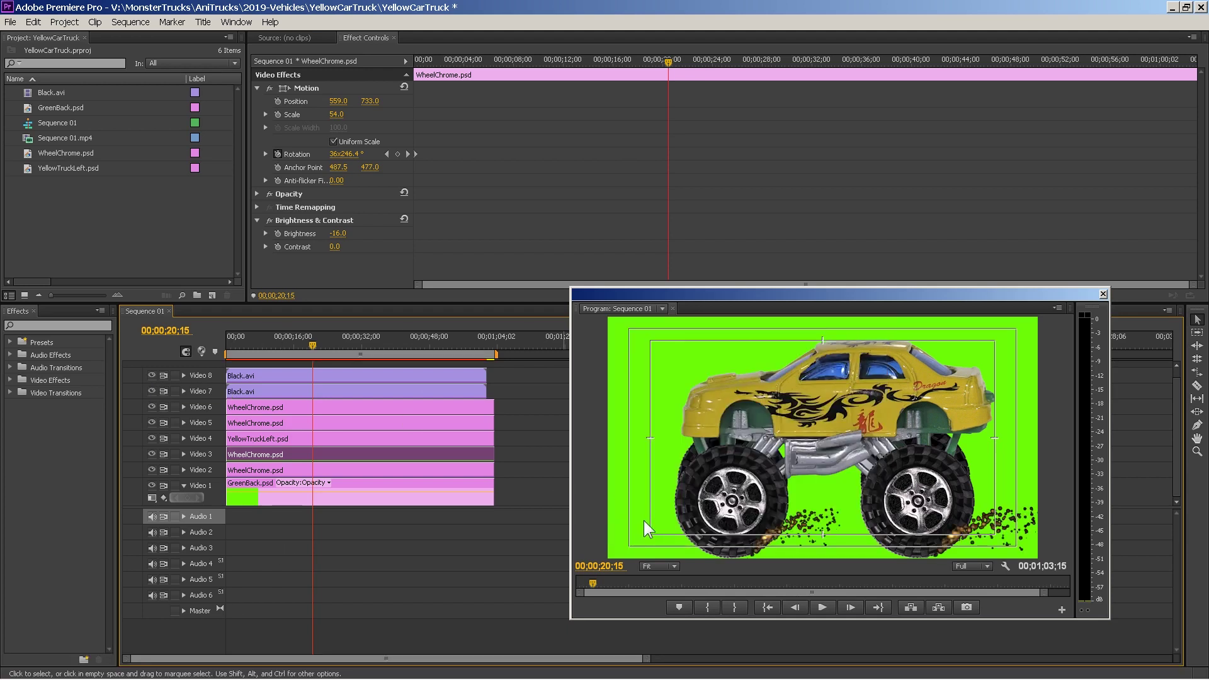
click(823, 606)
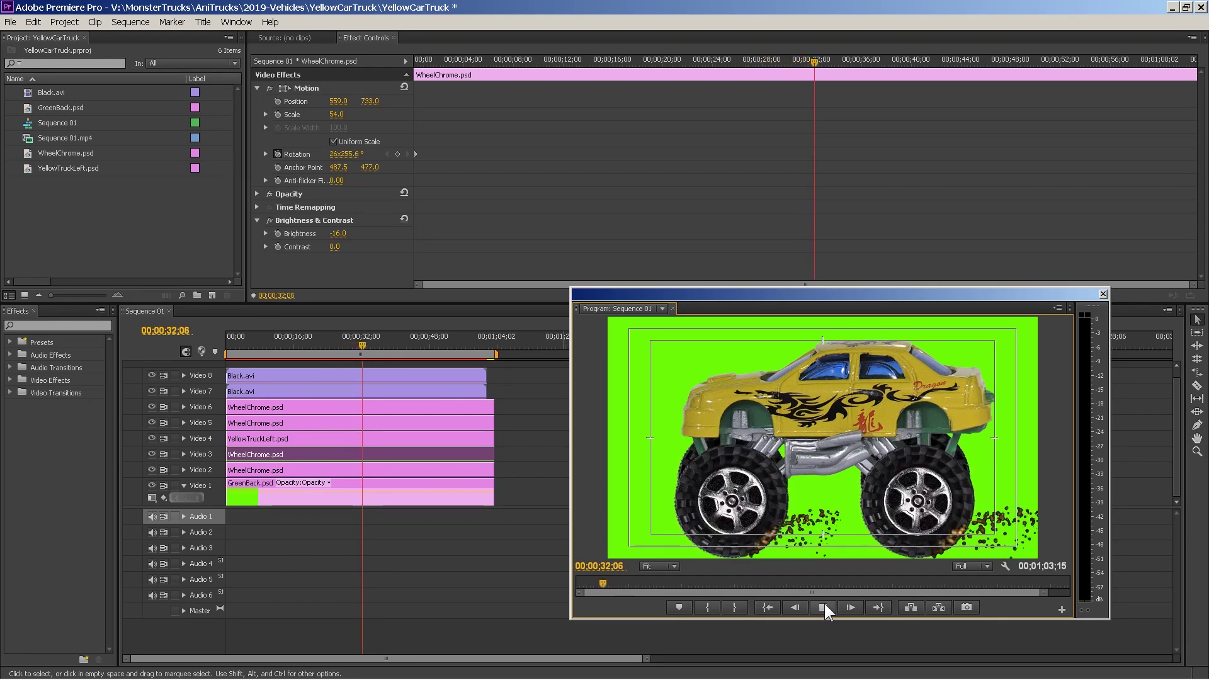
click(823, 605)
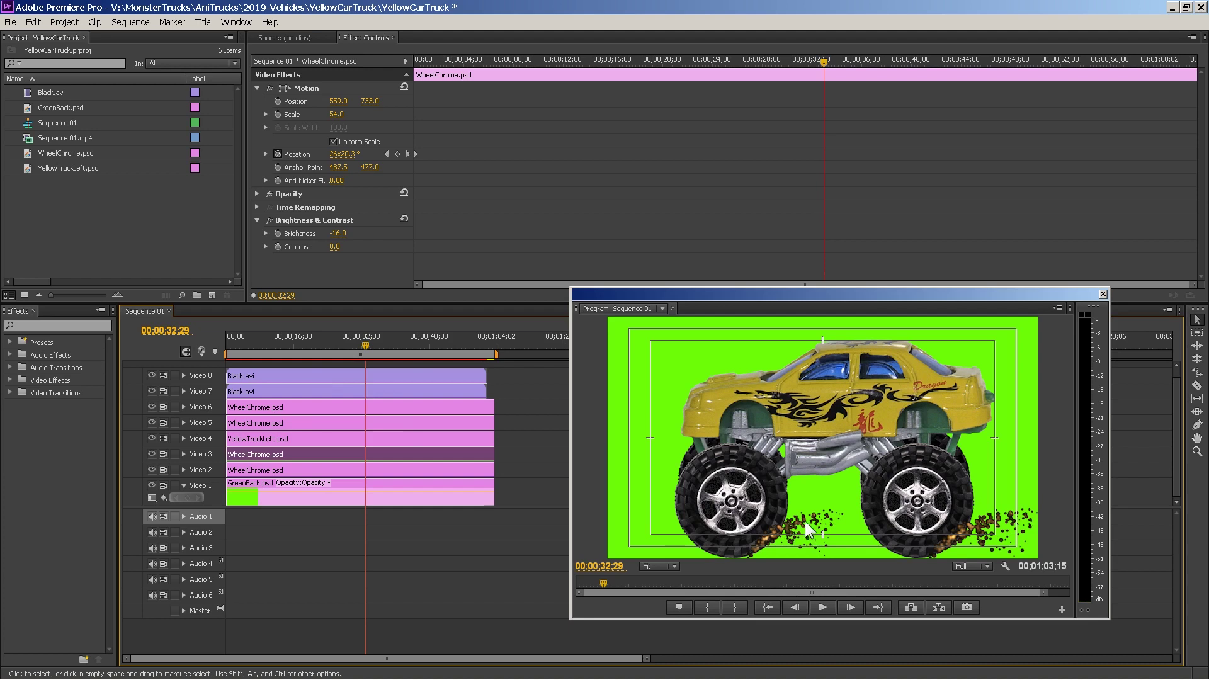
click(150, 407)
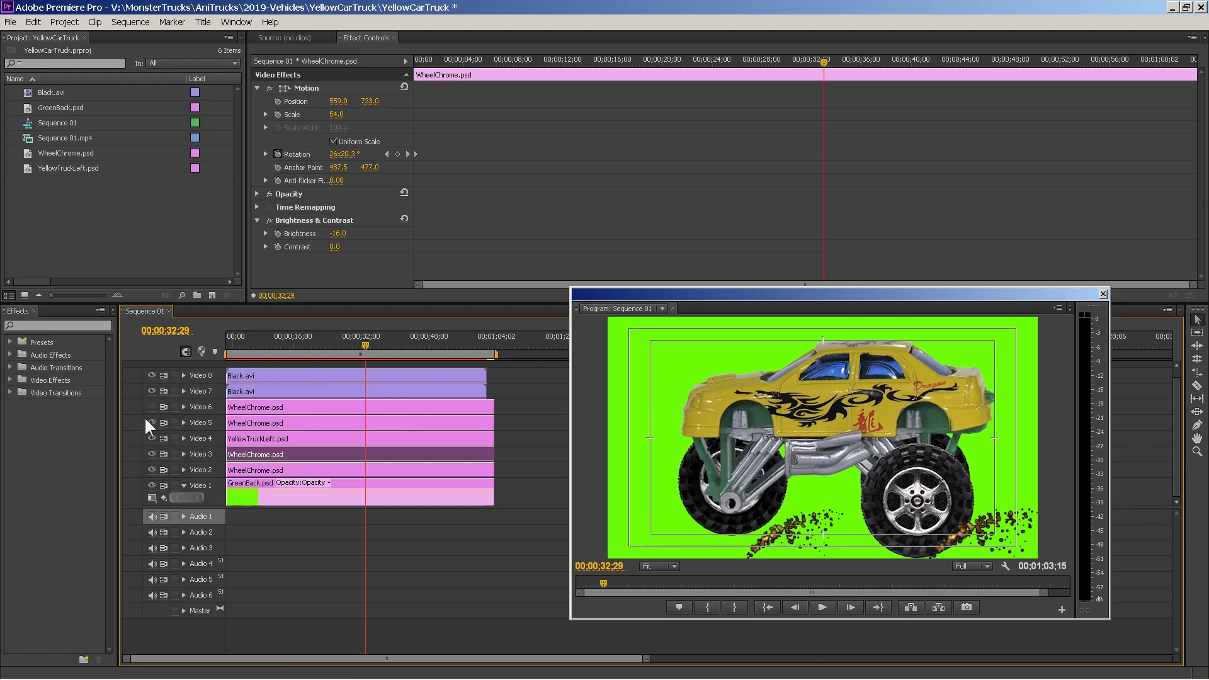
click(149, 420)
click(150, 437)
click(150, 454)
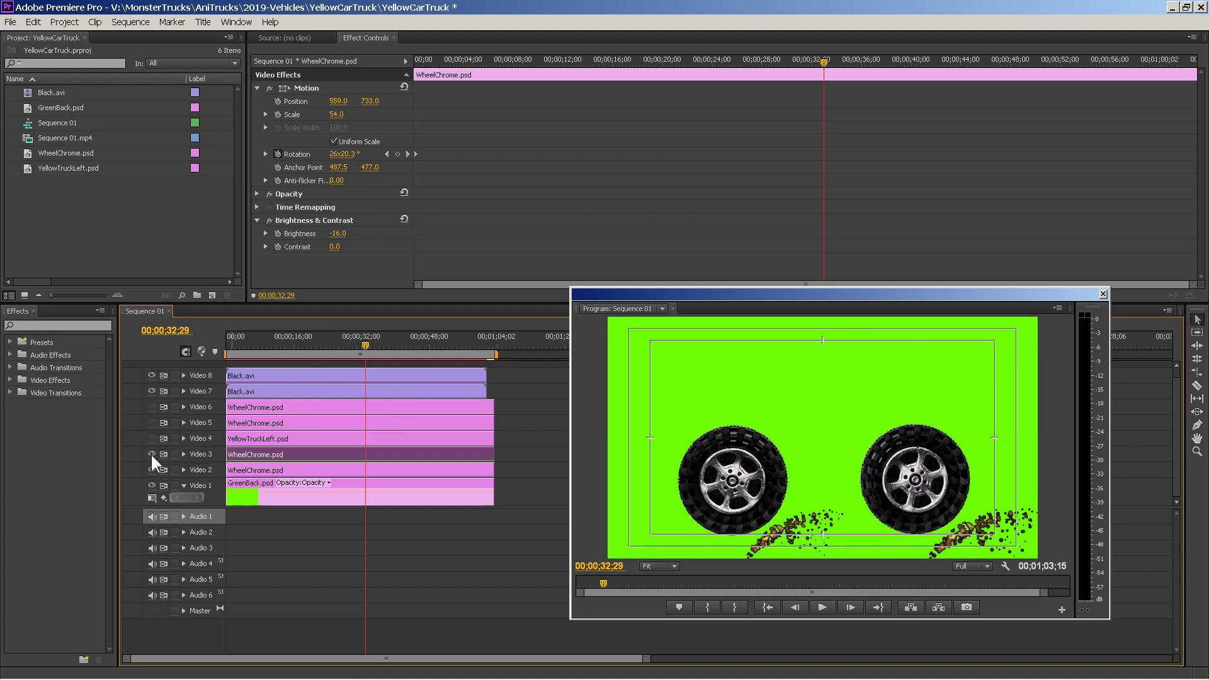
click(150, 469)
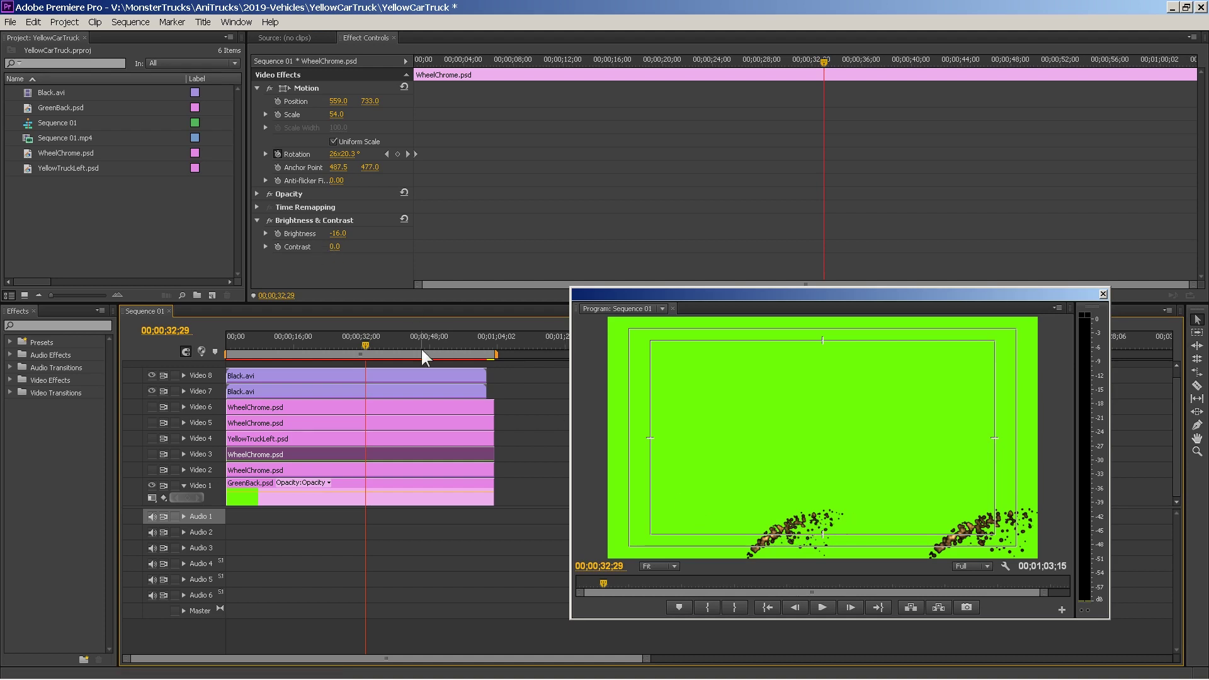
click(267, 393)
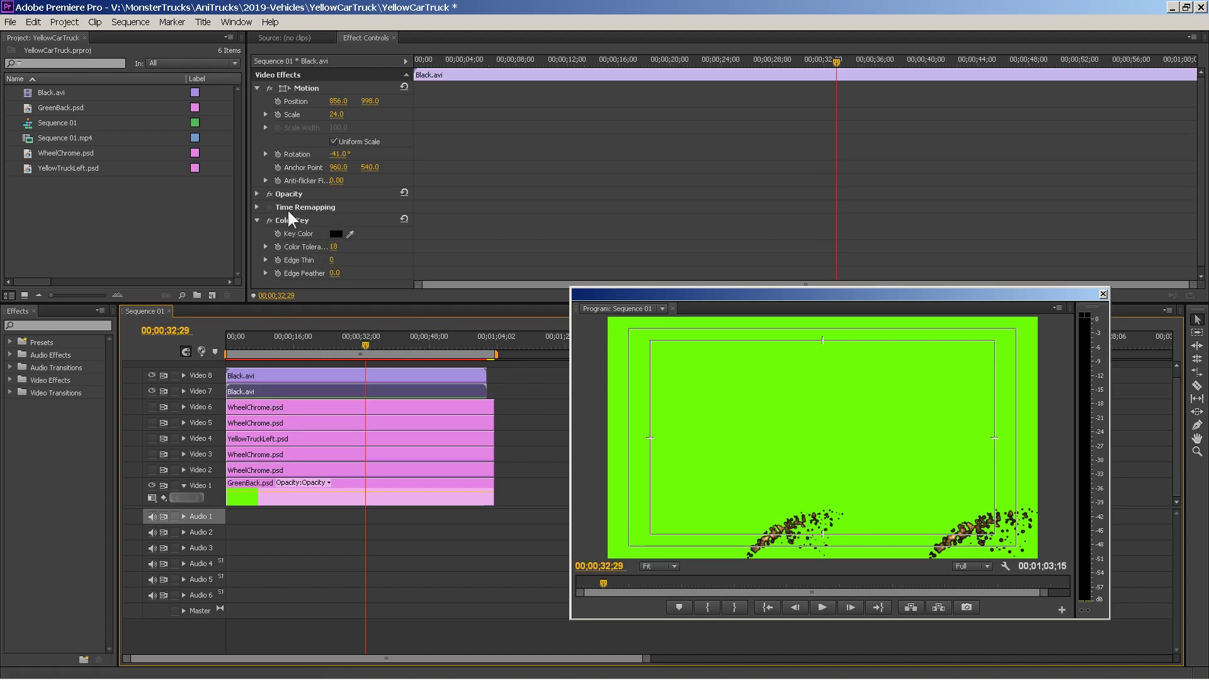
click(270, 220)
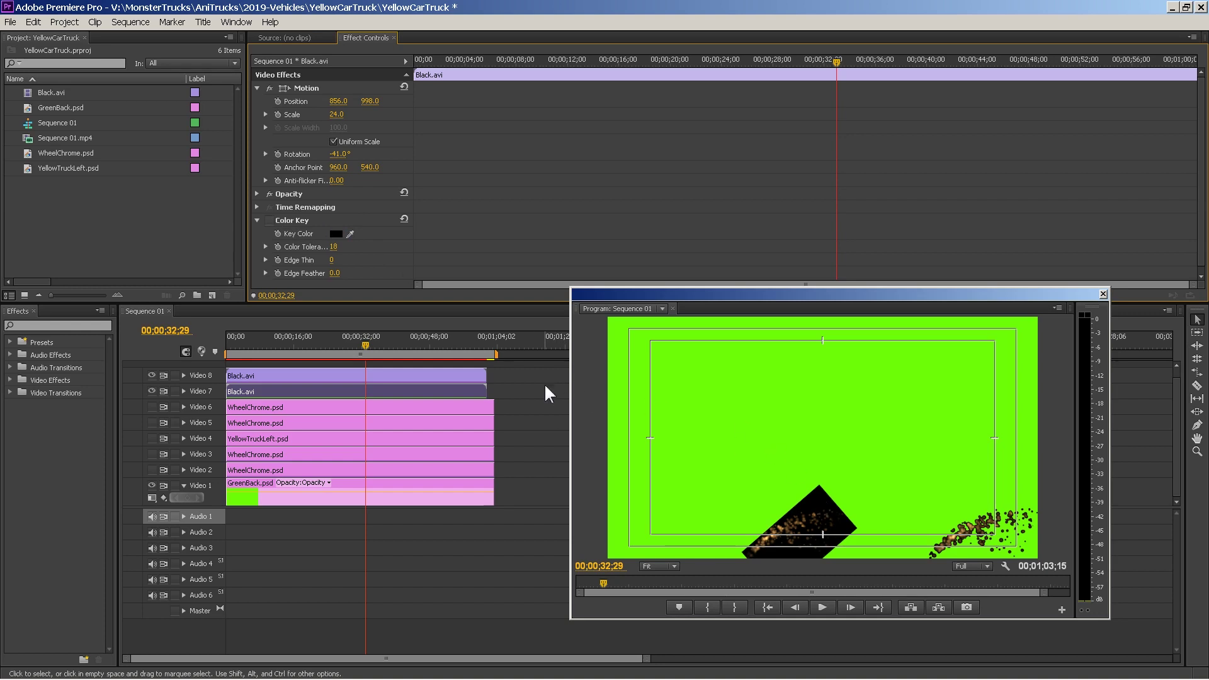
click(270, 220)
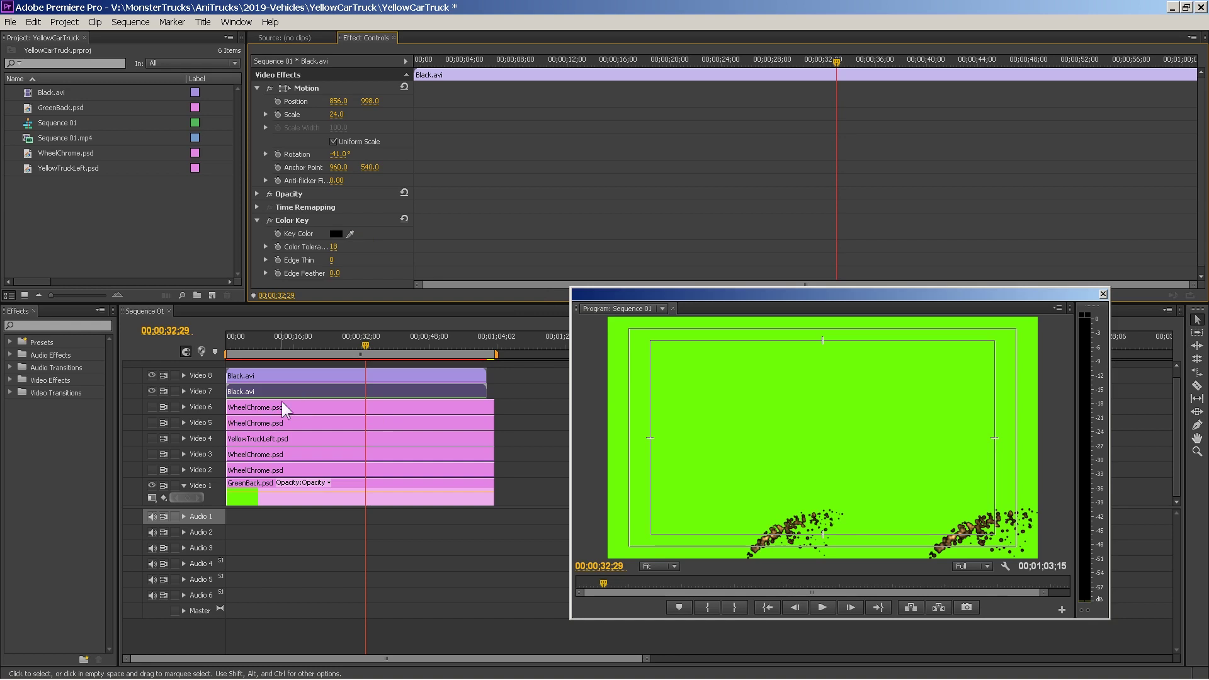
click(151, 406)
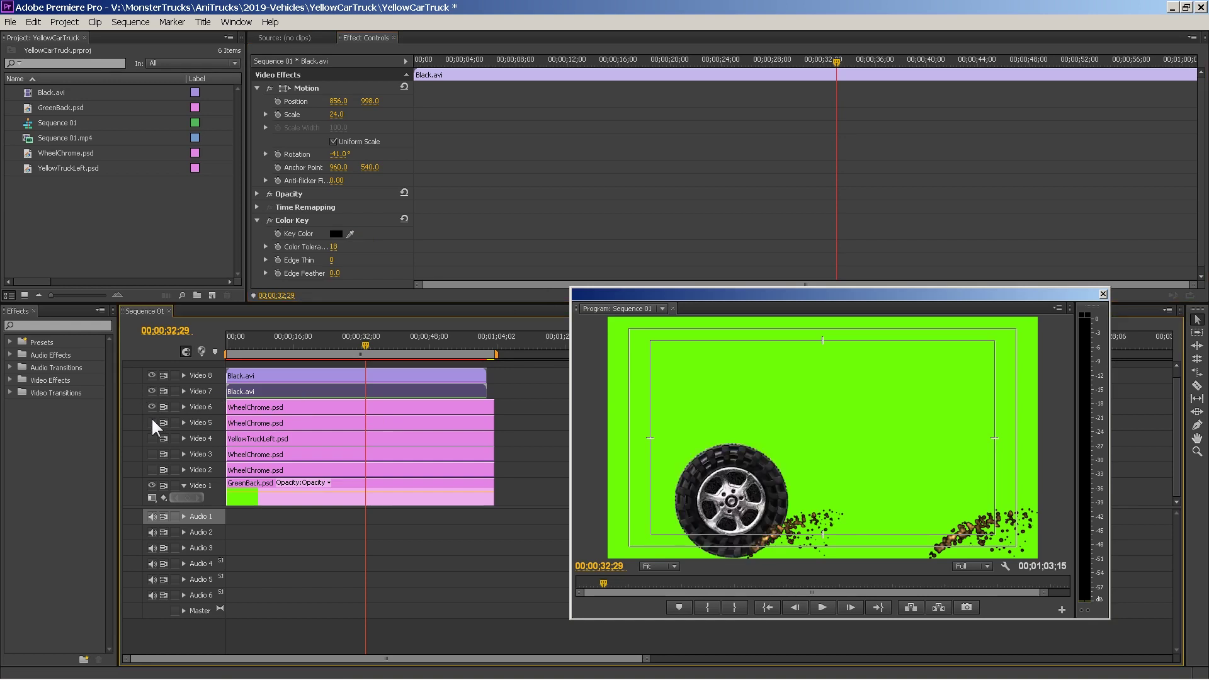
click(151, 422)
click(151, 438)
click(152, 454)
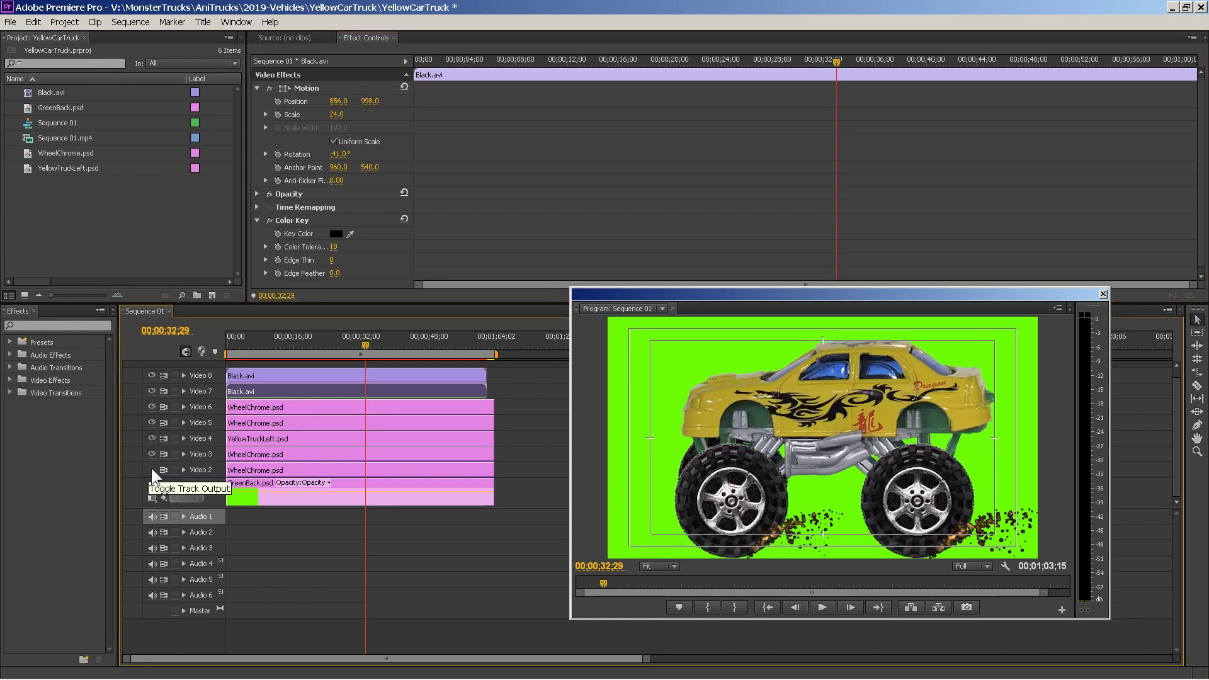
click(151, 470)
drag(262, 346, 332, 334)
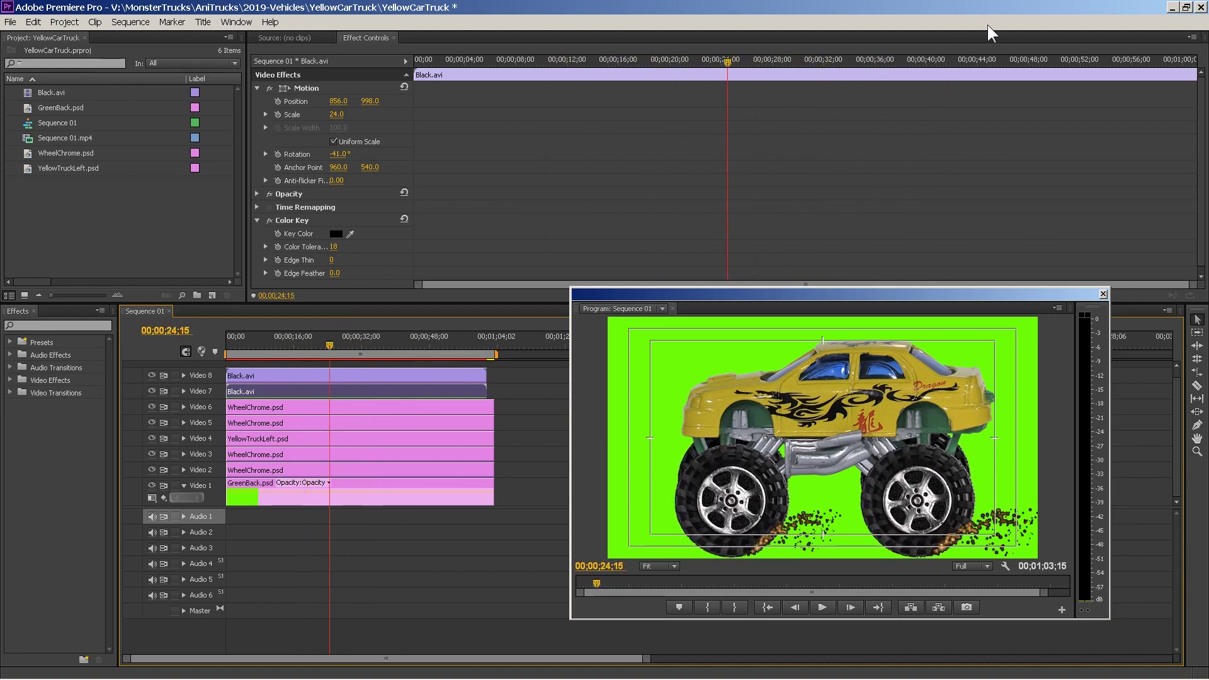
Step: Open YellowCarTruckBuild without saving YellowCarTruck, and scrub through its factory assembly scene
click(9, 23)
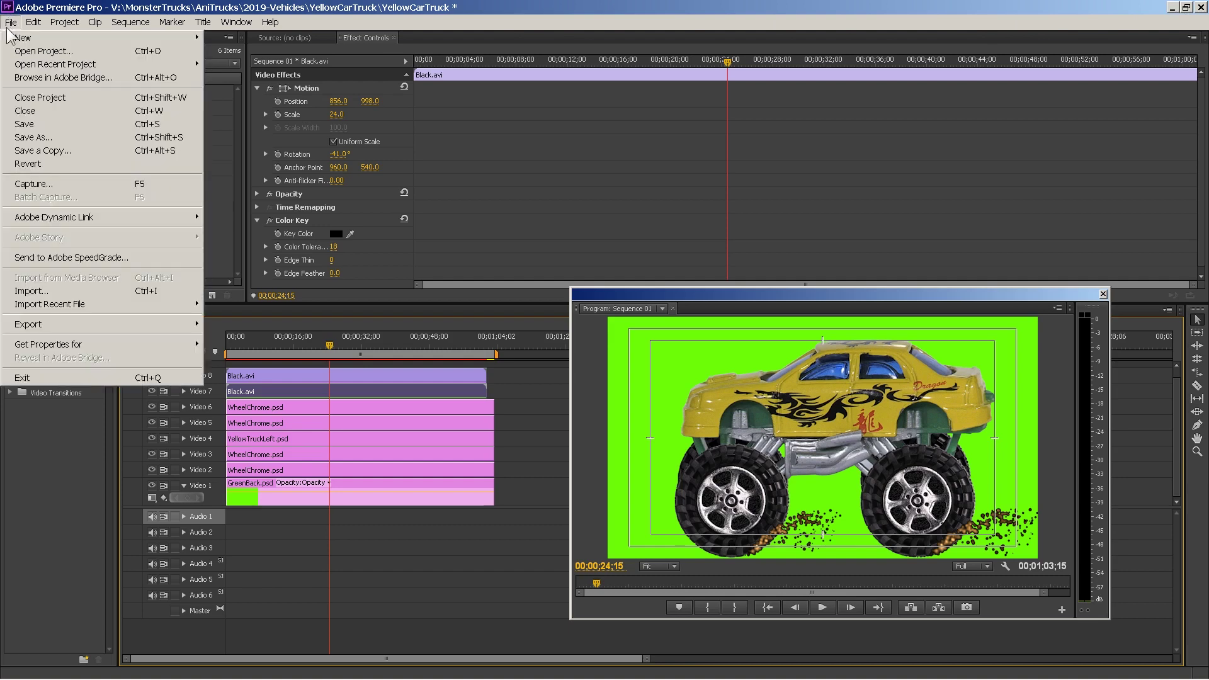
click(32, 53)
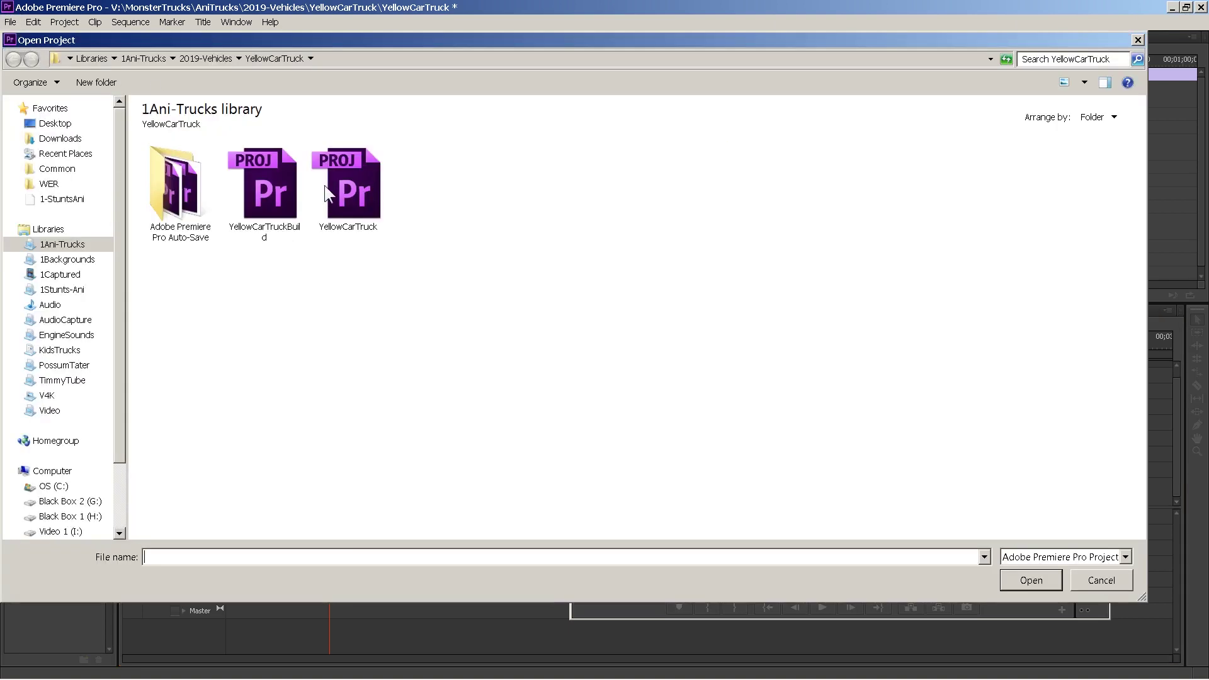
double_click(277, 192)
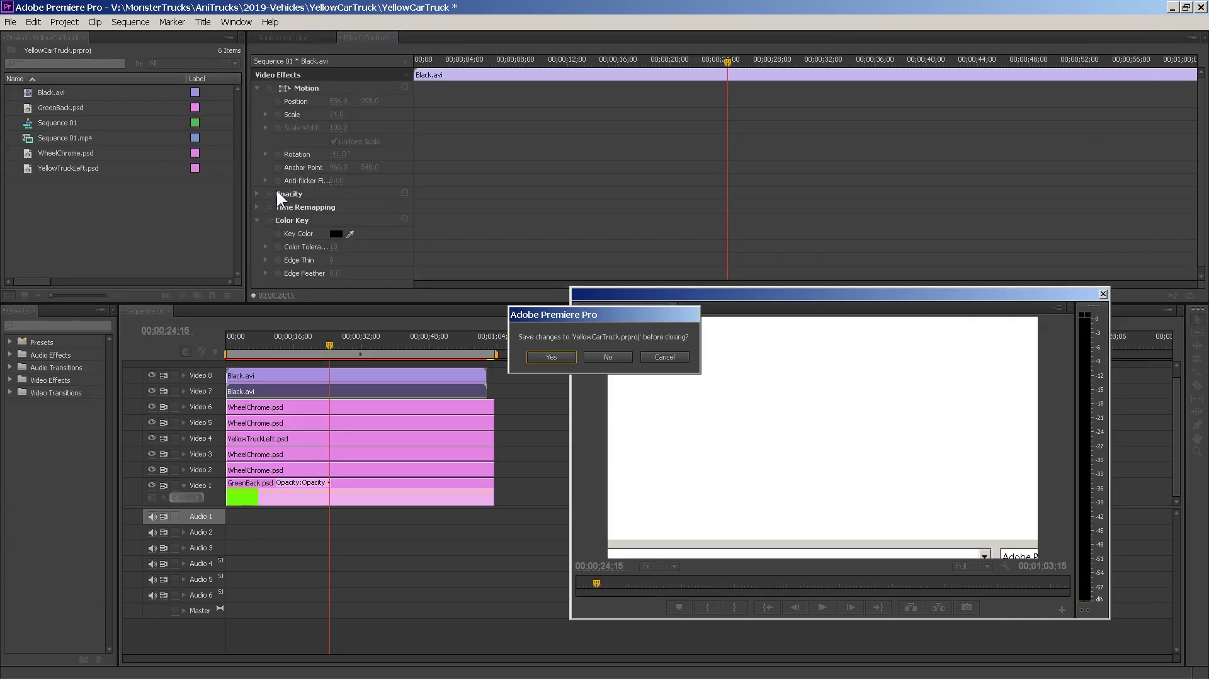
click(614, 357)
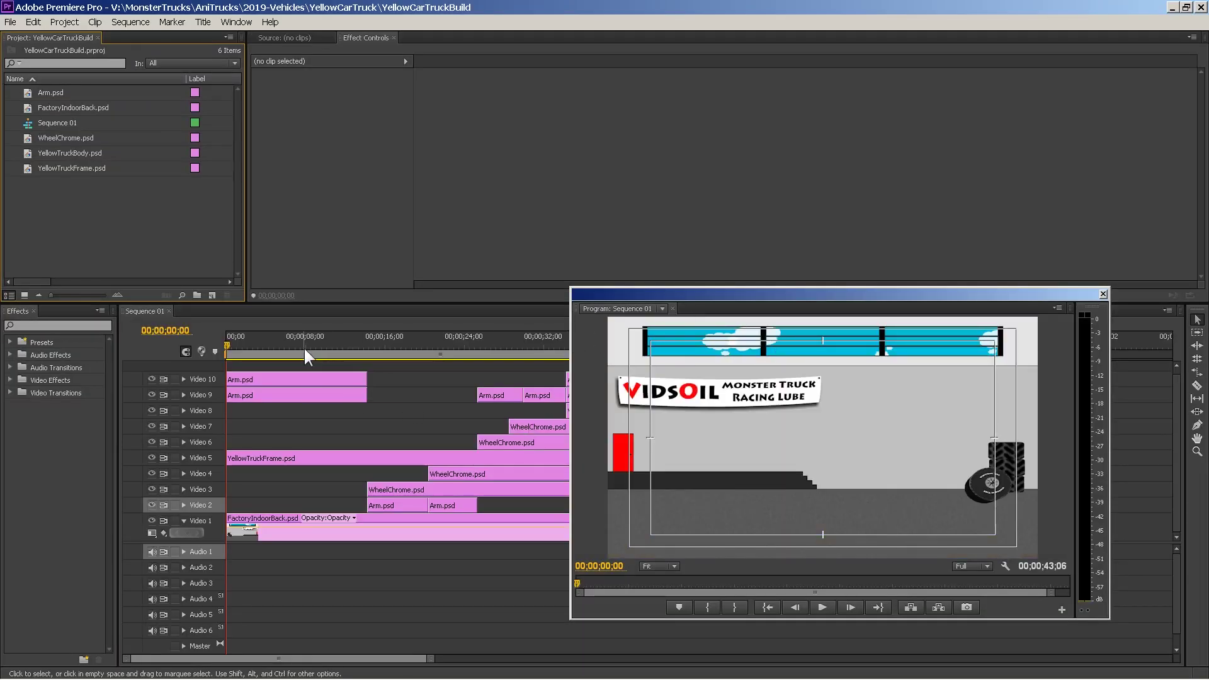
drag(304, 352, 526, 282)
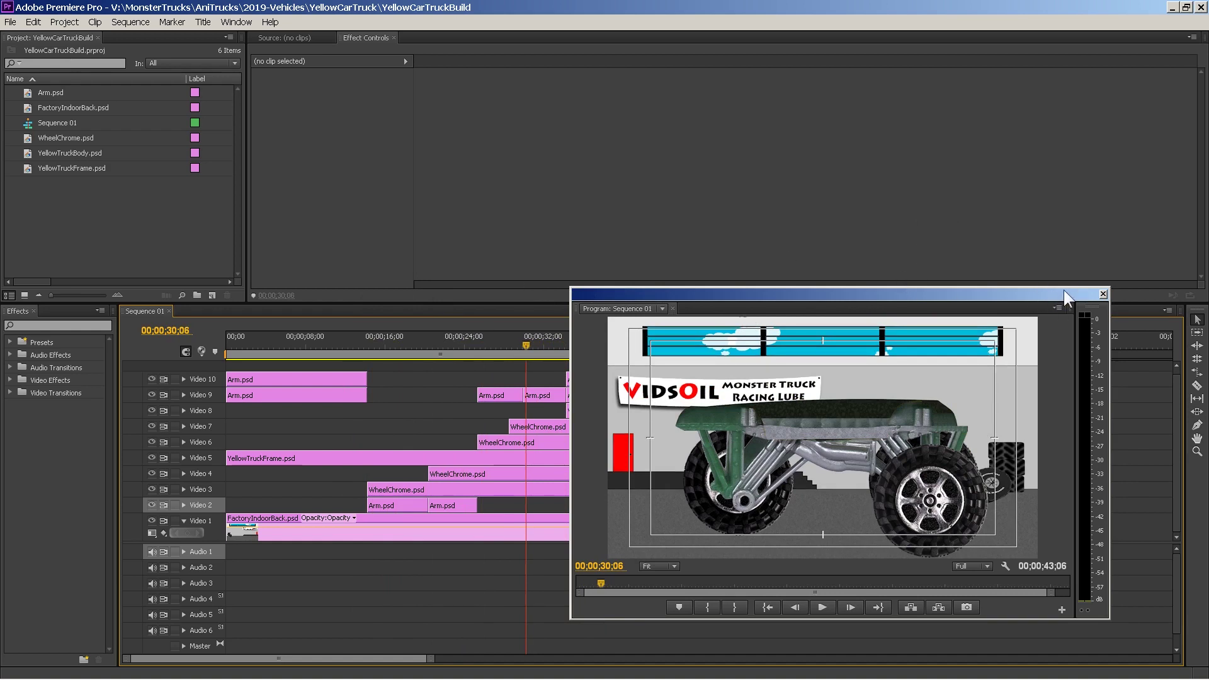
Step: Open JoyrideHills from the recent projects list and scrub KidsTrucks back to an earlier frame
click(11, 22)
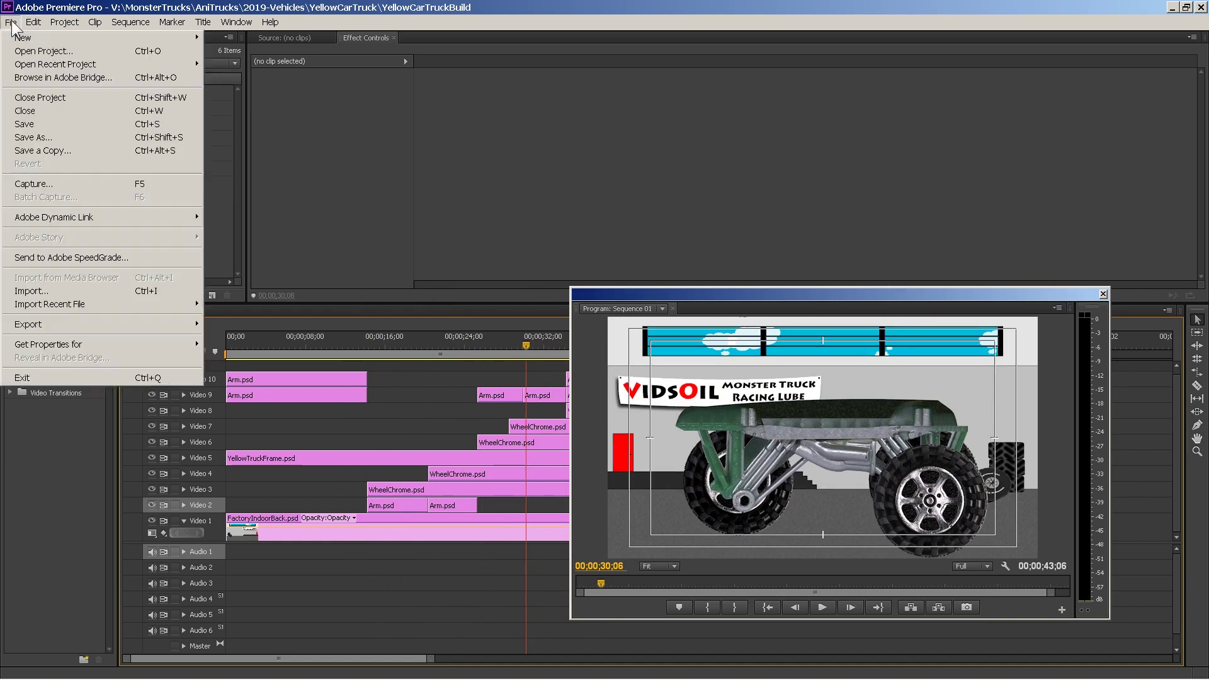
mouse_move(50, 64)
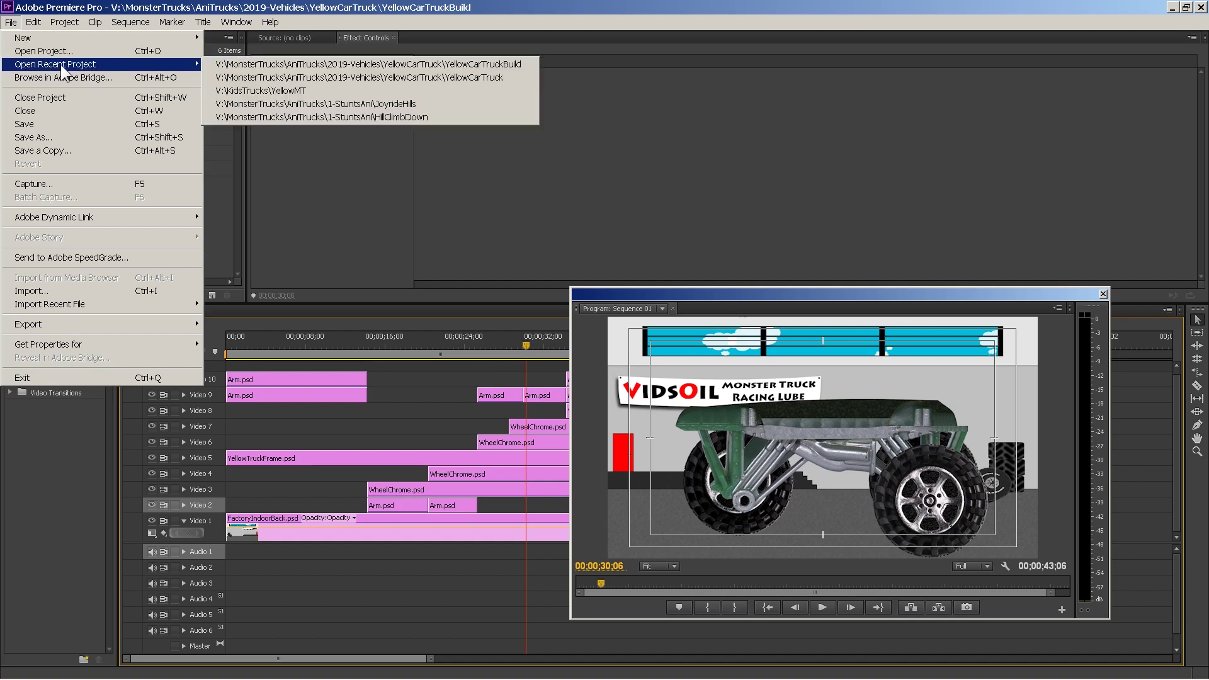
click(305, 105)
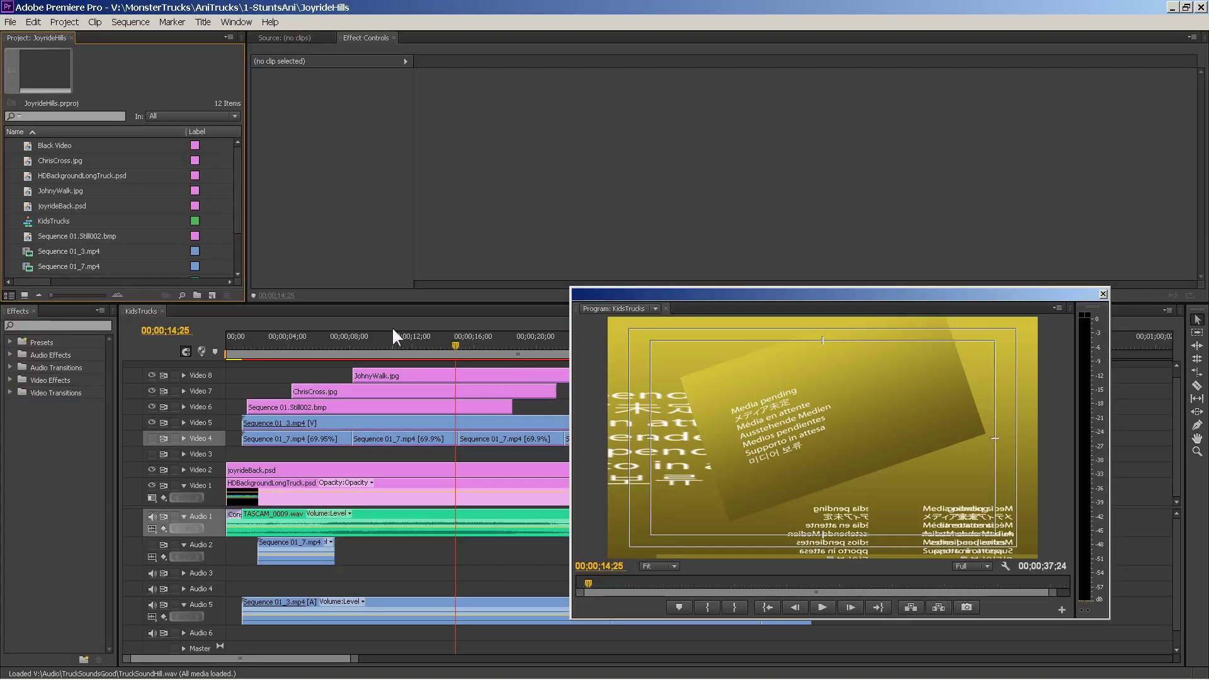
drag(338, 331, 405, 323)
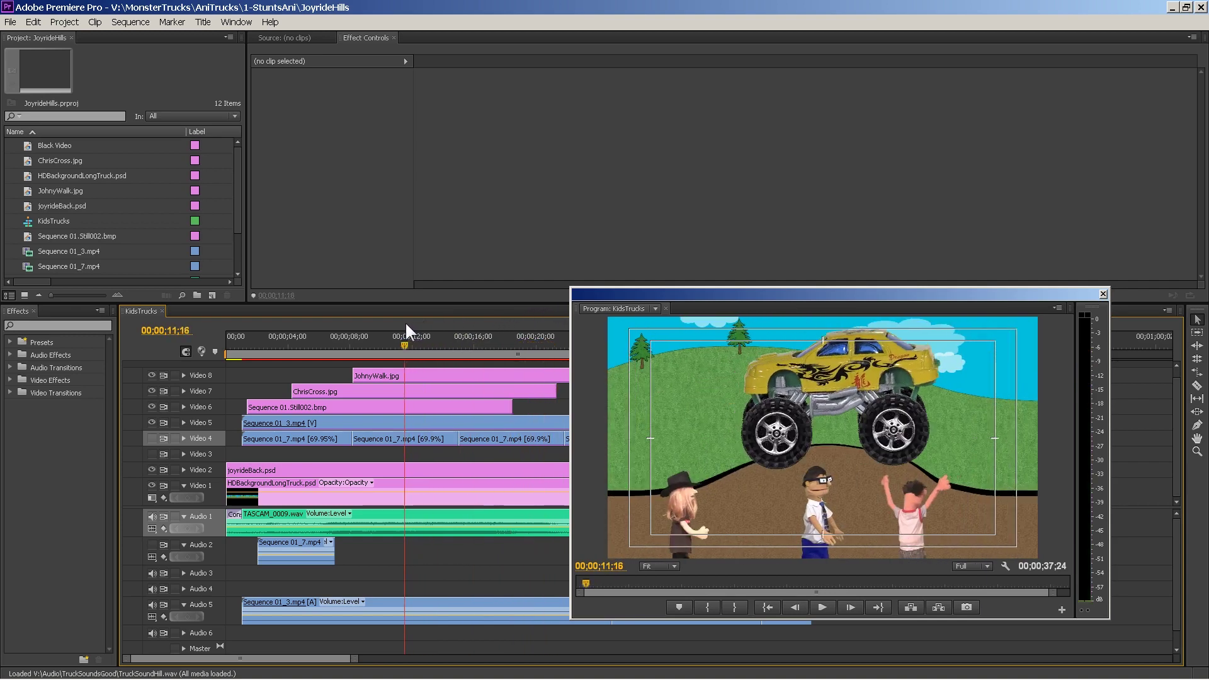
Step: Select the Sequence 01_3.mp4 truck clip on Video 5 and toggle its Color Key off and on
click(422, 418)
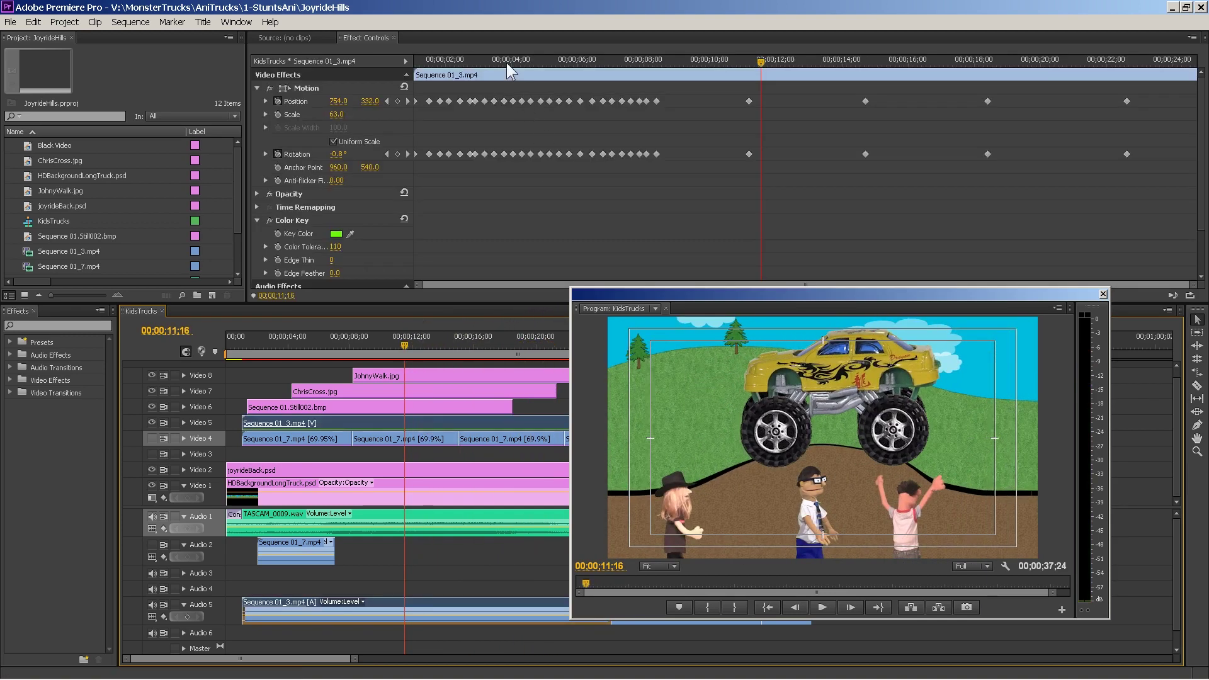
mouse_move(504, 62)
mouse_down()
mouse_move(438, 62)
mouse_move(484, 61)
mouse_up()
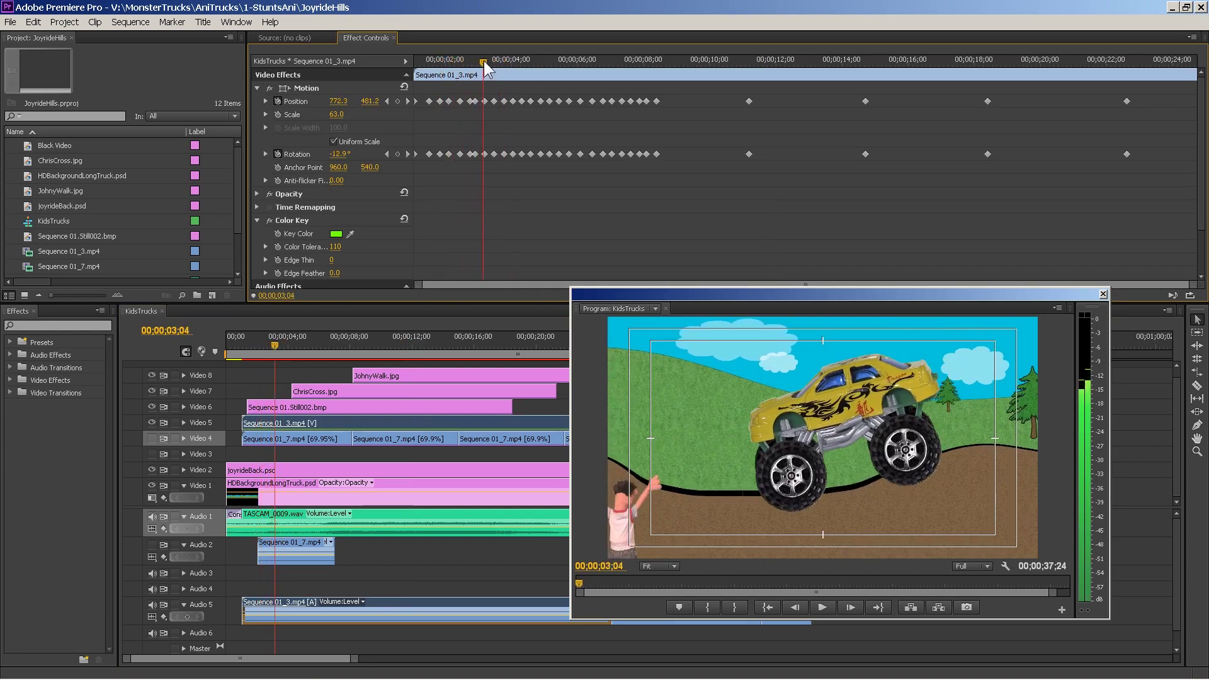
click(270, 220)
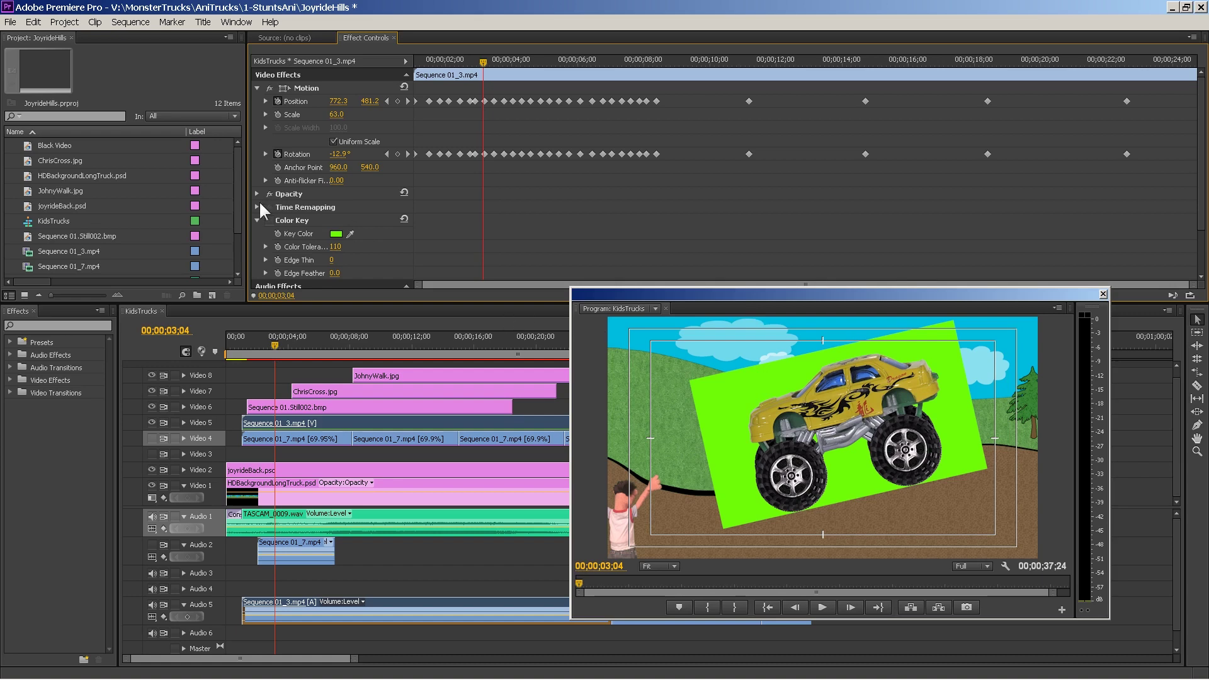
click(271, 217)
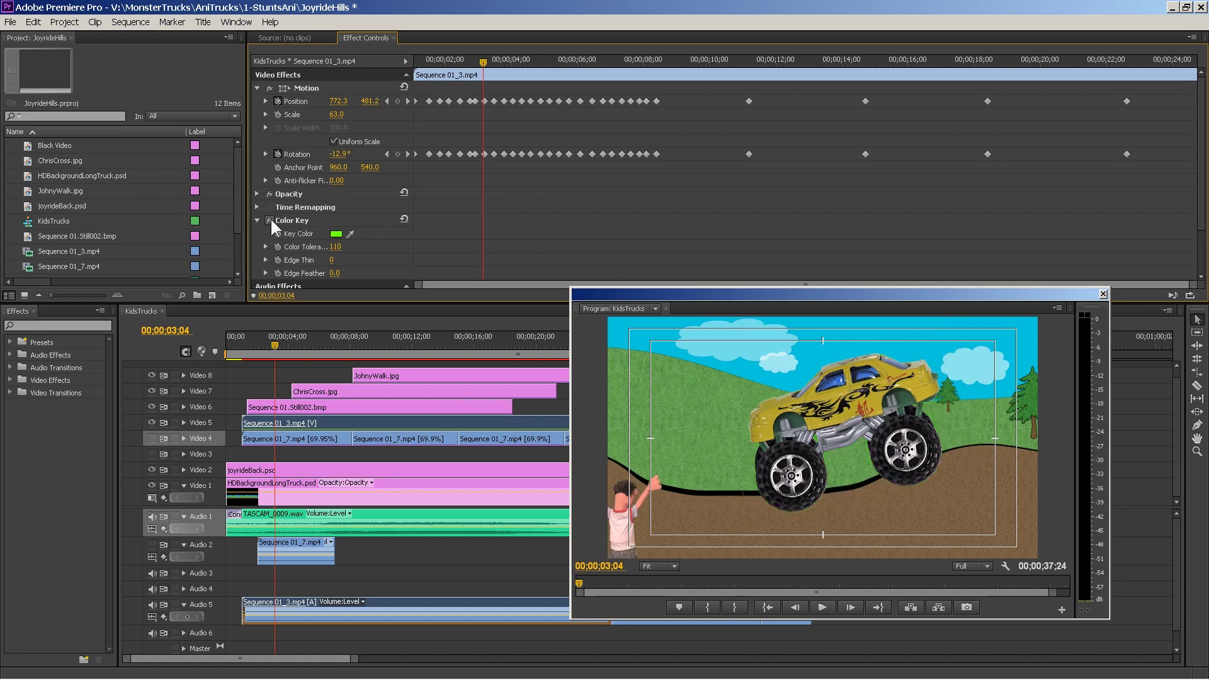
Step: Scrub from 01;25 through the truck's motion keyframes, moving the preview window aside
drag(430, 58, 440, 58)
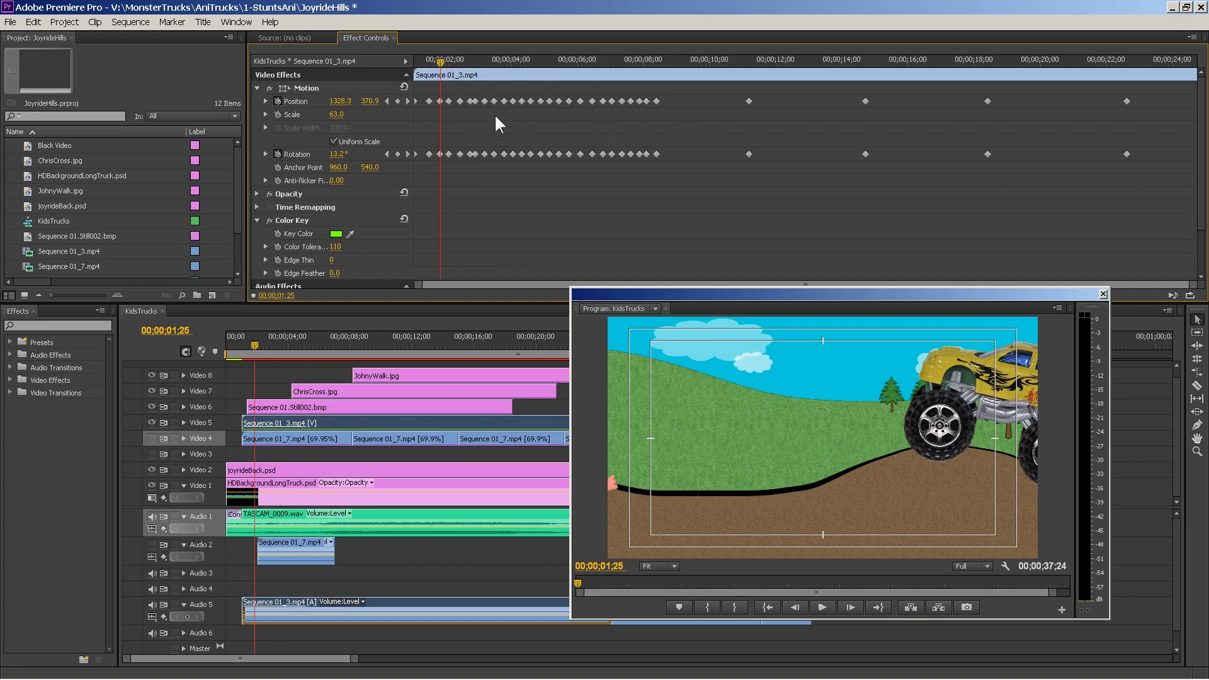
drag(443, 60, 703, 34)
drag(780, 295, 845, 292)
Step: Select JohnyWalk.jpg and hide then reshow the Video 8 and Video 7 figure layers
click(390, 376)
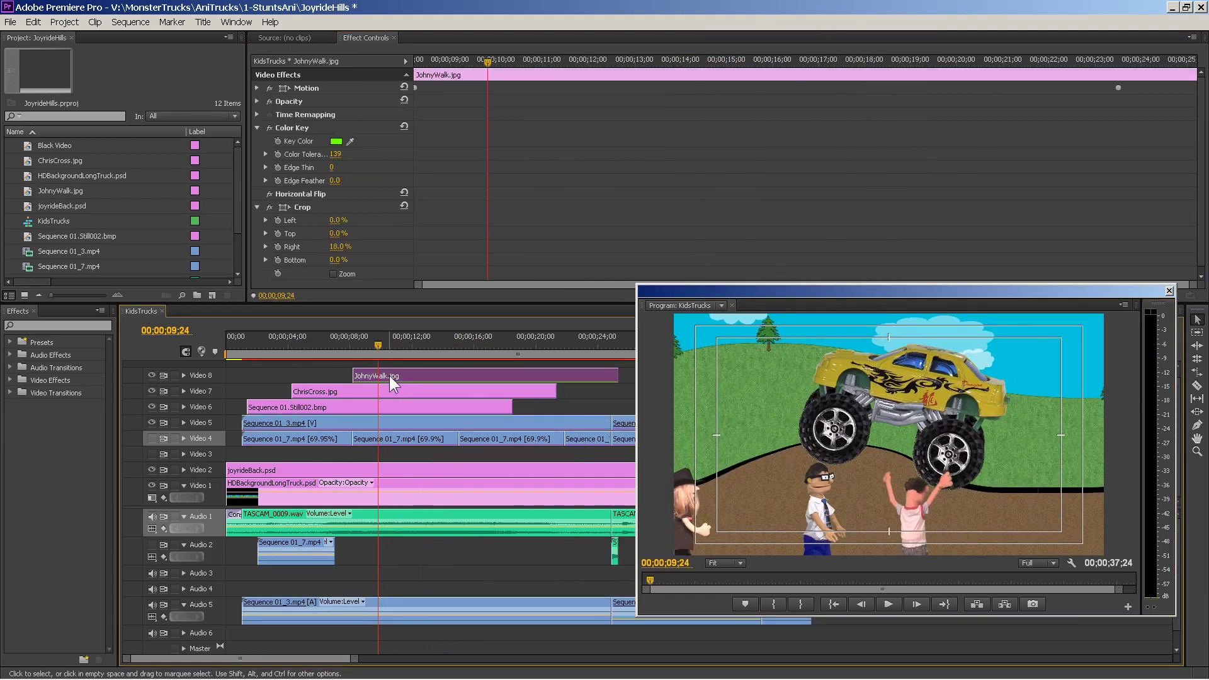
click(153, 375)
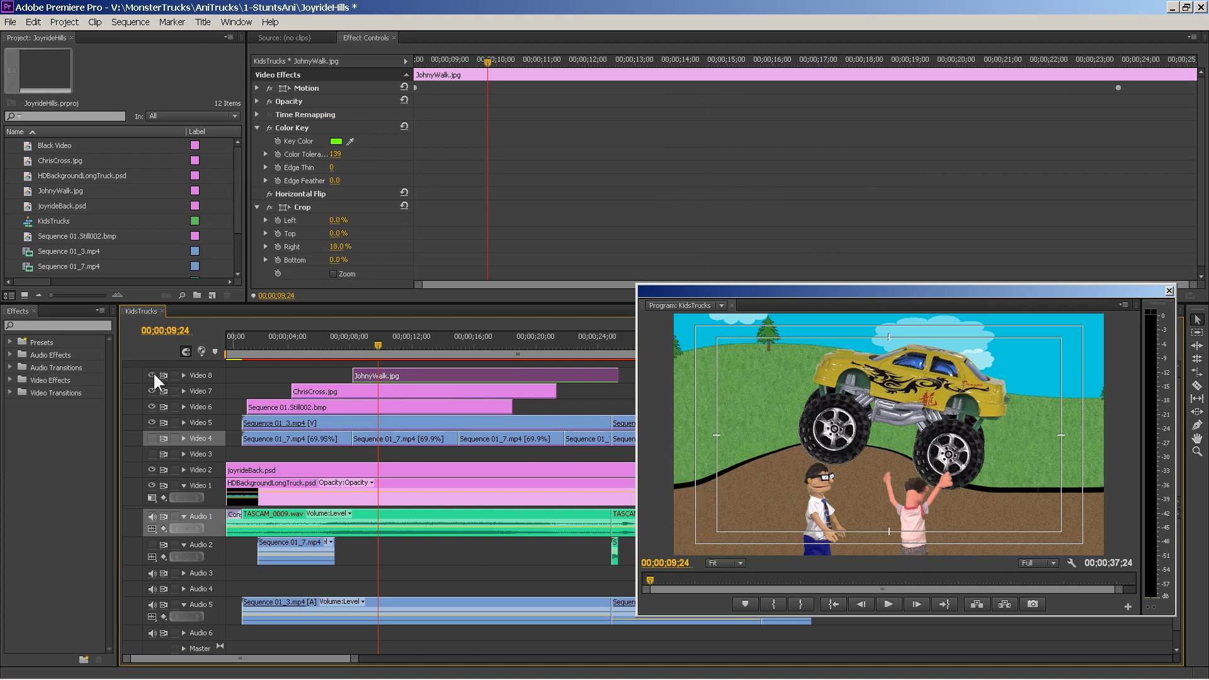
click(153, 373)
click(150, 388)
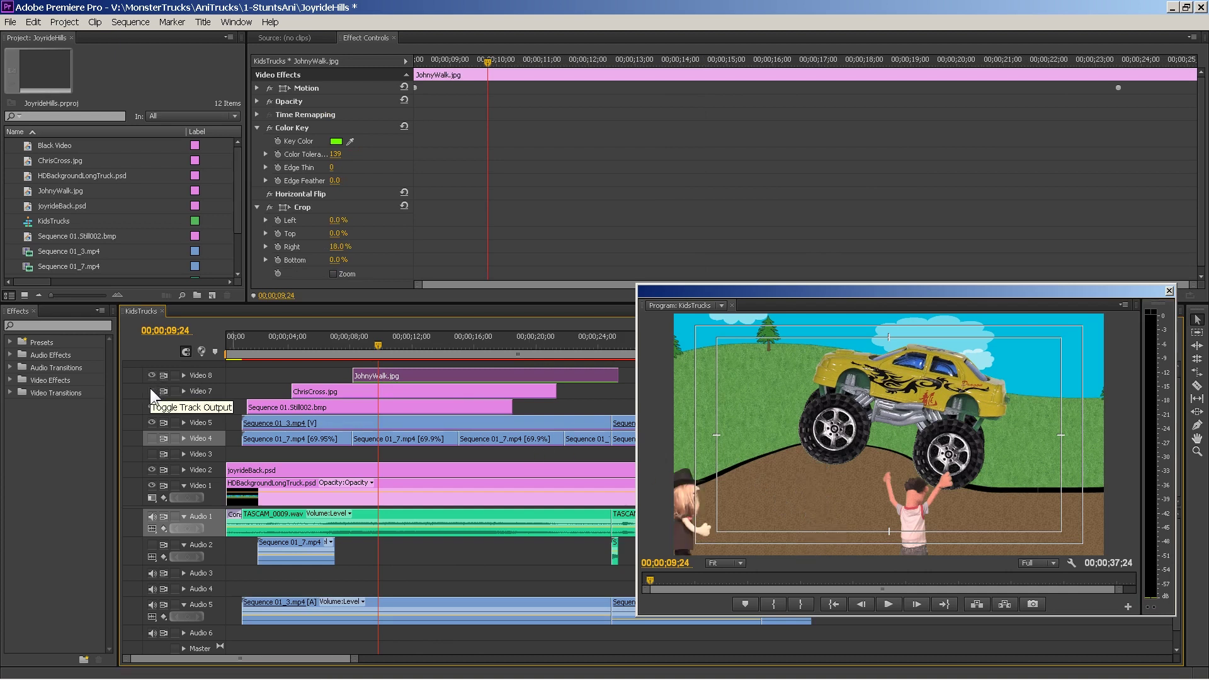
click(152, 391)
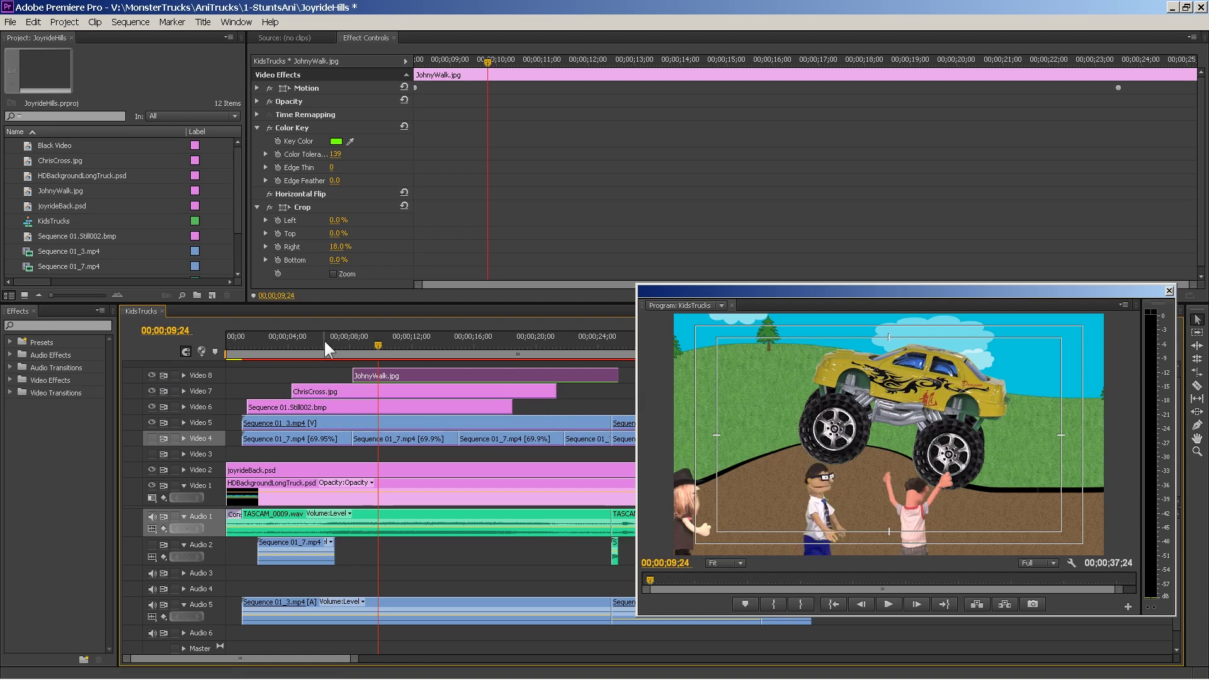
Step: Scrub KidsTrucks forward to 12;02 and then 17;27, then close Premiere
drag(330, 345, 398, 345)
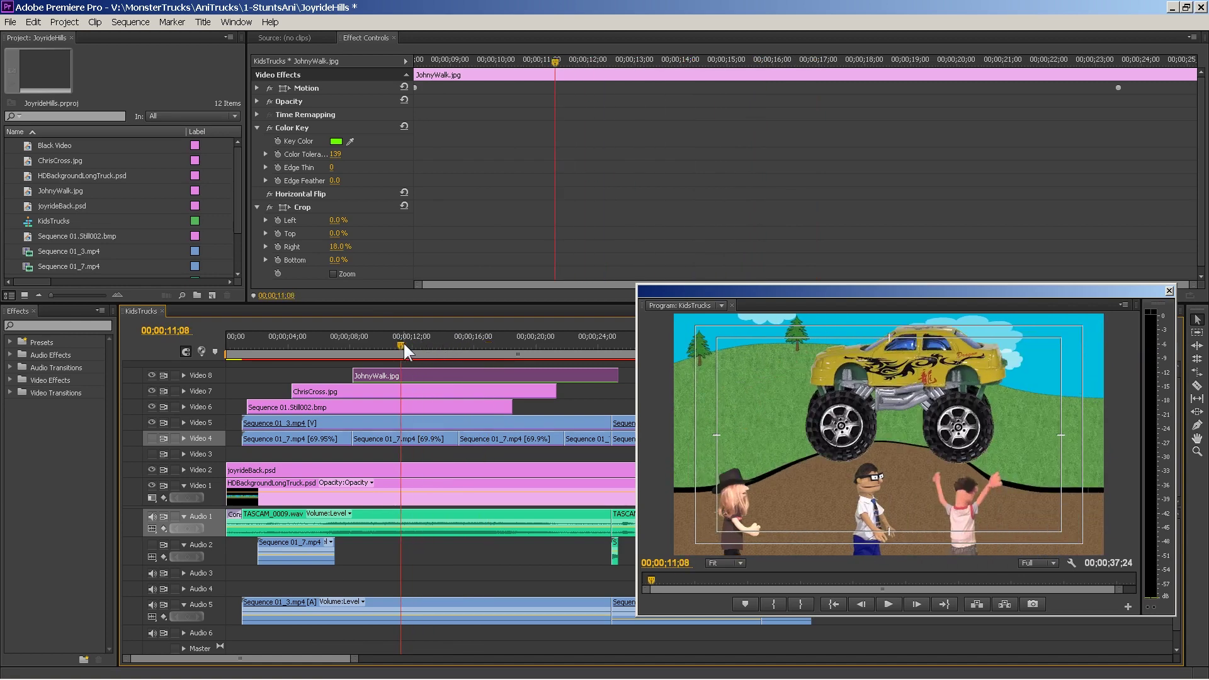
drag(402, 342, 505, 331)
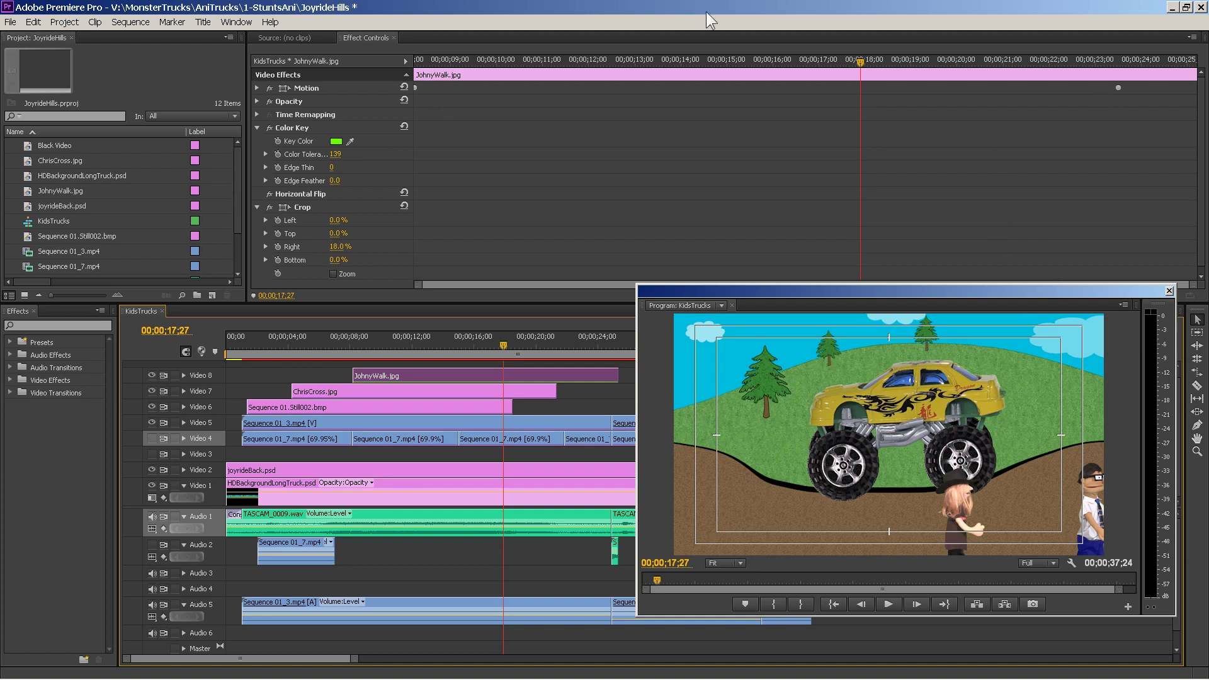
click(1200, 7)
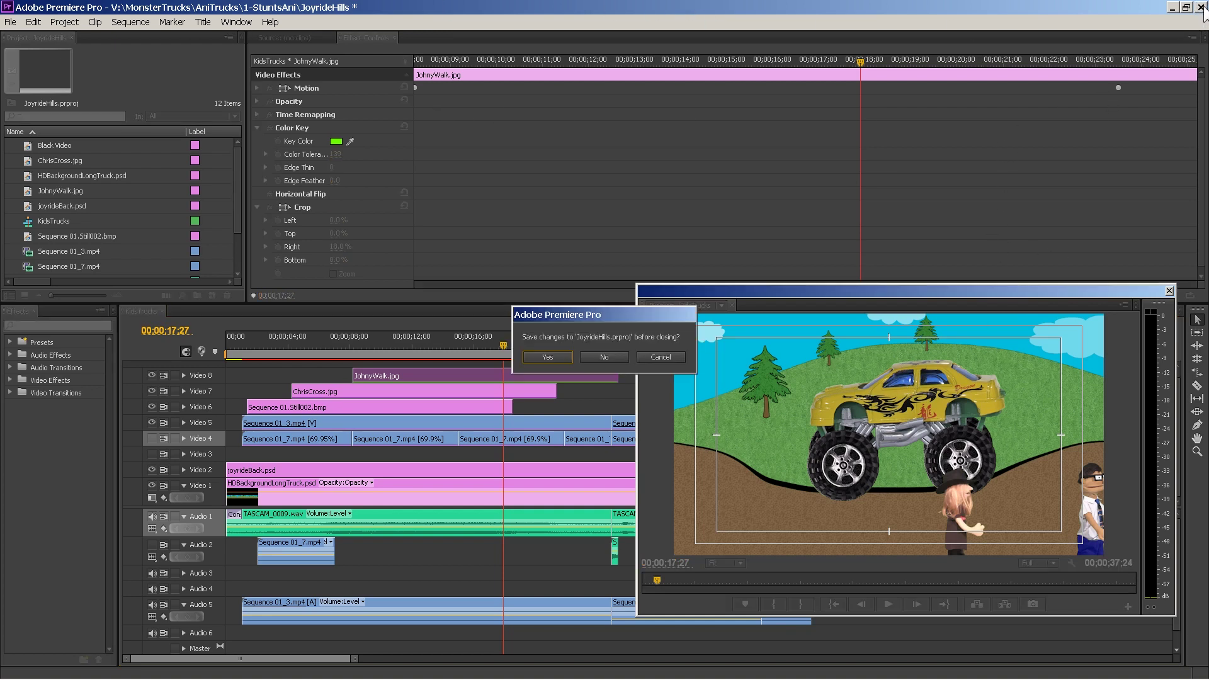
Step: Close JoyrideHills without saving and browse to 1Ani-Trucks > 2019-Vehicles > YellowCarTruck, selecting YellowTruckInside
click(603, 356)
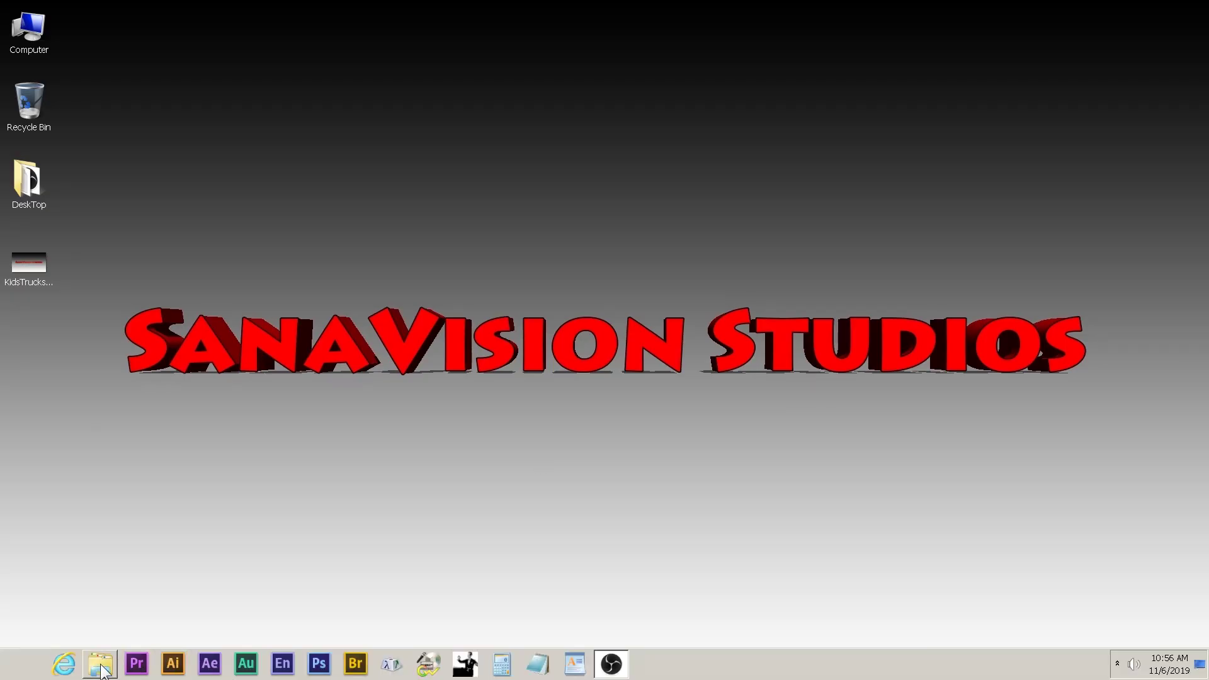
click(100, 666)
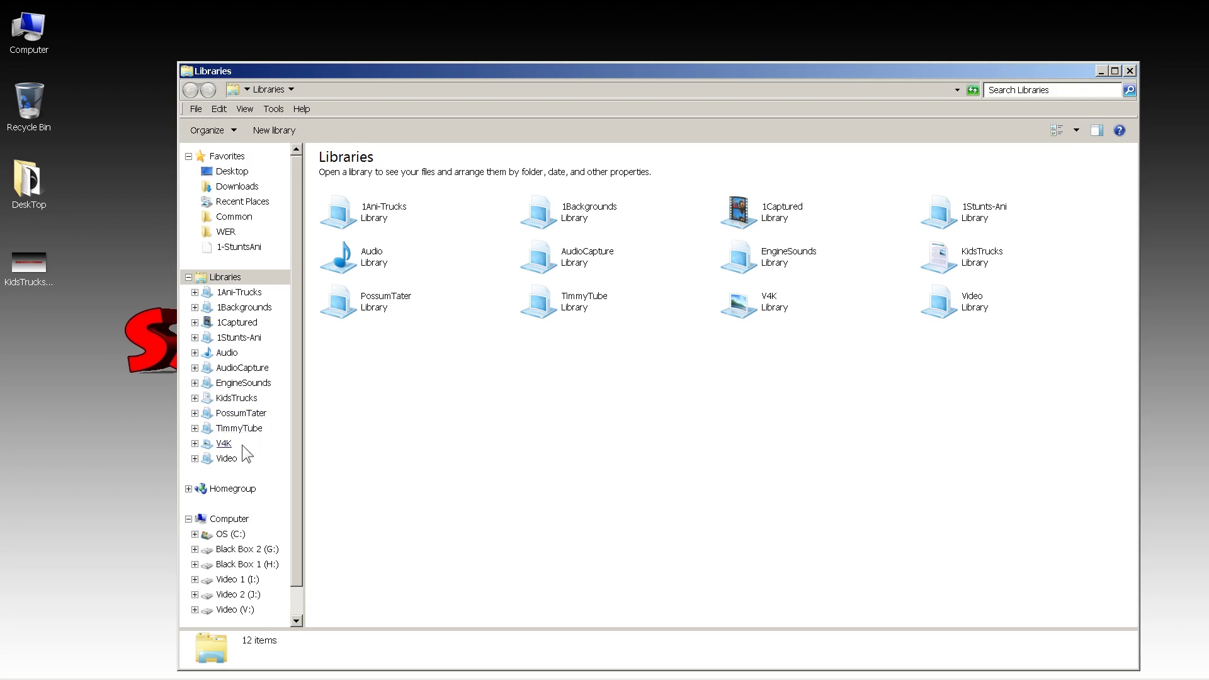
click(236, 292)
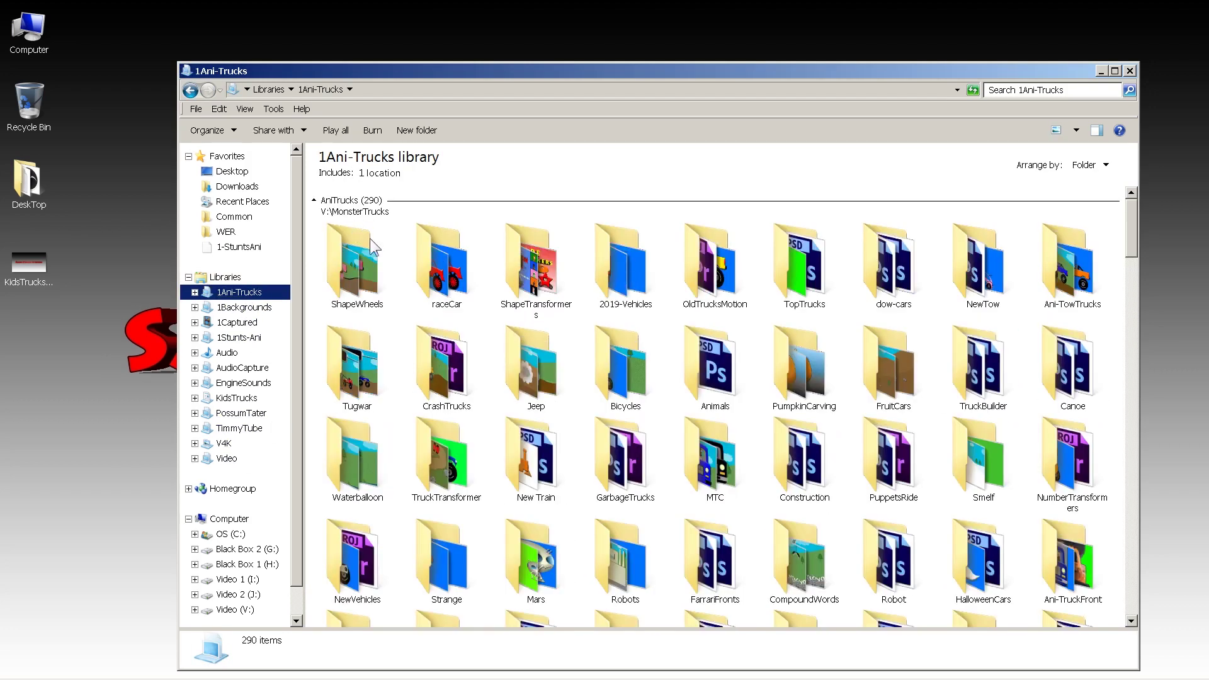
double_click(624, 279)
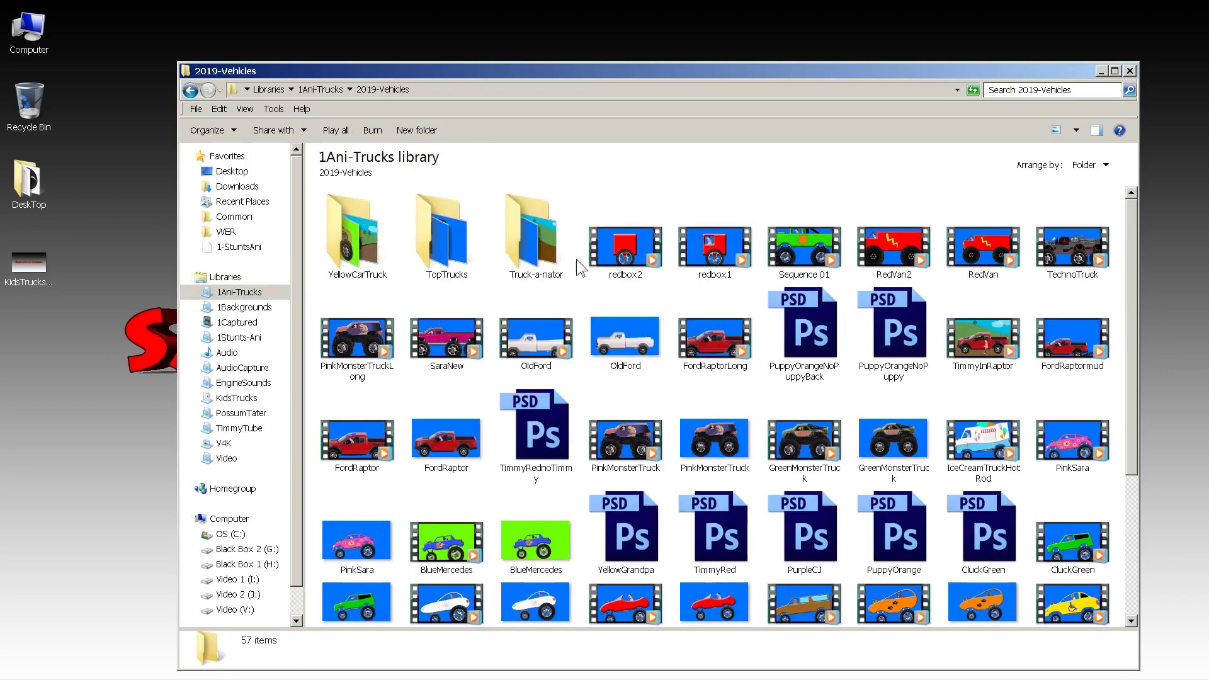
double_click(352, 245)
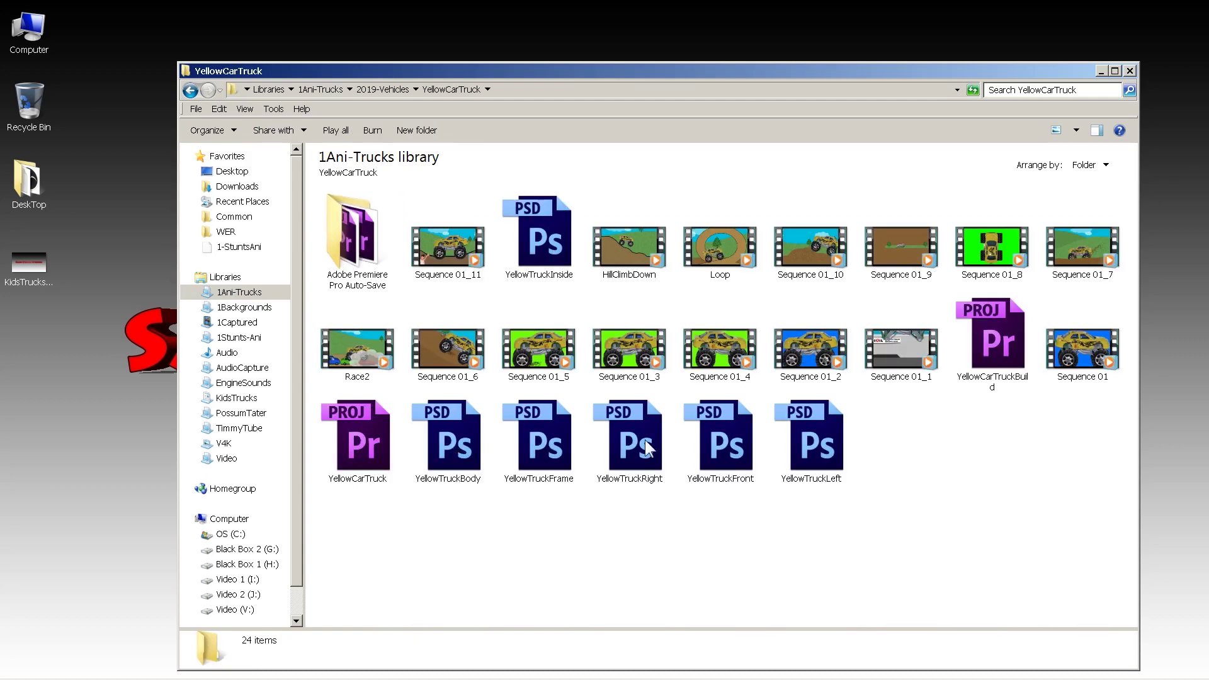
click(546, 244)
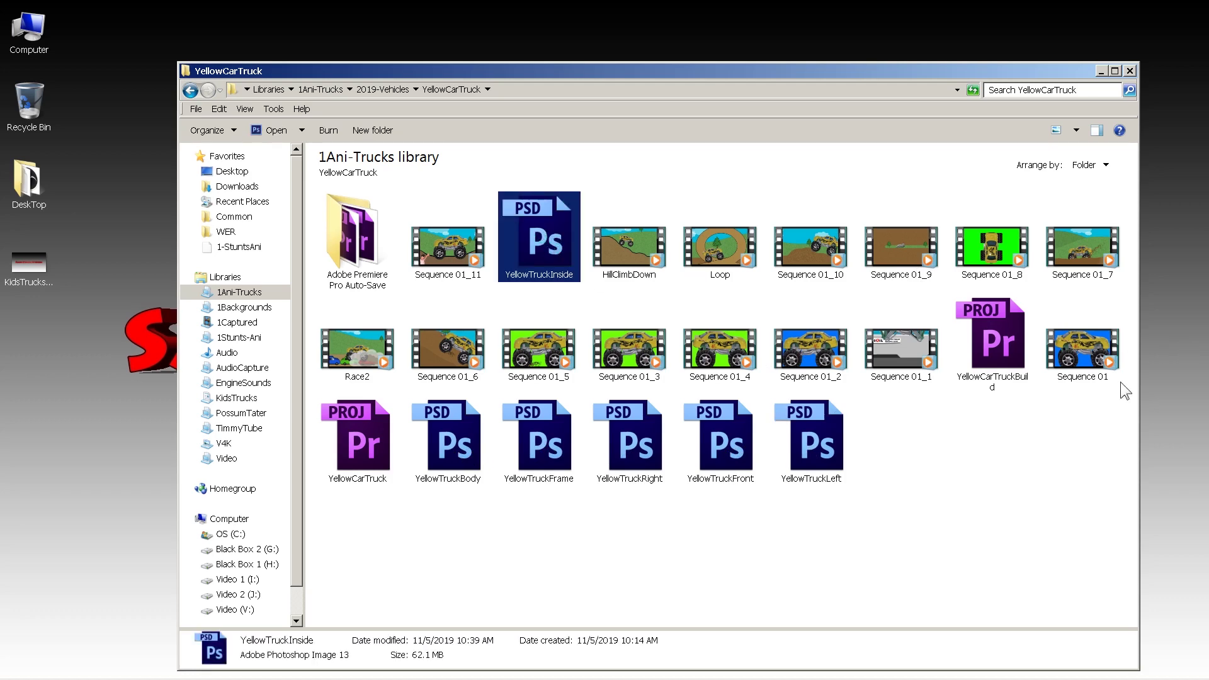
key(Return)
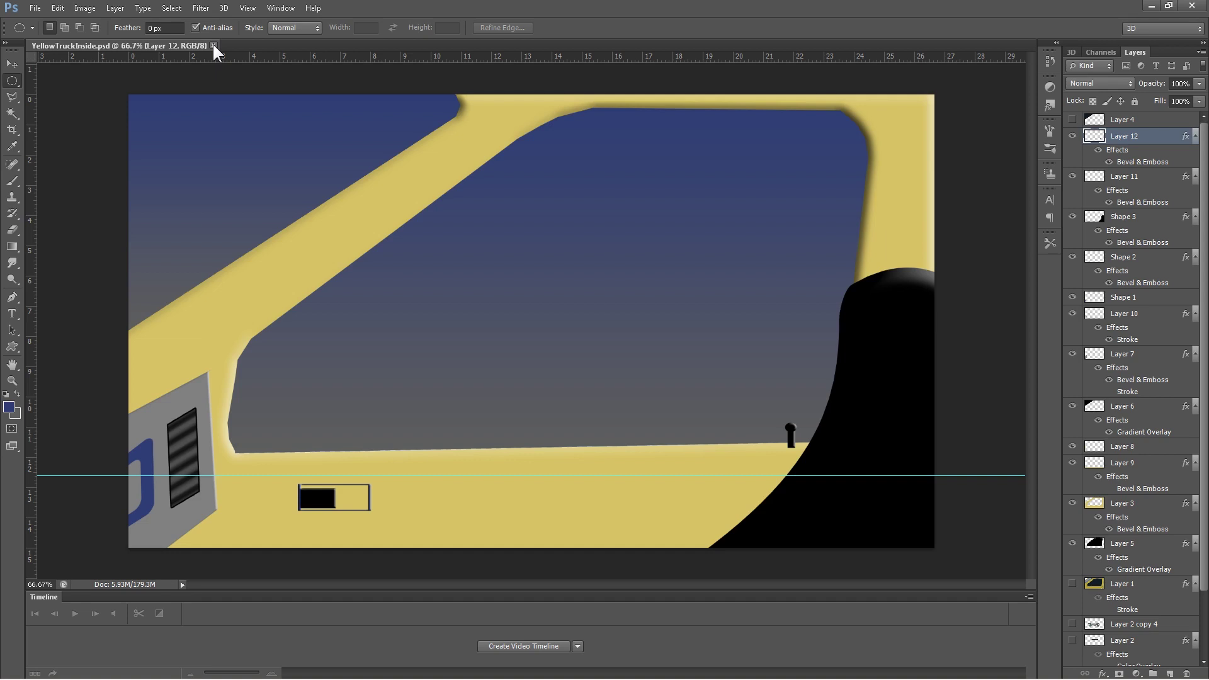
click(1191, 7)
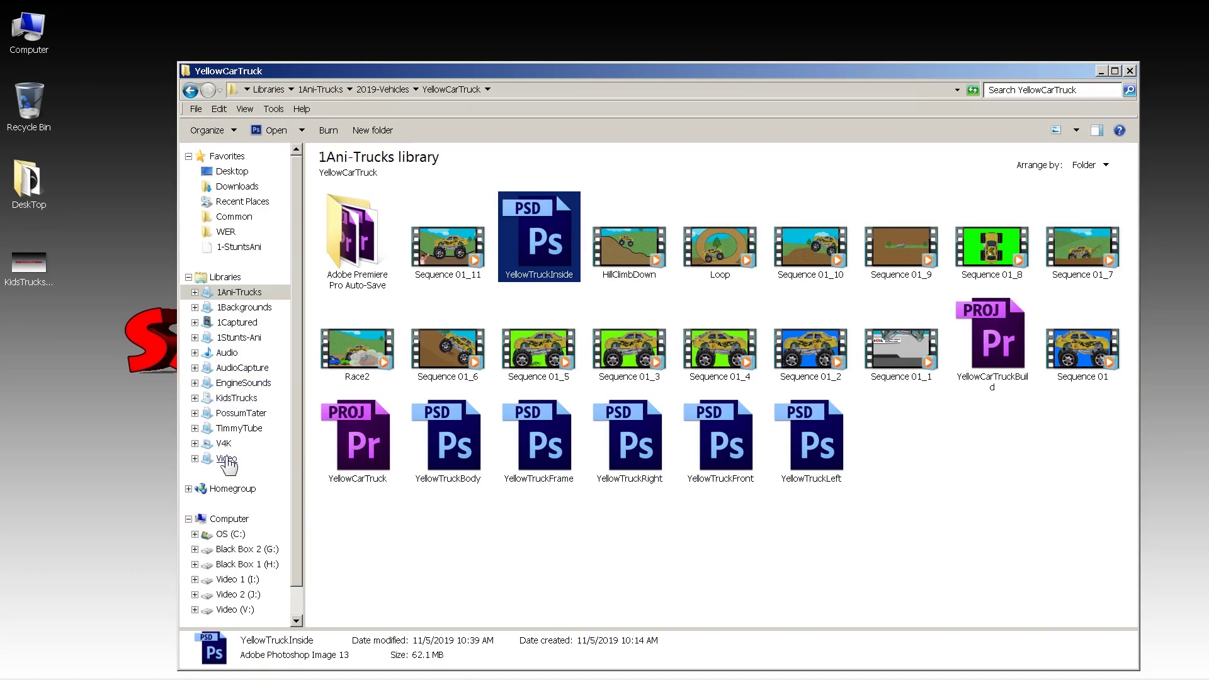
Step: Show the KidsTrucks library and launch its YellowMT project file in Premiere Pro
click(243, 399)
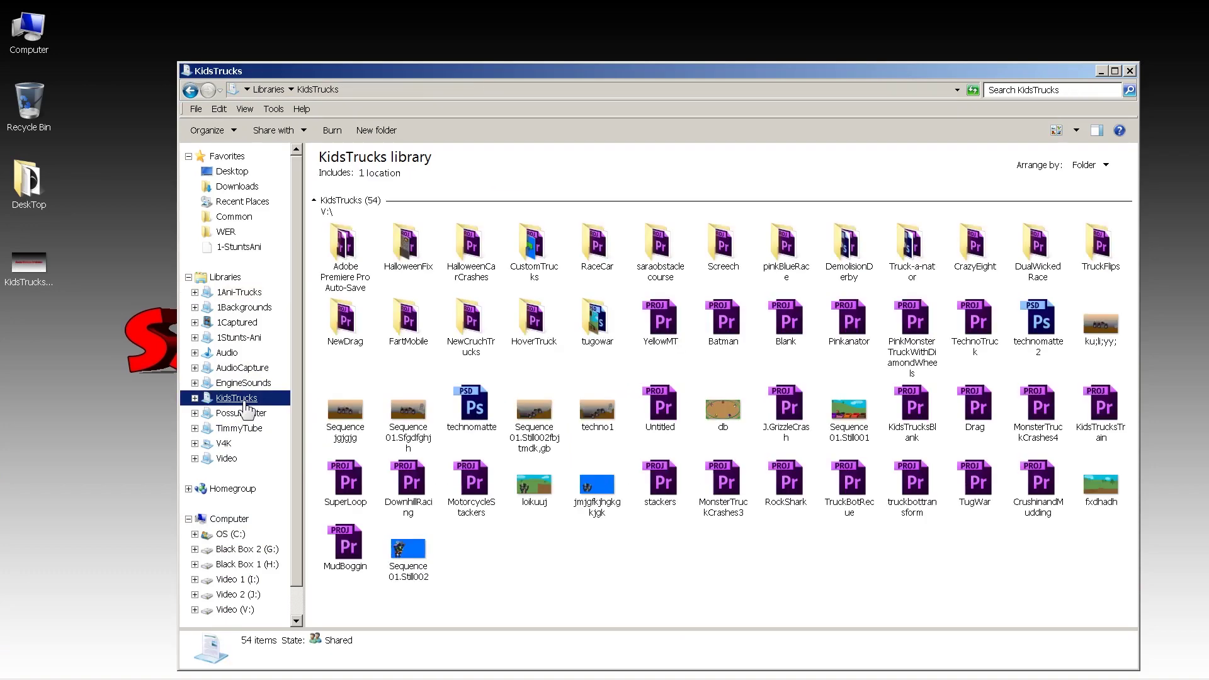
double_click(666, 314)
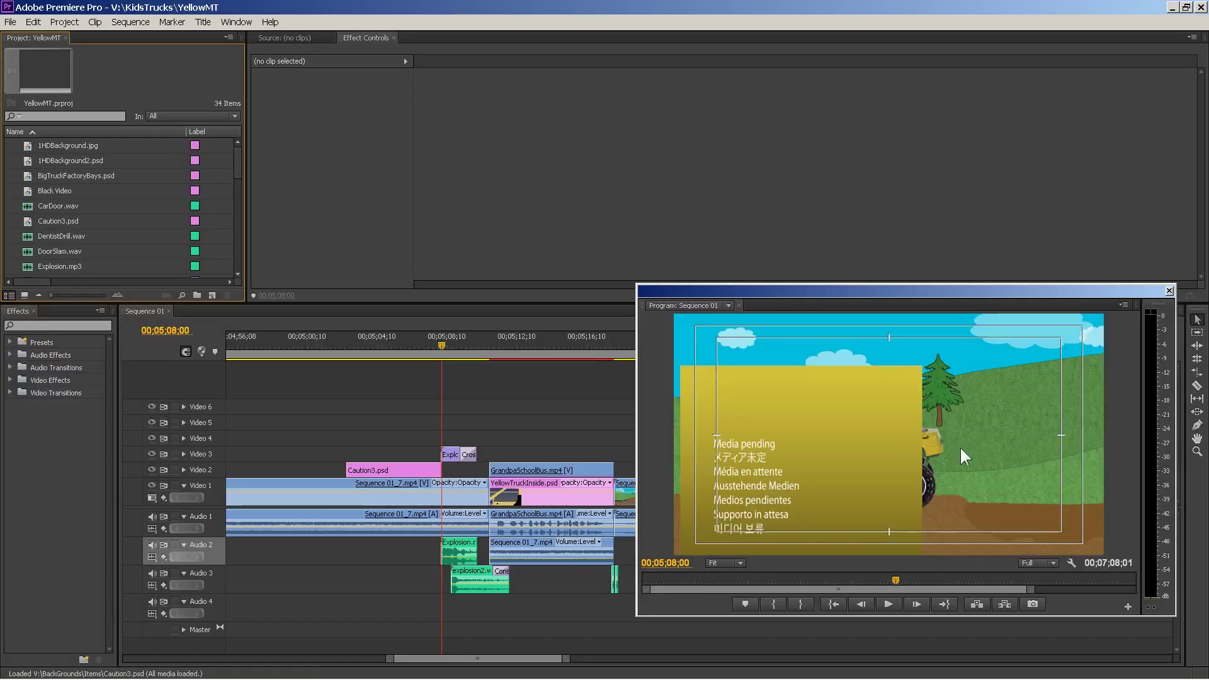
Step: Play YellowMT's Sequence 01 from 05;08;00, then return to 05;06;28 just before the explosion
drag(887, 289, 759, 63)
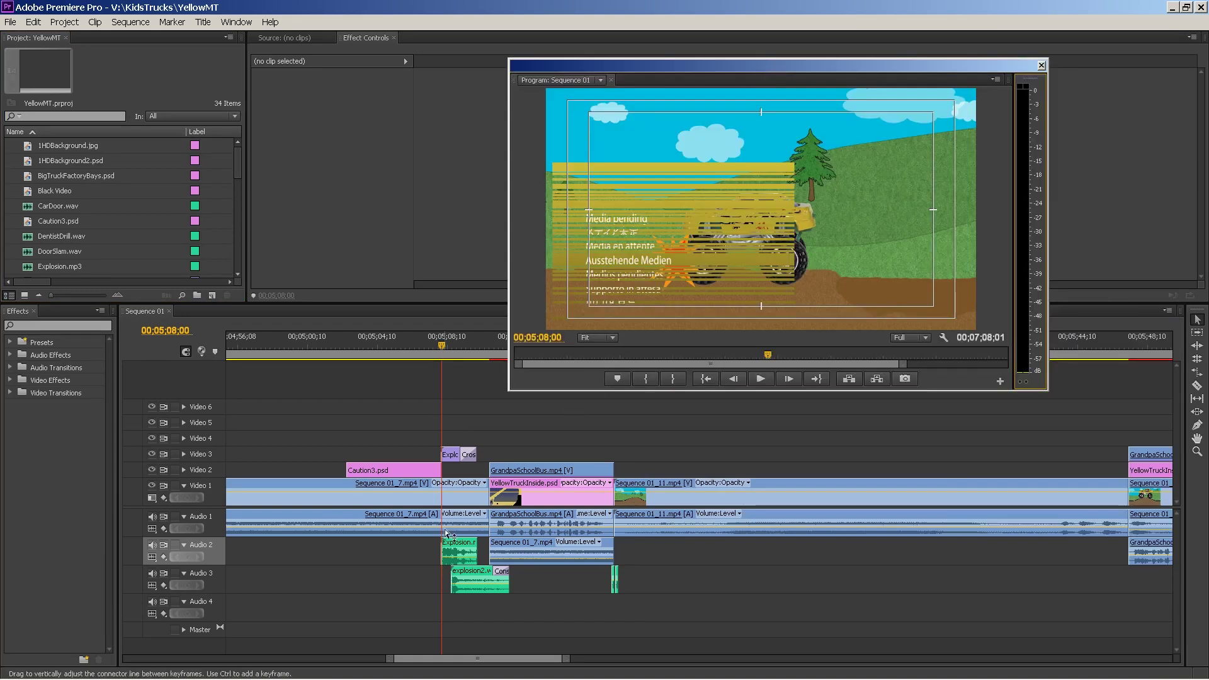
click(760, 379)
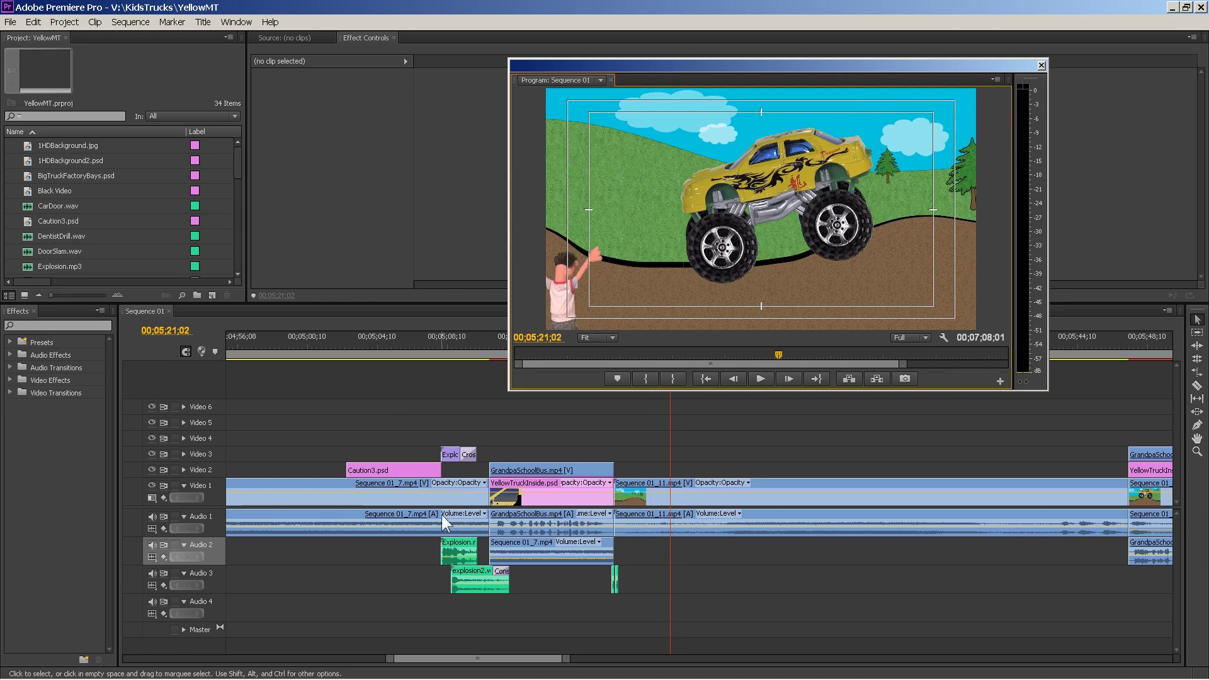
drag(350, 332, 443, 308)
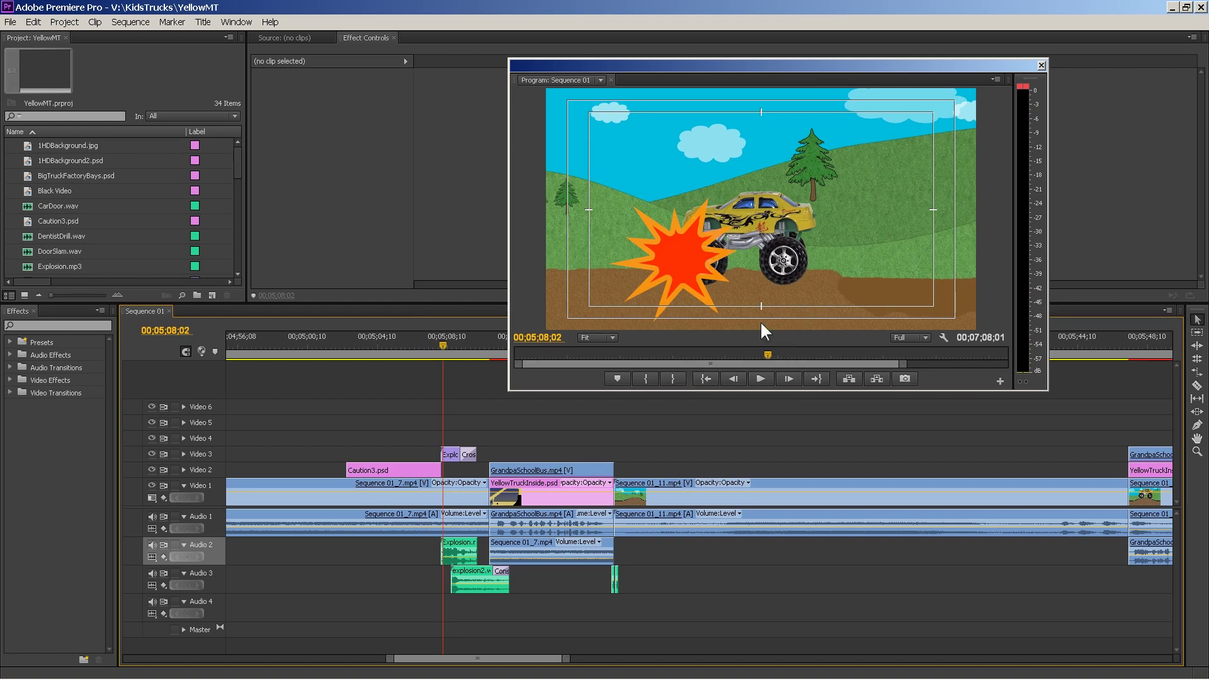
click(423, 344)
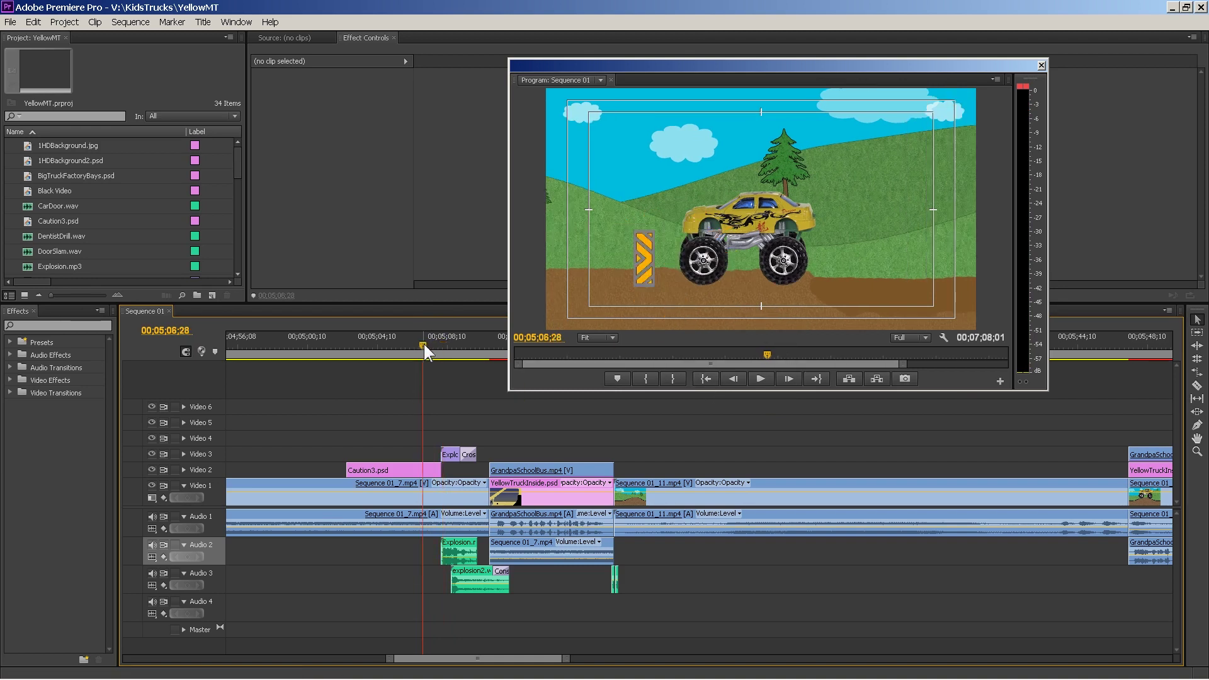